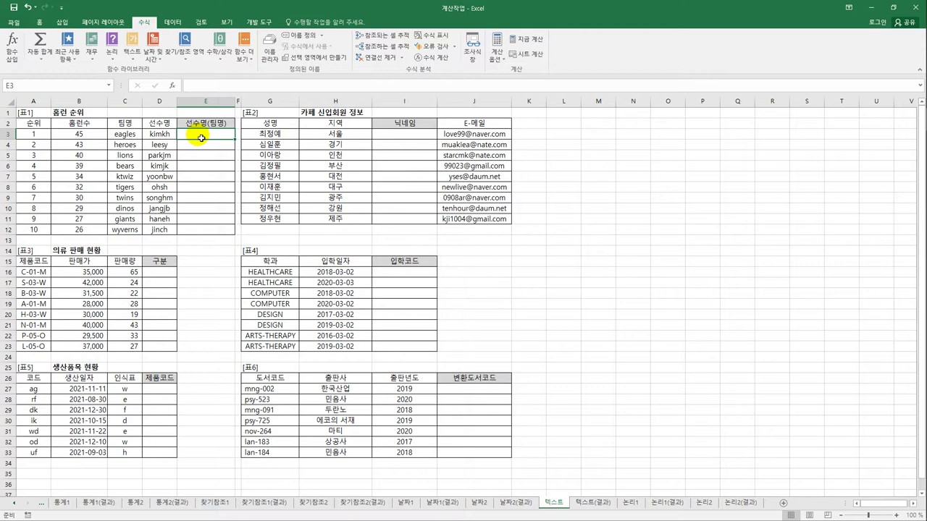
left_click_drag(165, 135, 174, 229)
left_click(195, 137)
left_click(125, 137)
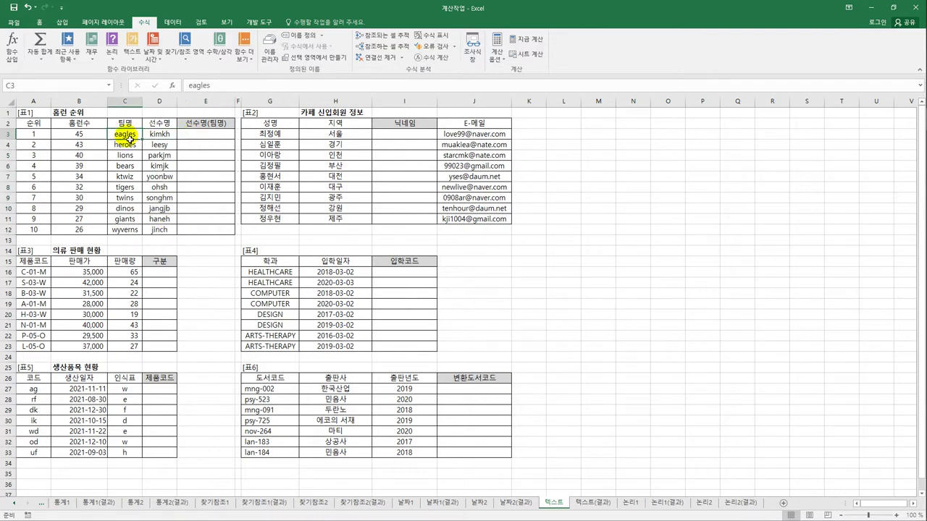
- Enter =PROPER(D3) in cell E3 of the home run table and fill the formula down to E12
left_click(212, 139)
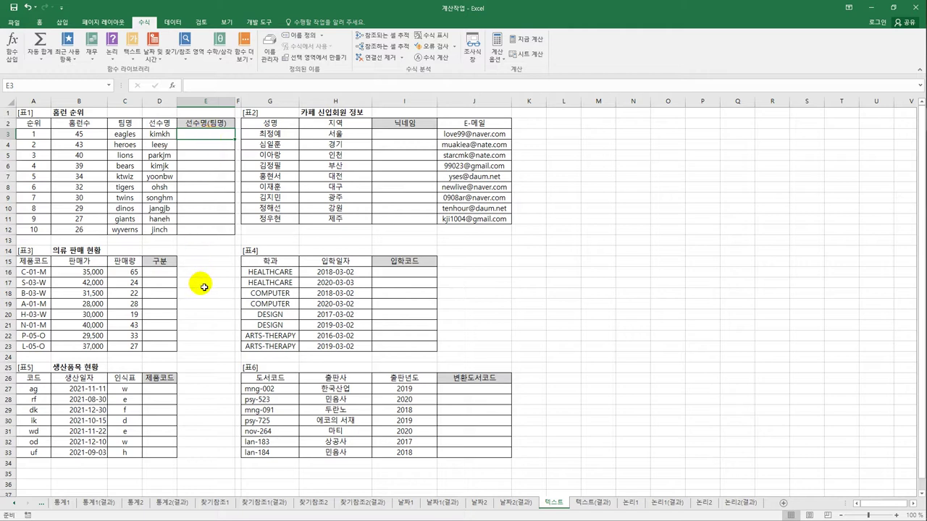
type("=")
type("p")
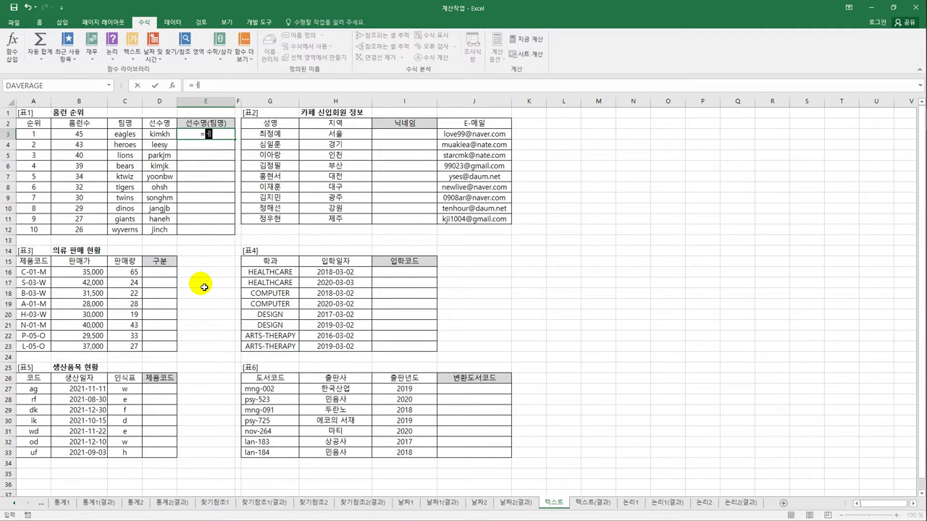
type("ro")
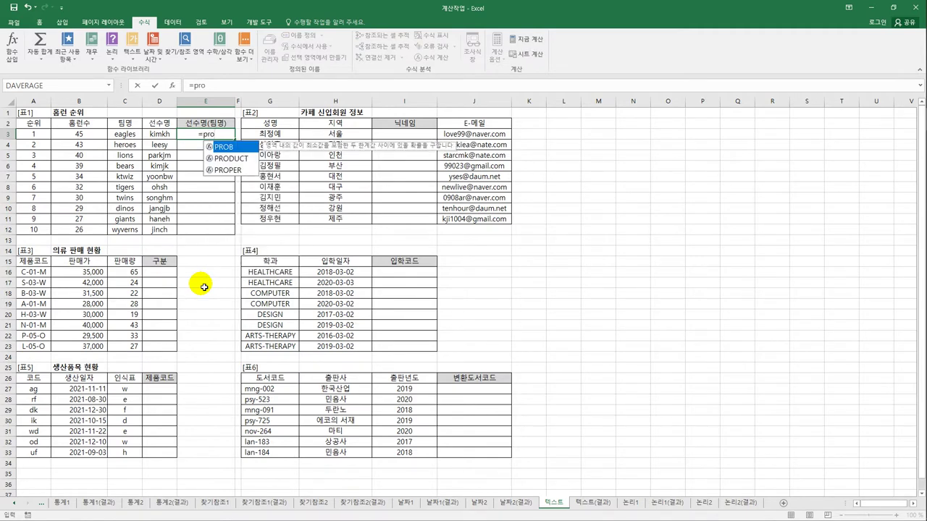
left_click(227, 171)
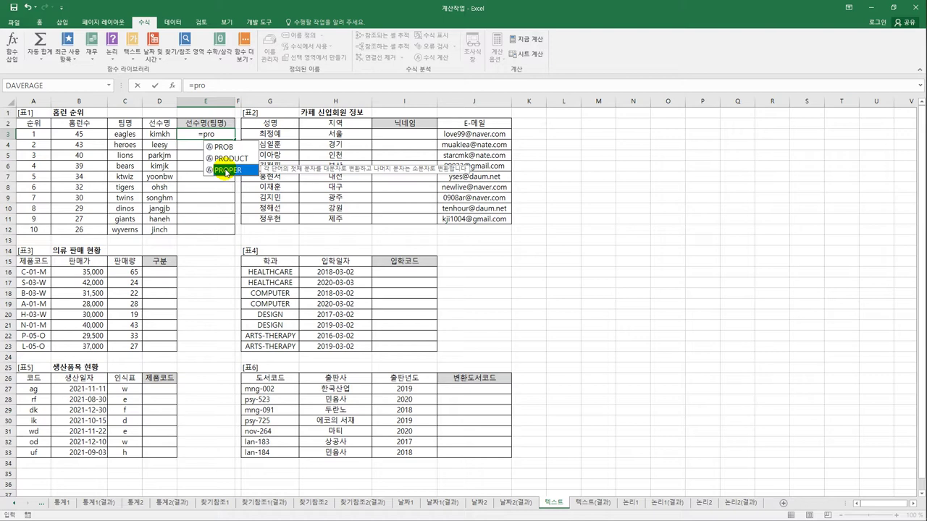
double_click(225, 171)
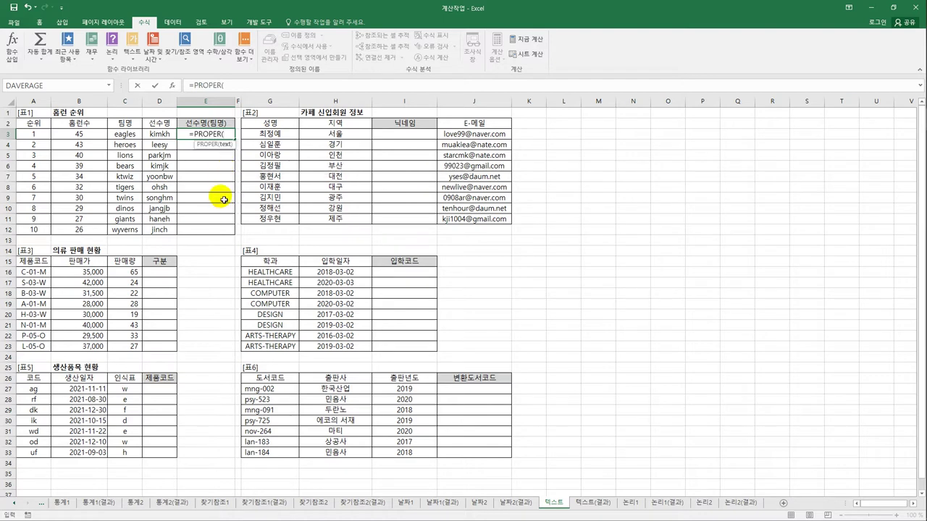
left_click(162, 135)
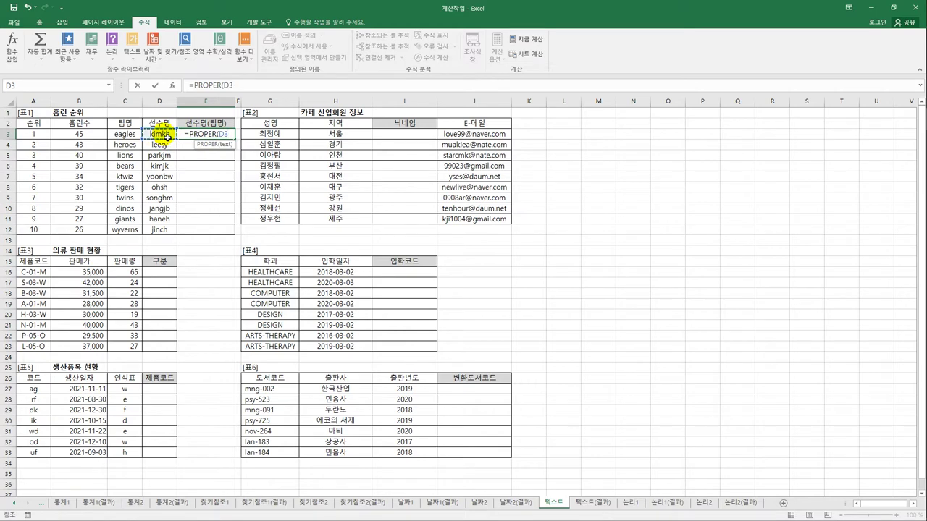
key("Return")
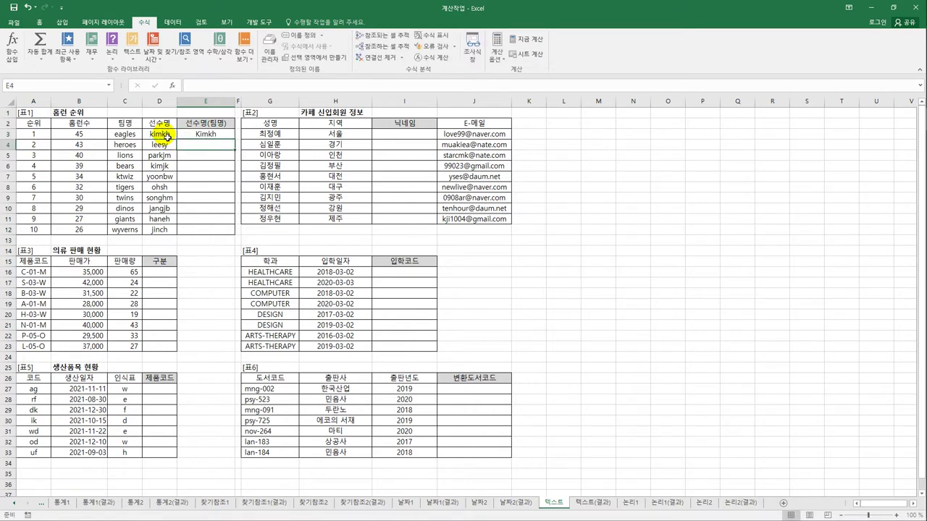
left_click(214, 135)
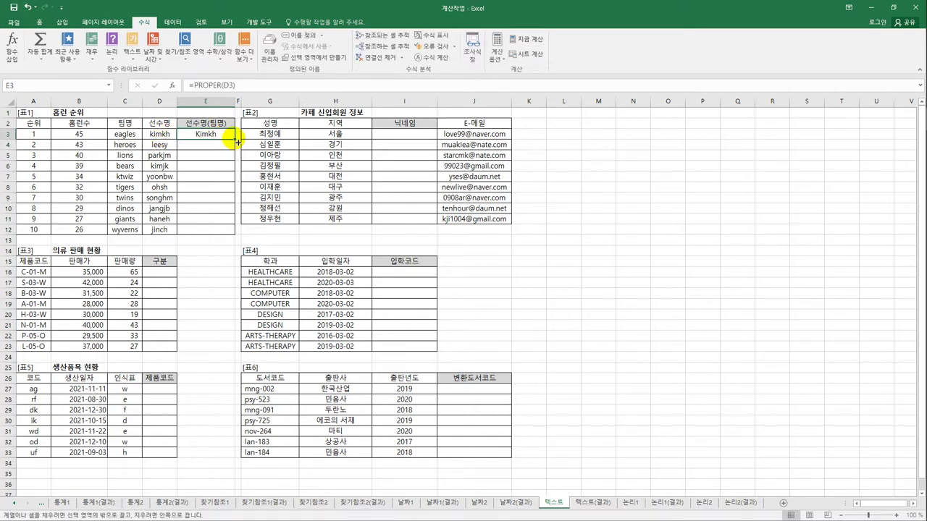
left_click_drag(236, 142, 238, 232)
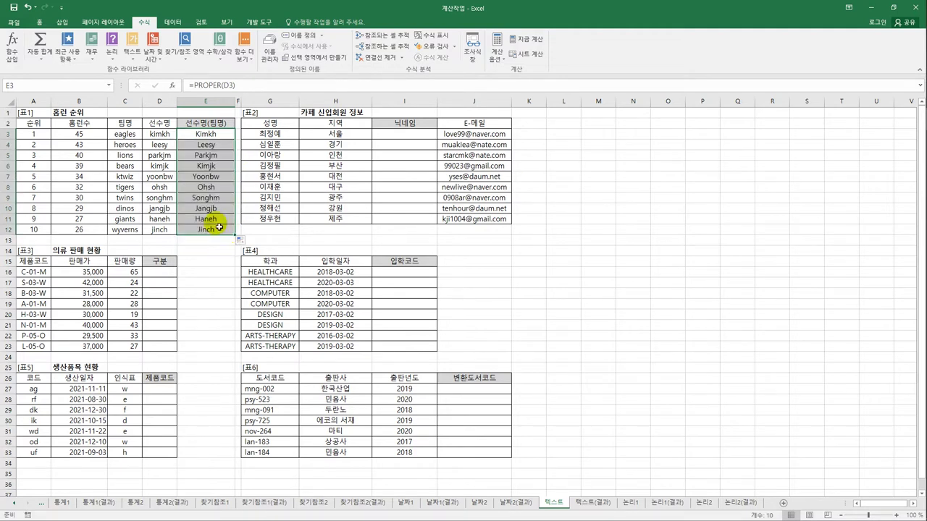
- Extend the formula in E3 to =PROPER(D3)&"("&UPPER(C3)&")" so the uppercase team name follows in parentheses
left_click(216, 136)
left_click(247, 90)
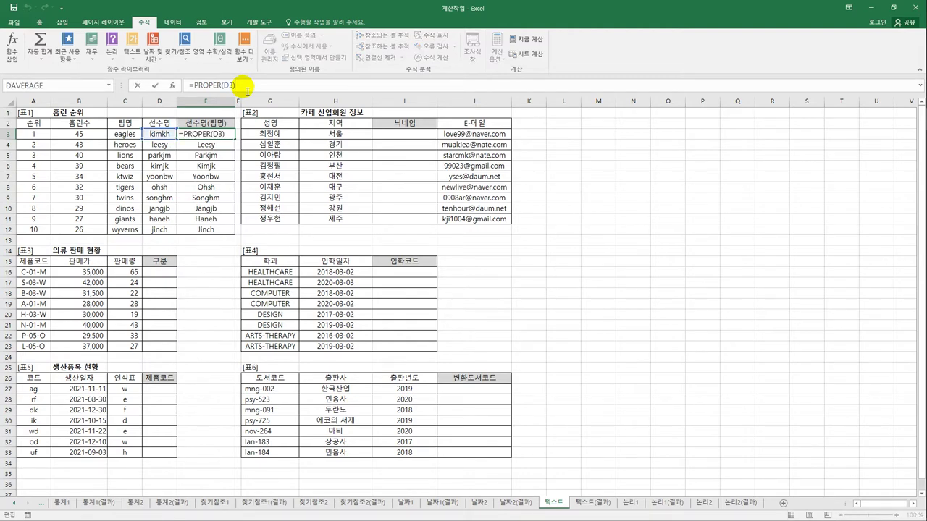
type("&")
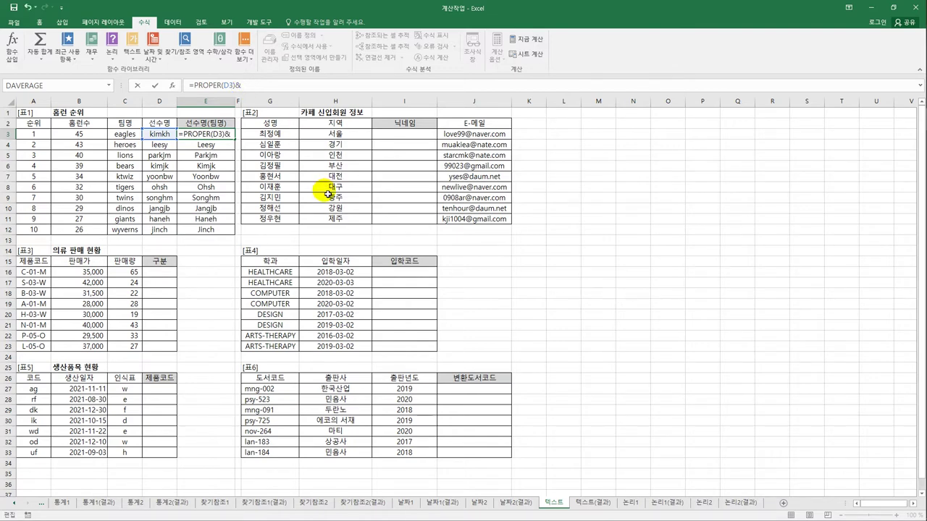
type("\"(")
type("&")
type("UPPER(")
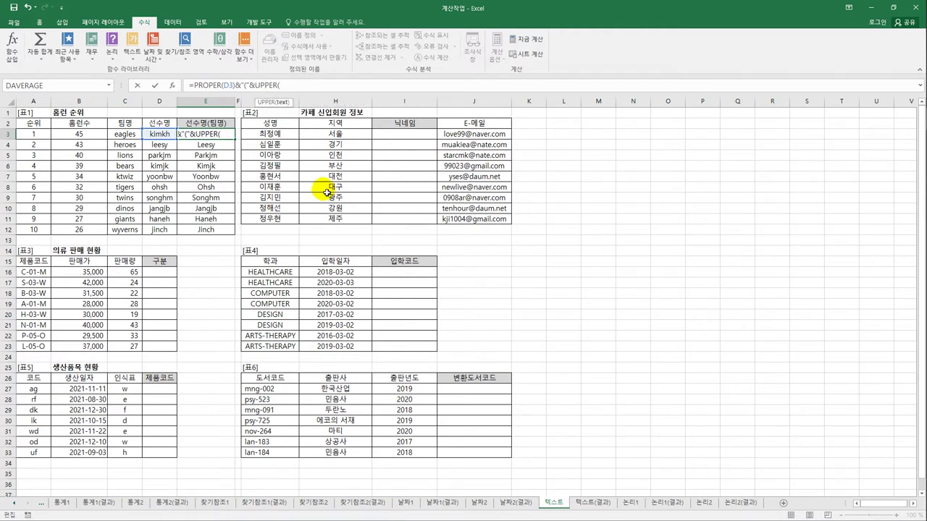
left_click(125, 134)
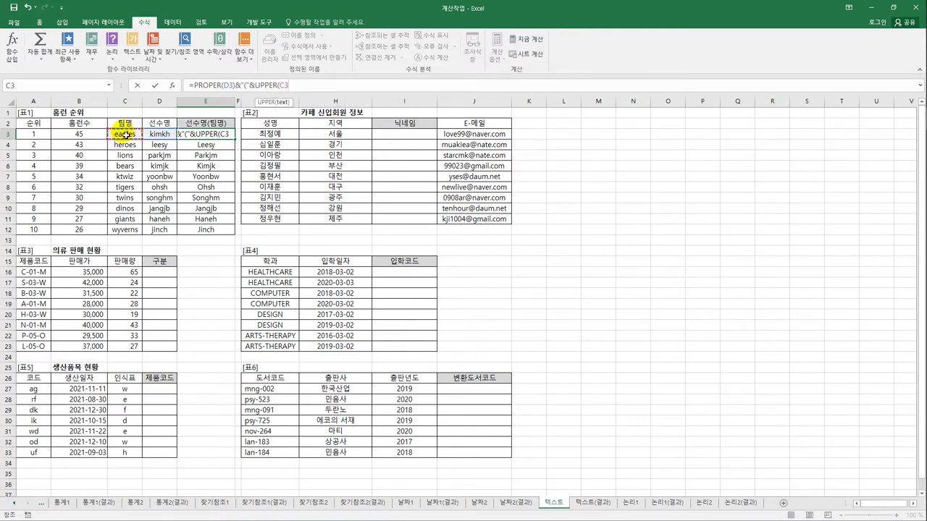
type(")&")
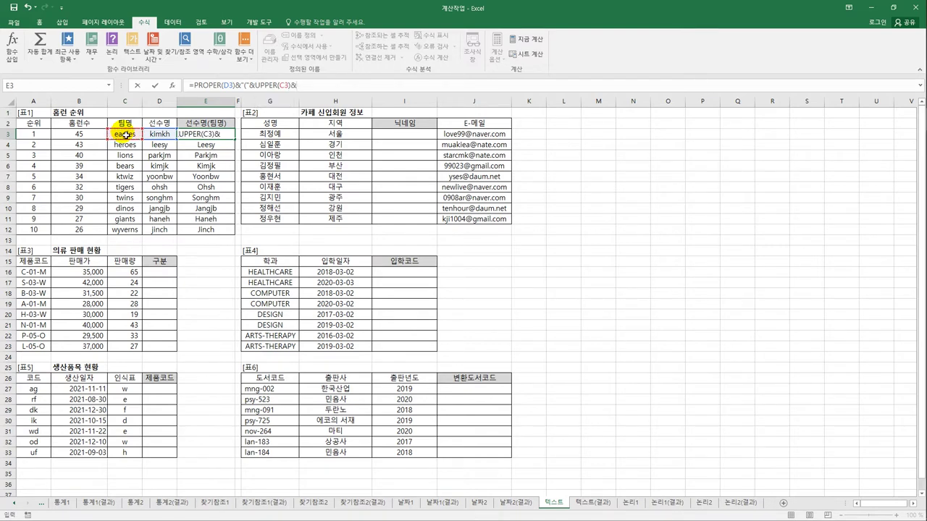
type("\")\"")
key("Return")
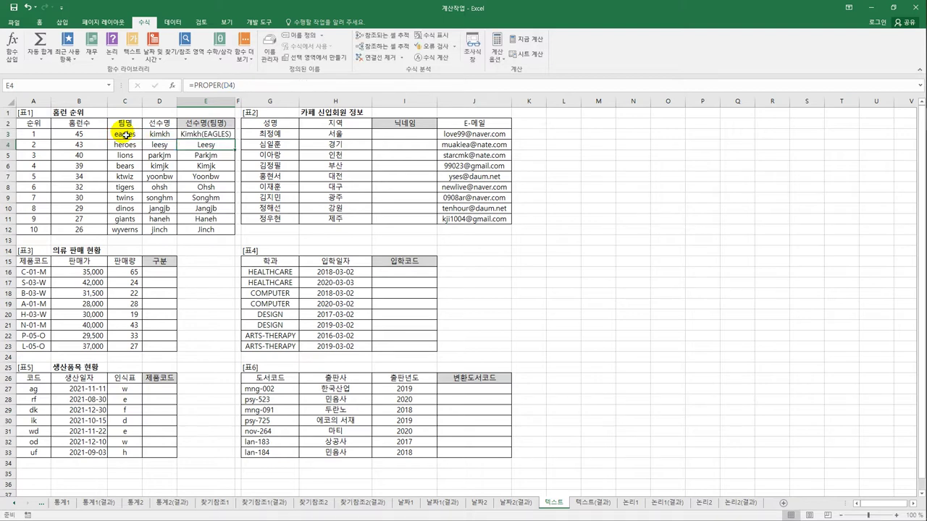
- Fill the combined player and team name formula from E3 down to E12
left_click(232, 134)
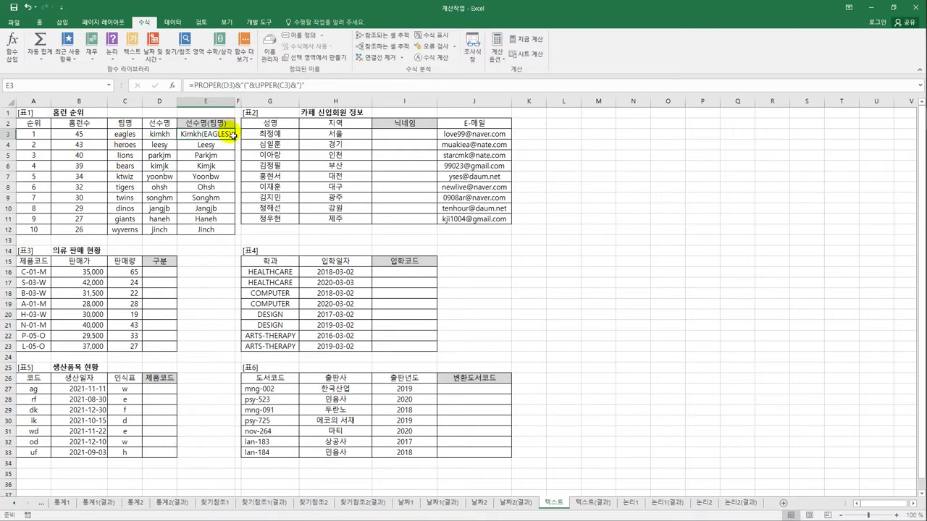
left_click_drag(237, 141, 230, 234)
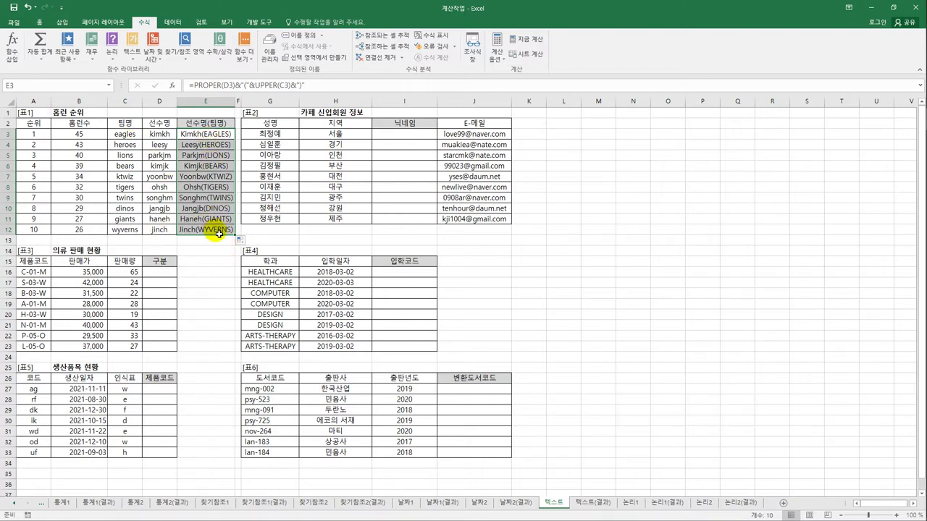
left_click(219, 233)
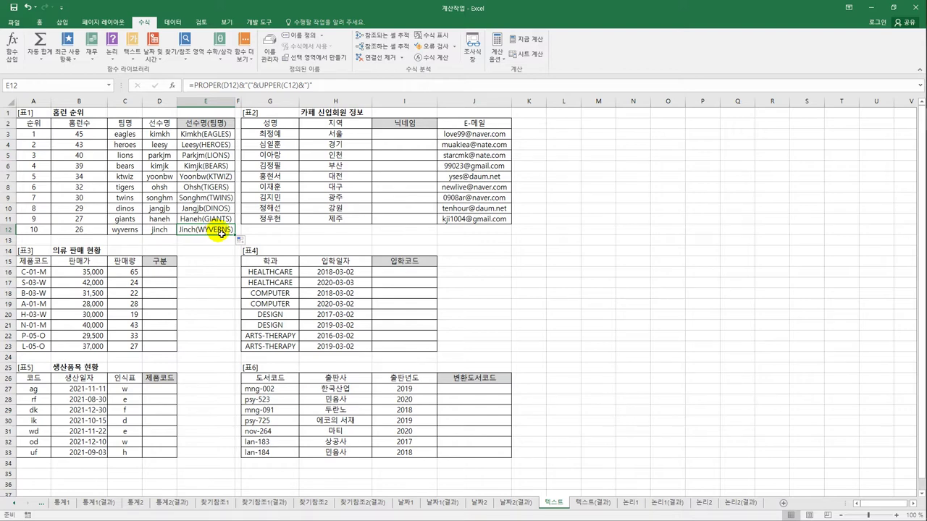
left_click(396, 138)
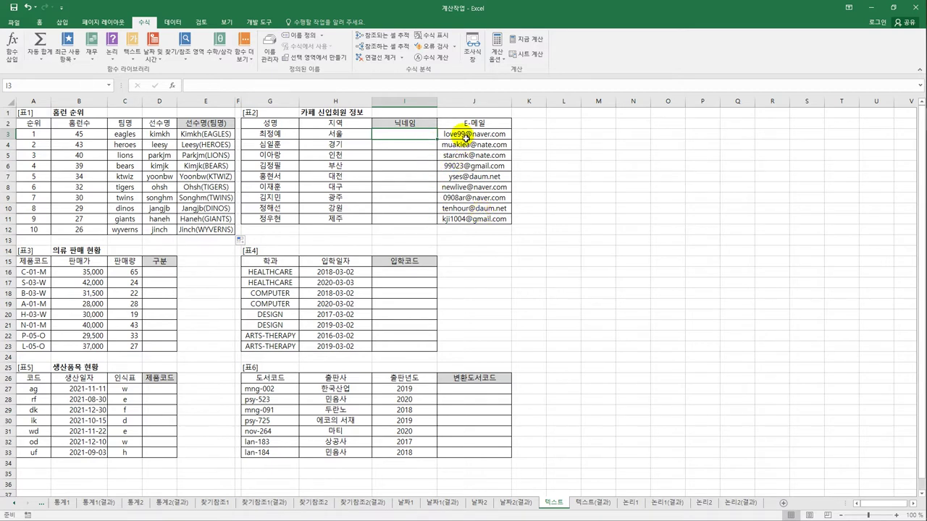
left_click_drag(453, 135, 468, 223)
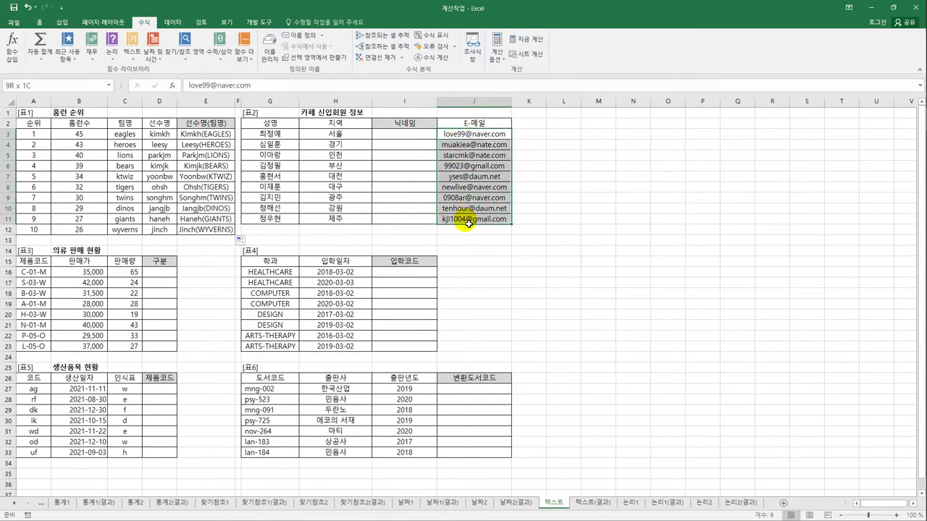
left_click_drag(468, 224, 469, 224)
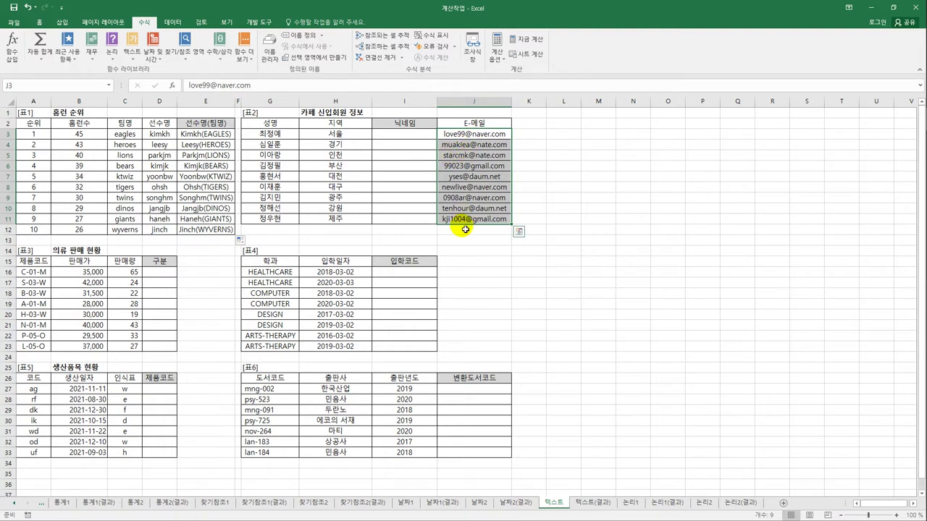
left_click(412, 181)
- Enter =SEARCH("@",J3,1) in cell I3 to find the @ position in the first member's e-mail address
left_click(415, 137)
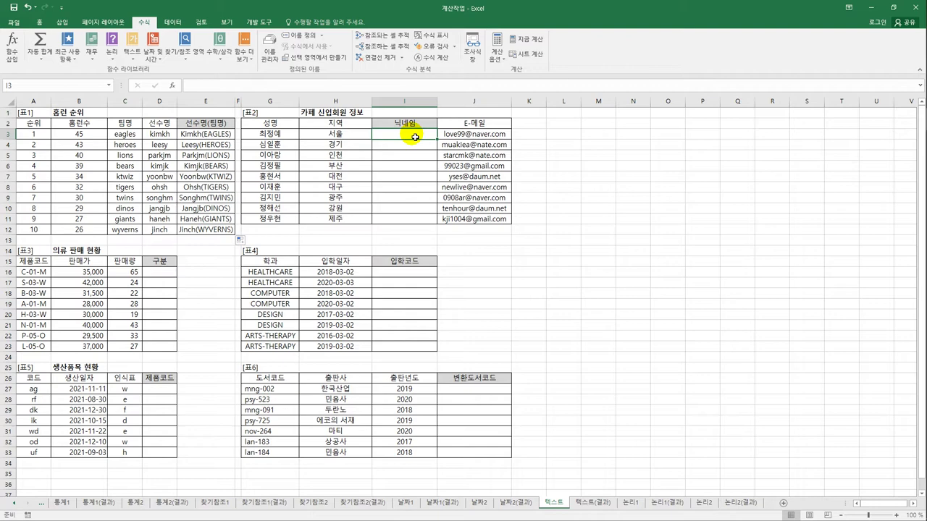
type("=")
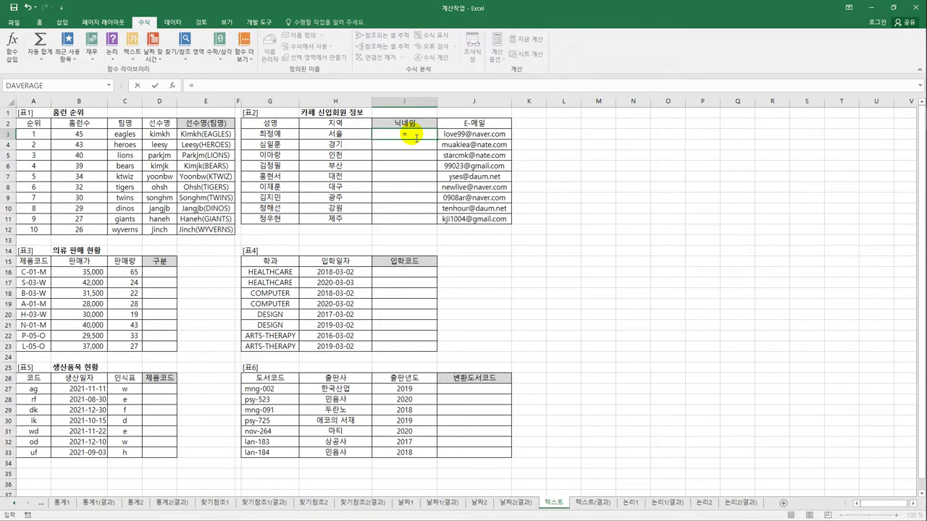
type("s")
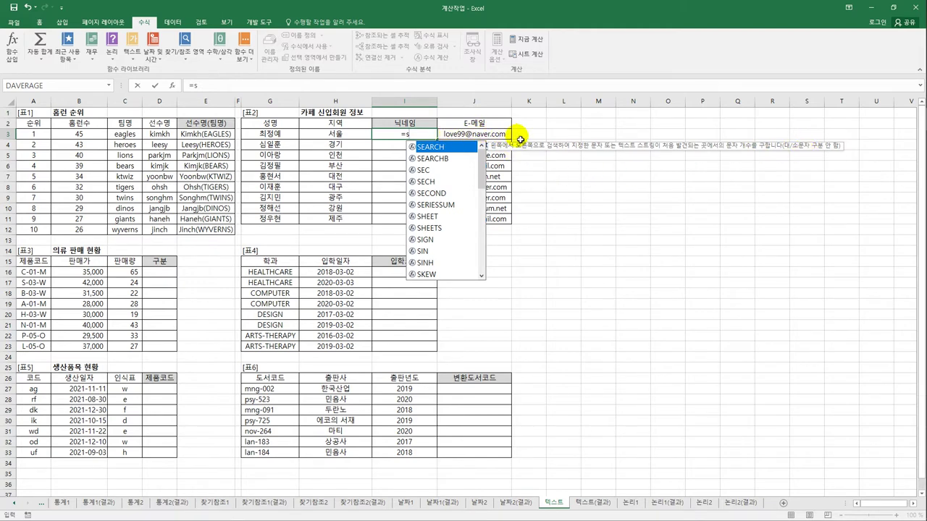
double_click(445, 148)
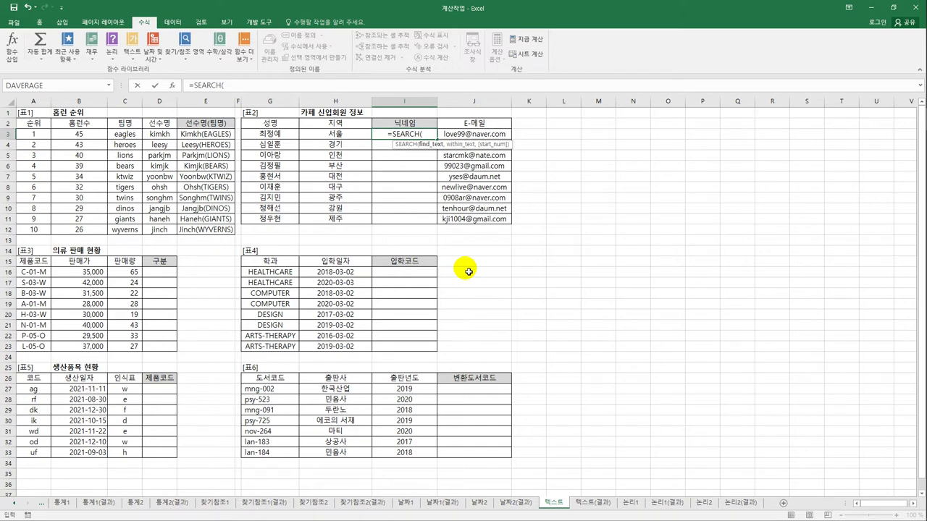
type("\"")
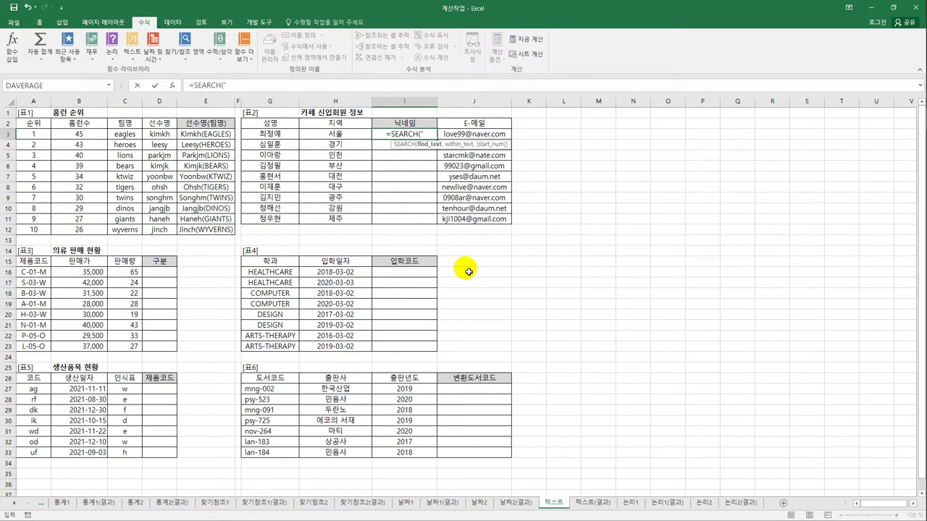
type("@")
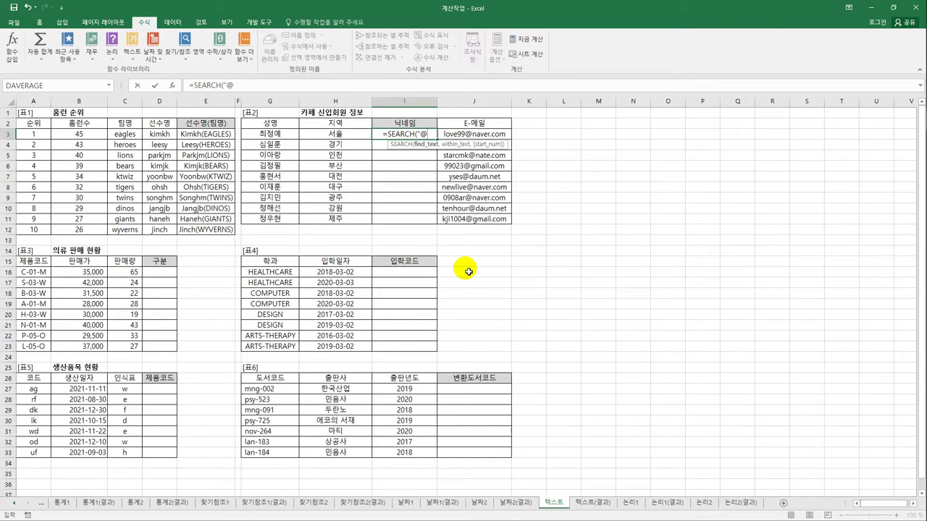
type("\"")
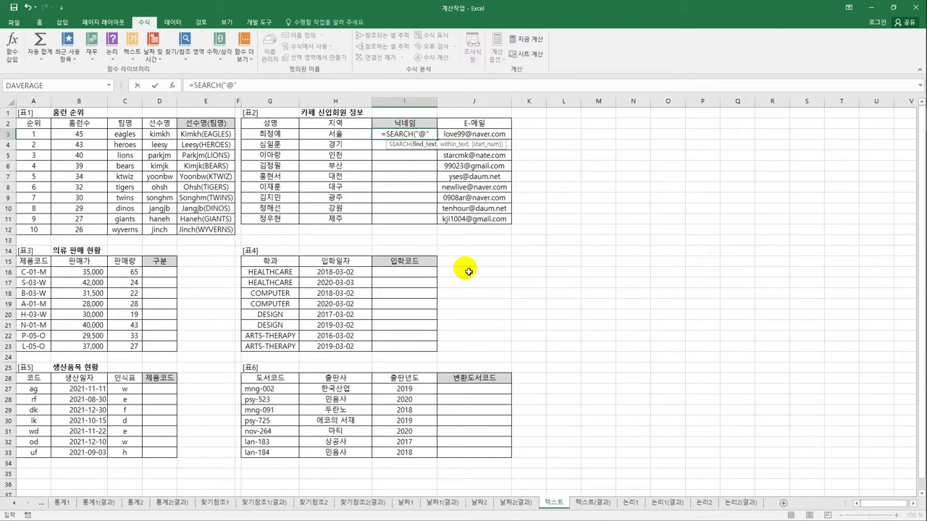
type(",")
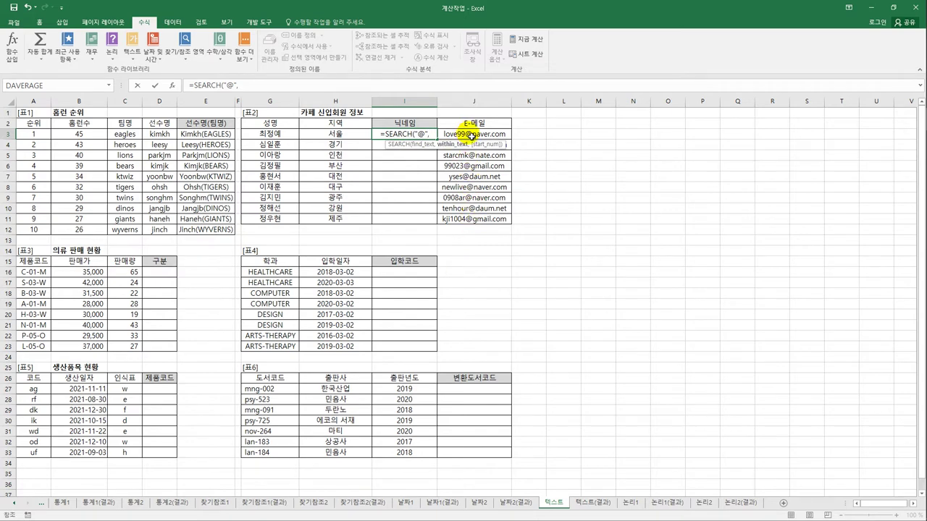
left_click(471, 136)
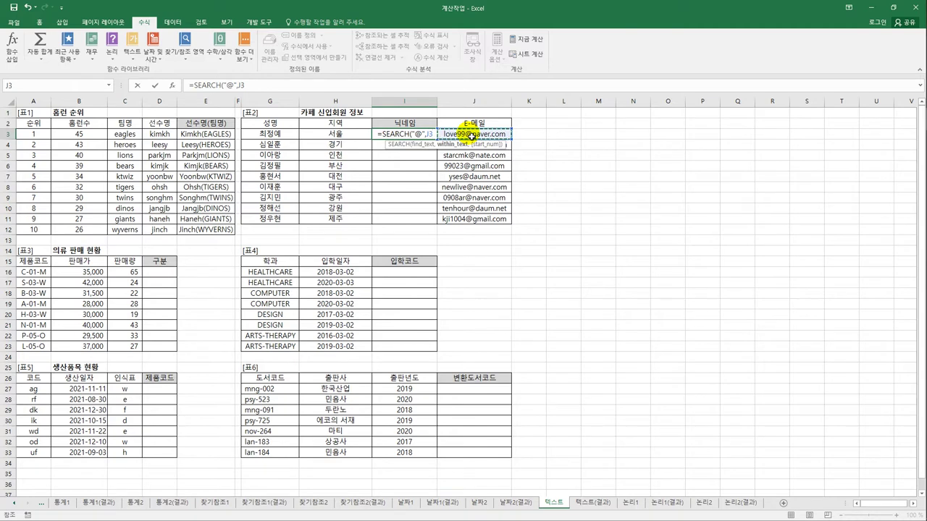
type(",")
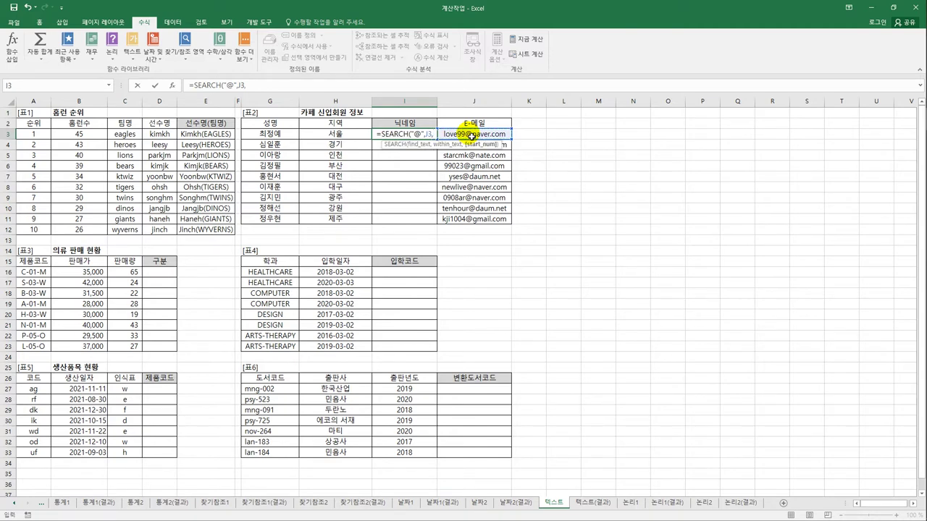
type("1")
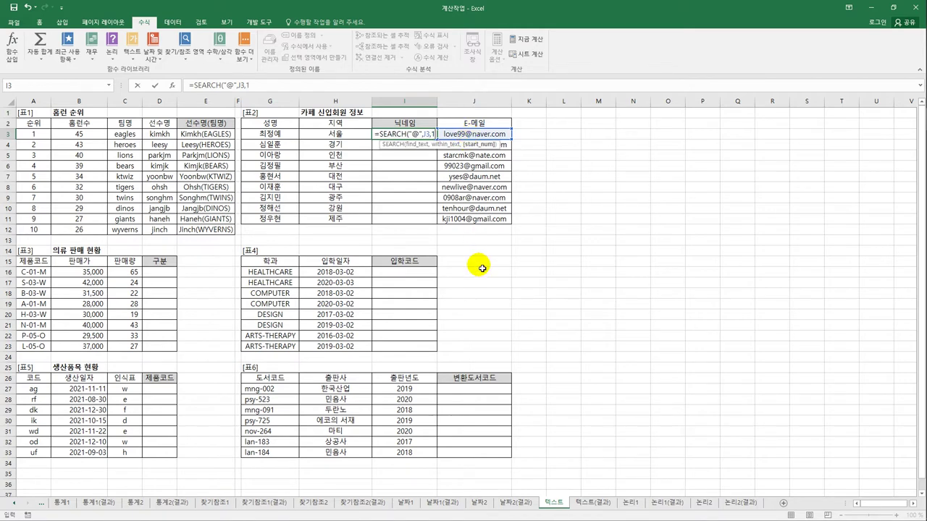
type(")")
key("Return")
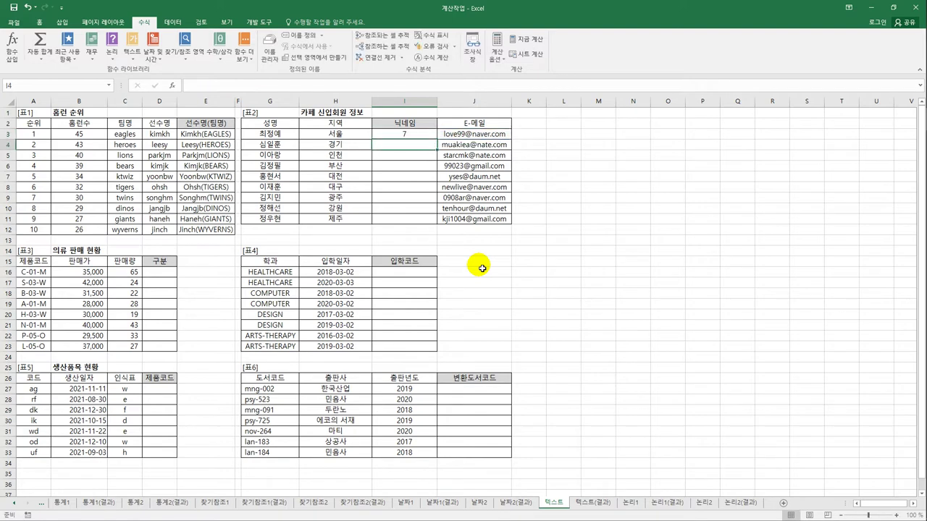
left_click(467, 135)
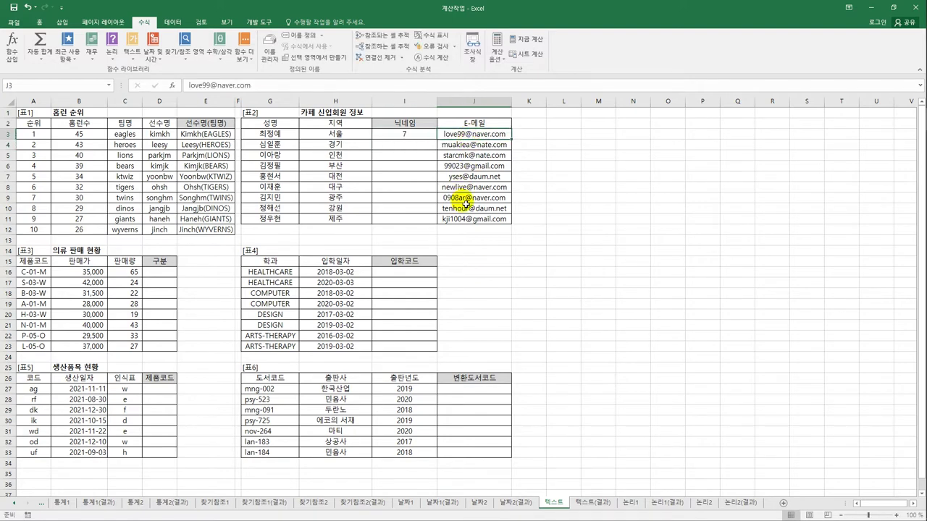
- Fill the @ position formula from I3 down to I11 and compare the results with the e-mail addresses
left_click(418, 135)
left_click_drag(437, 139, 437, 218)
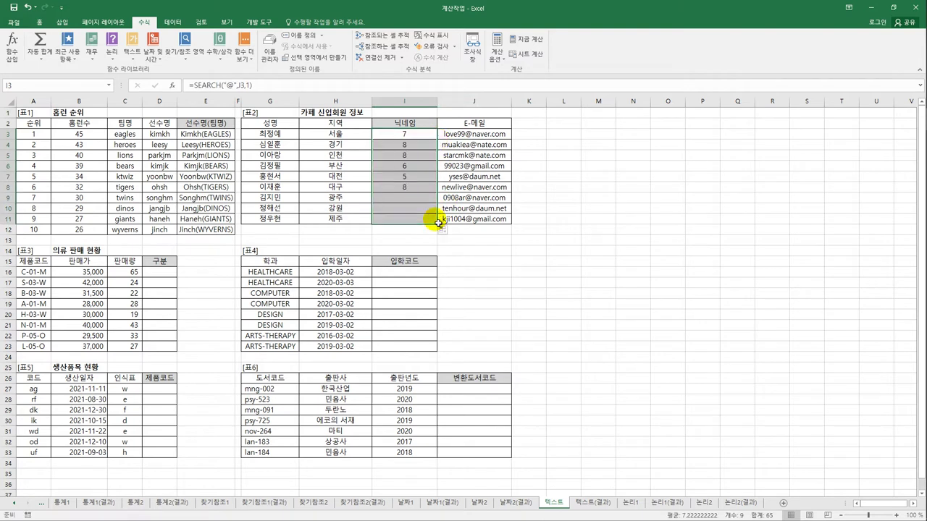
left_click(478, 146)
left_click(473, 155)
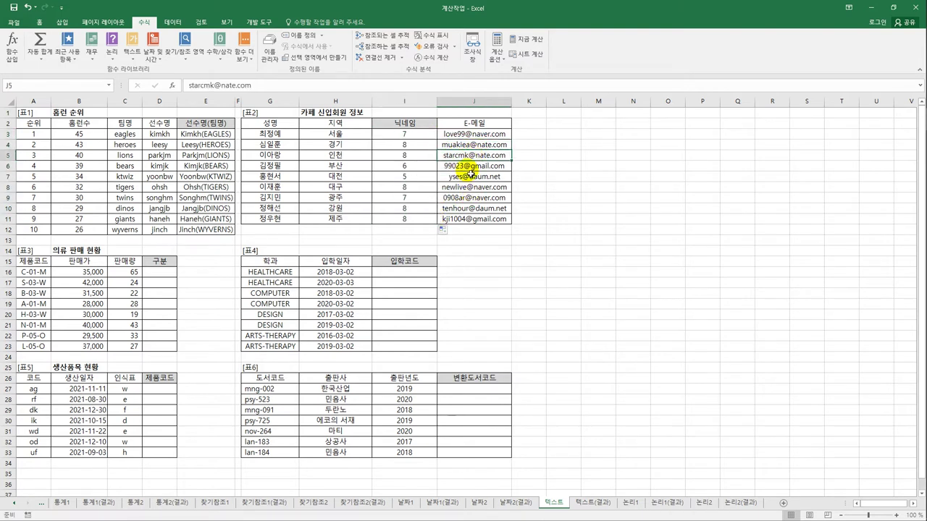
left_click(467, 166)
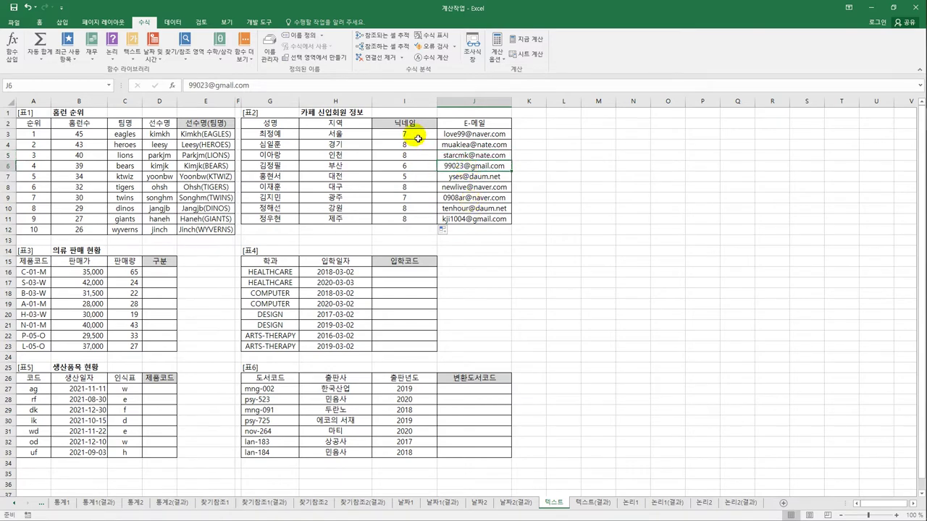
left_click(416, 138)
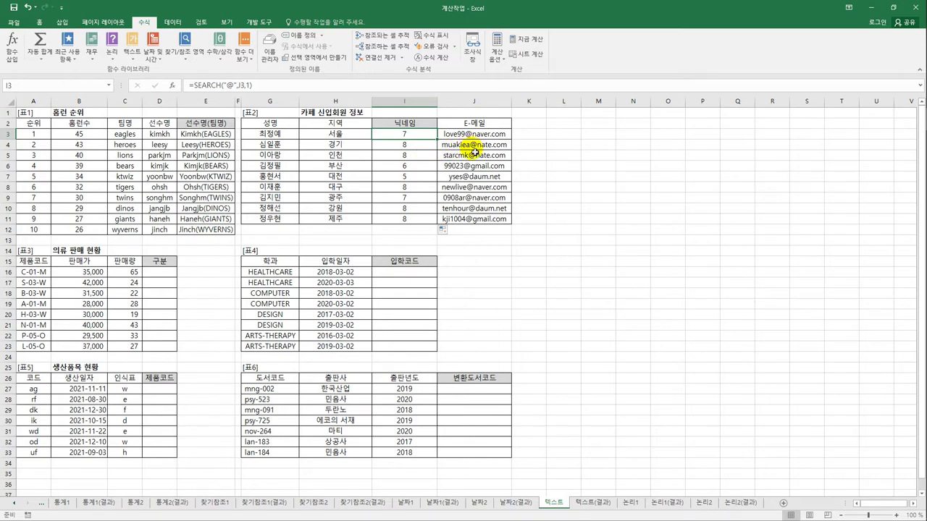
left_click(395, 143)
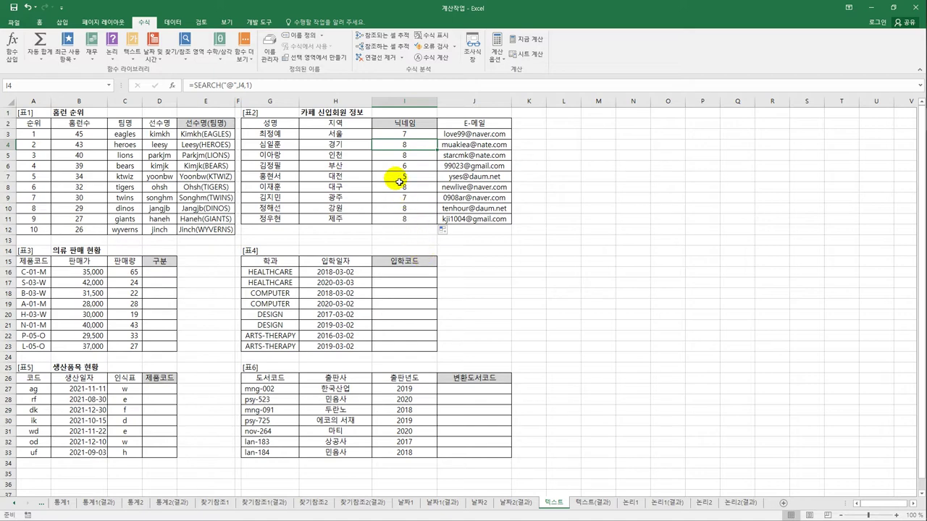
left_click(406, 154)
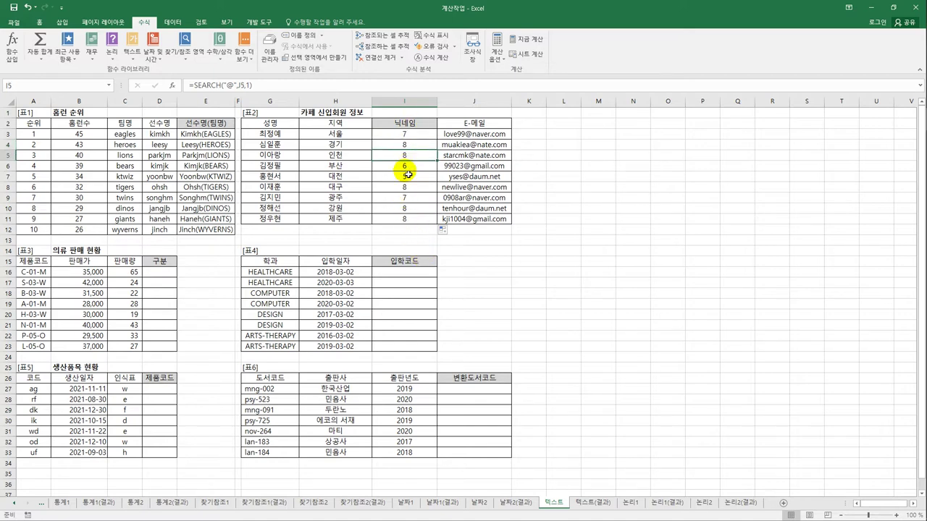
- Wrap the search in I3 to make =MID(J3,1,SEARCH("@",J3,1)) and fill the formula down to I11
left_click(404, 136)
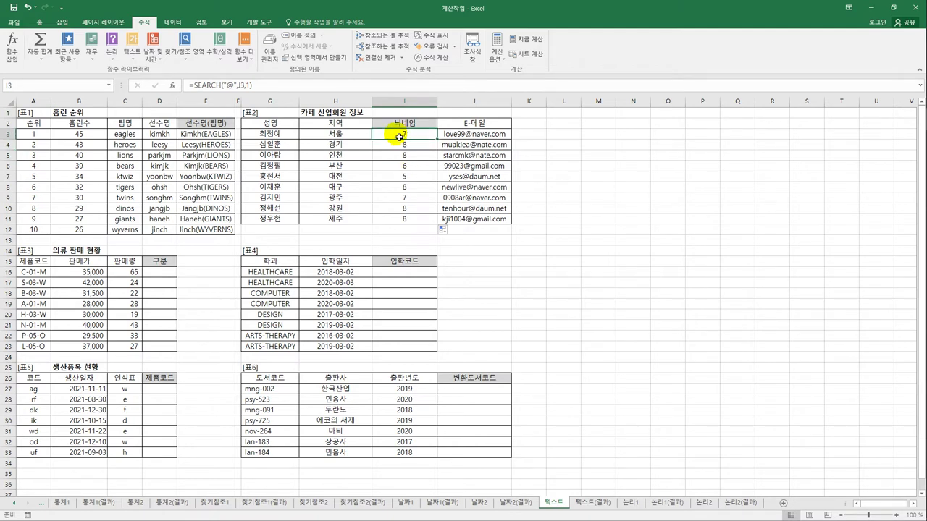
left_click(196, 87)
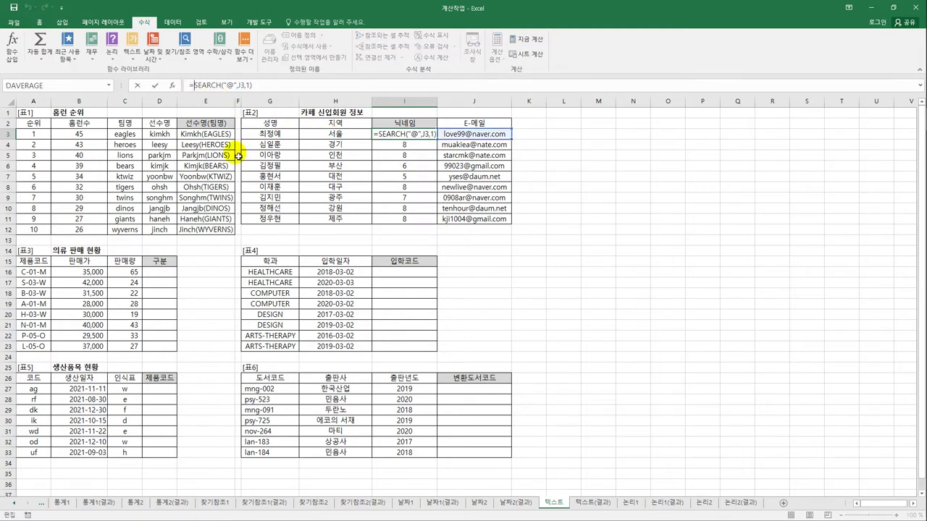
type("m")
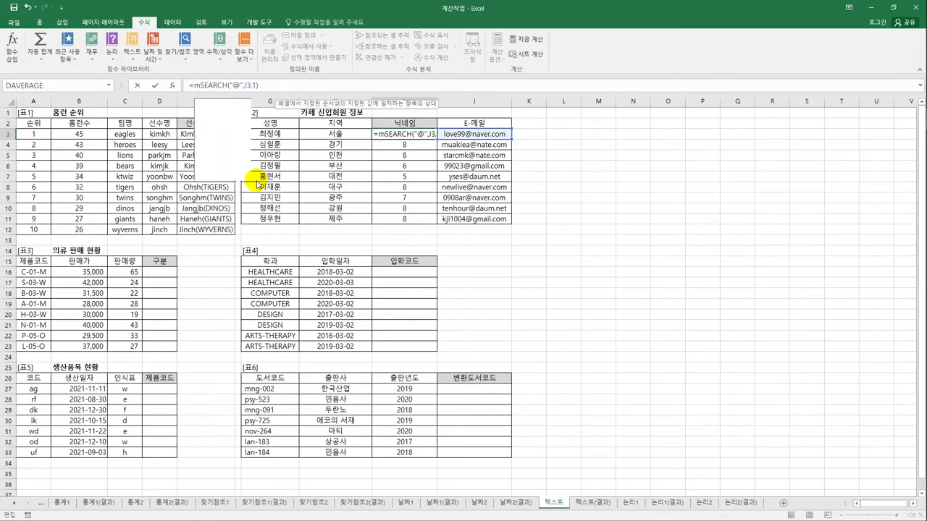
type("i")
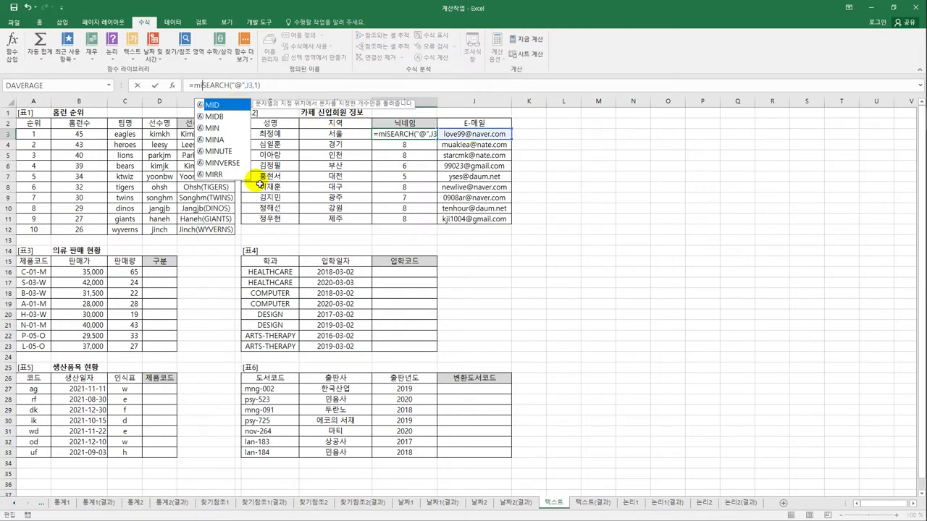
double_click(236, 105)
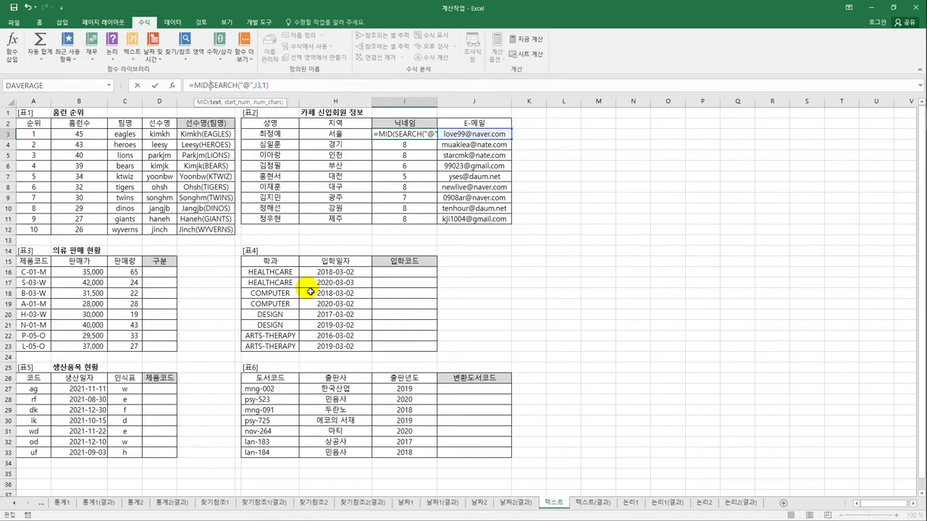
left_click(462, 137)
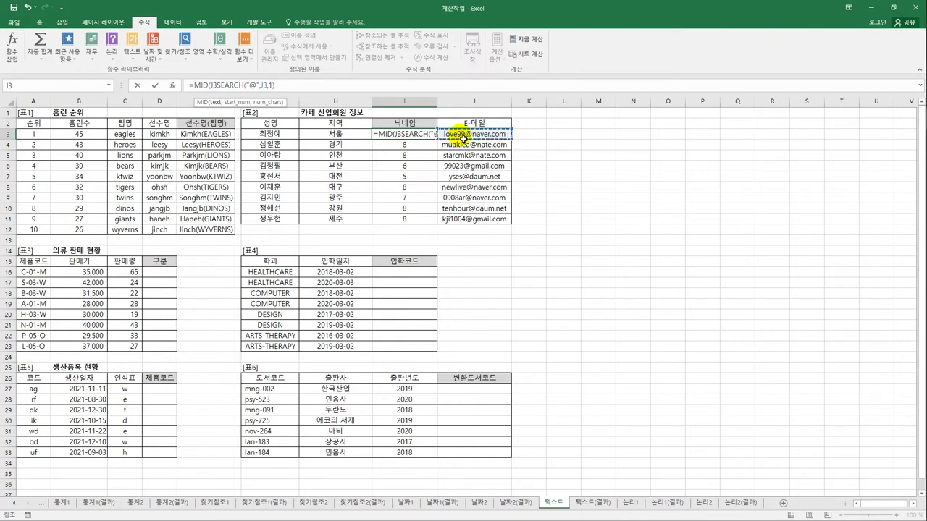
type(",")
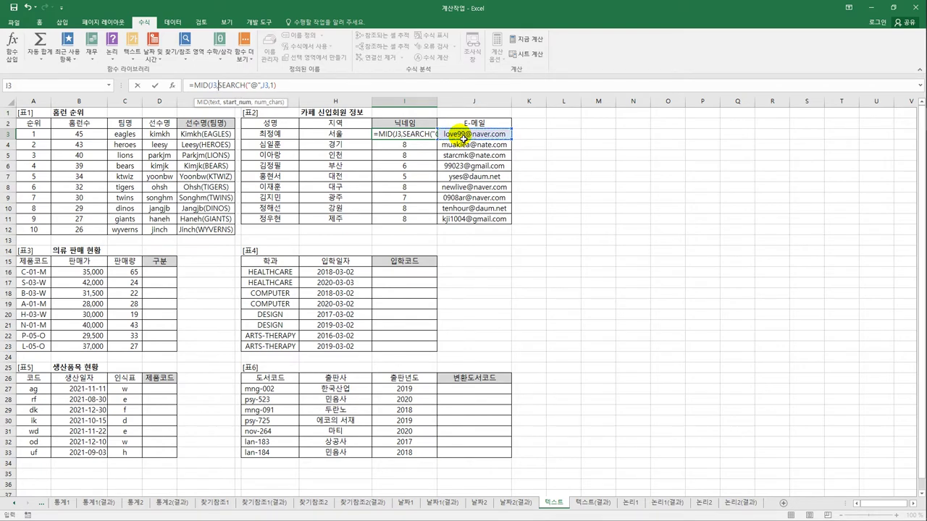
type("1")
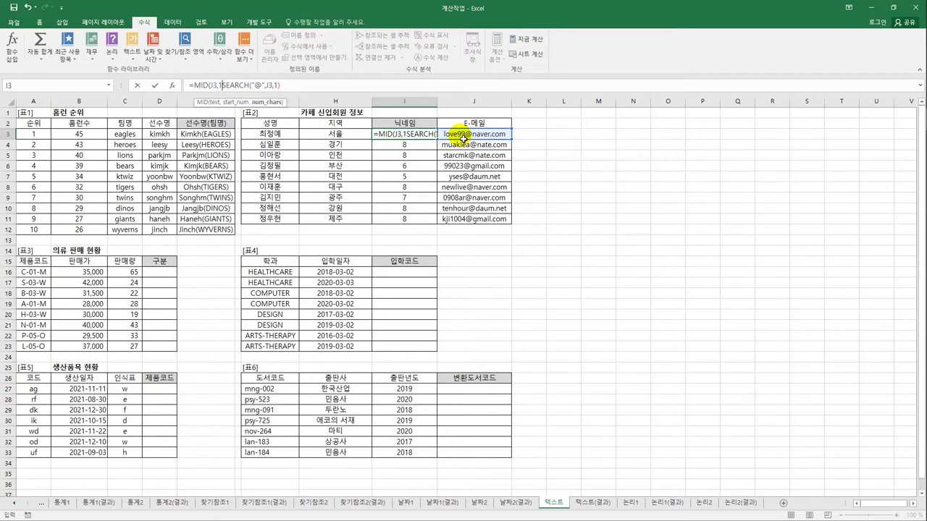
type(",")
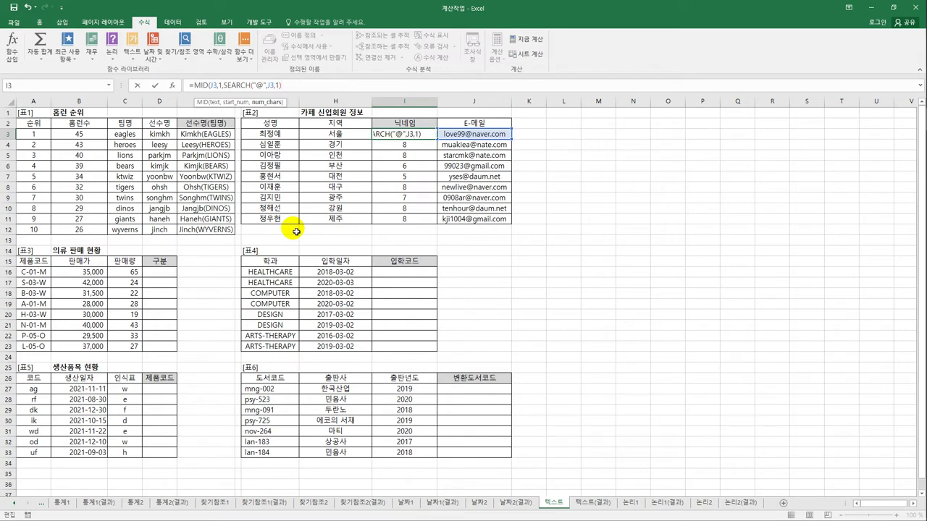
key("Return")
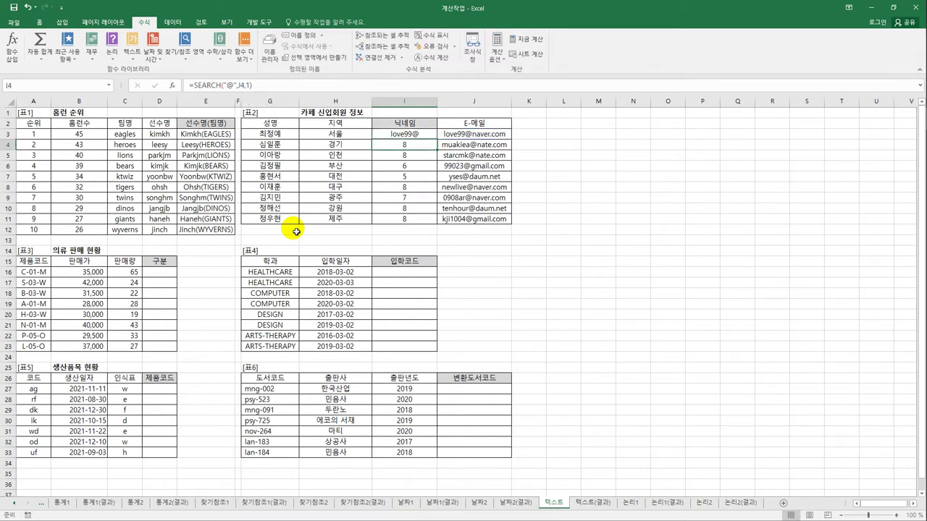
left_click(423, 135)
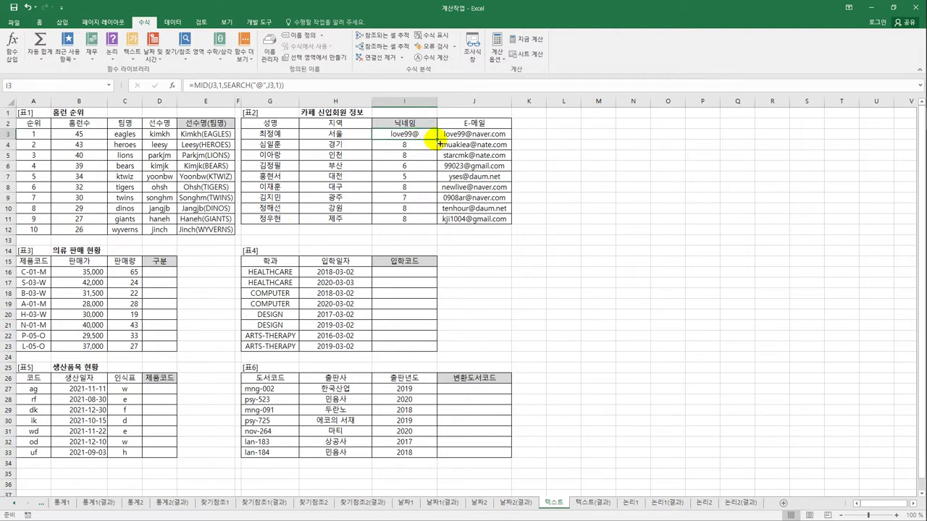
left_click_drag(436, 139, 437, 226)
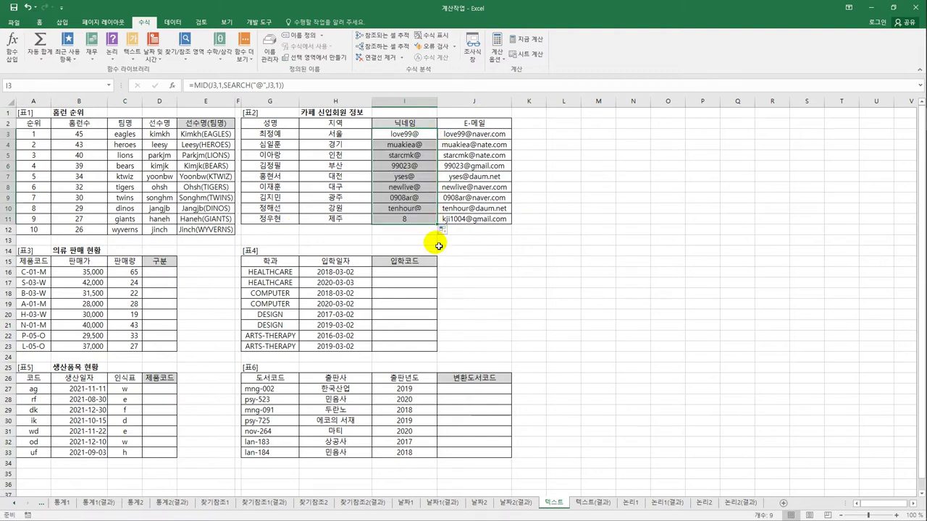
- Subtract 1 from the character count in I3 to make =MID(J3,1,SEARCH("@",J3,1)-1) and fill it down to I11
left_click(423, 136)
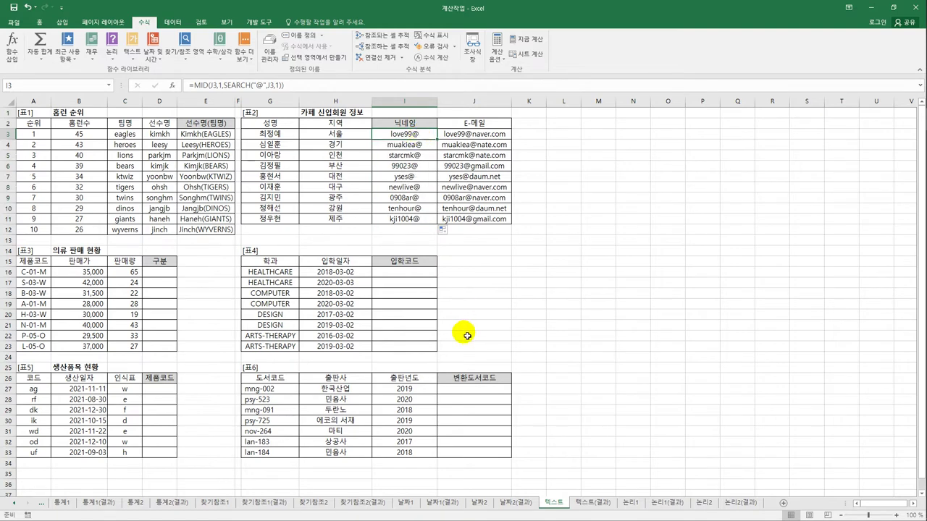
left_click_drag(225, 85, 286, 90)
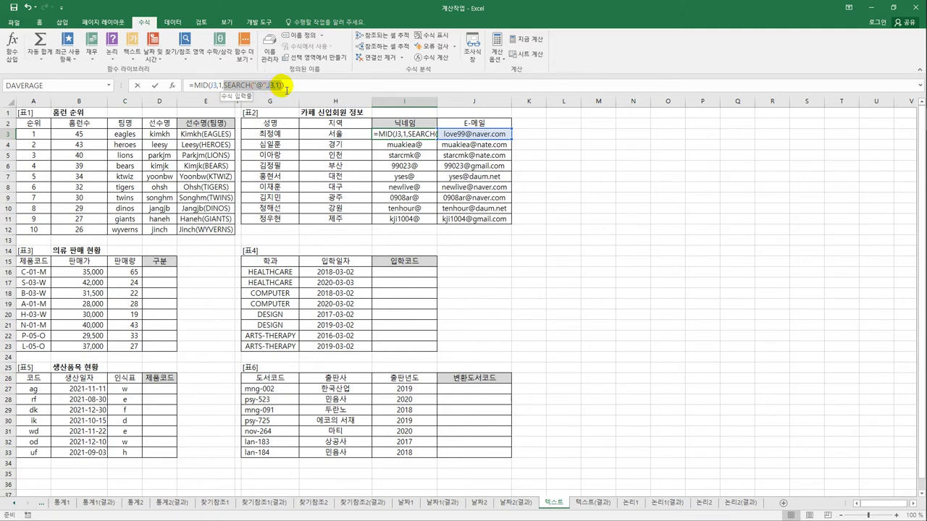
left_click(282, 85)
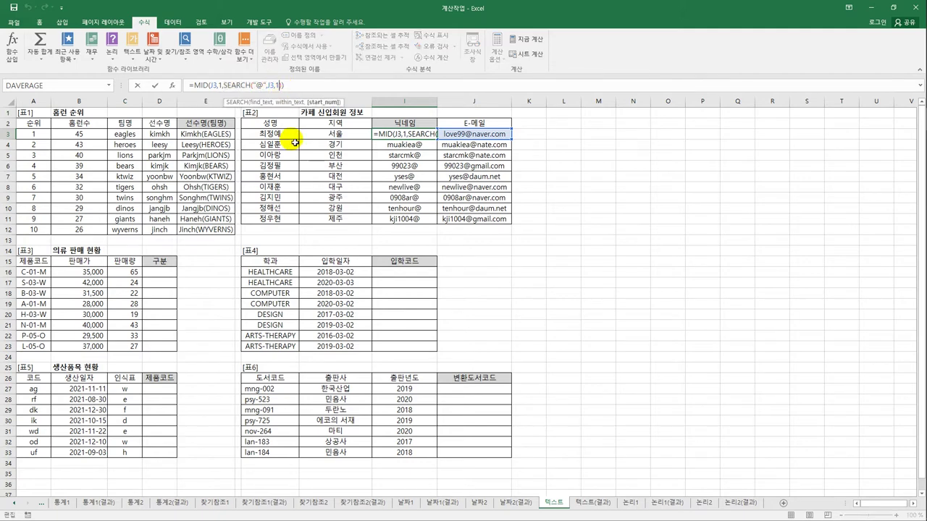
key("Right")
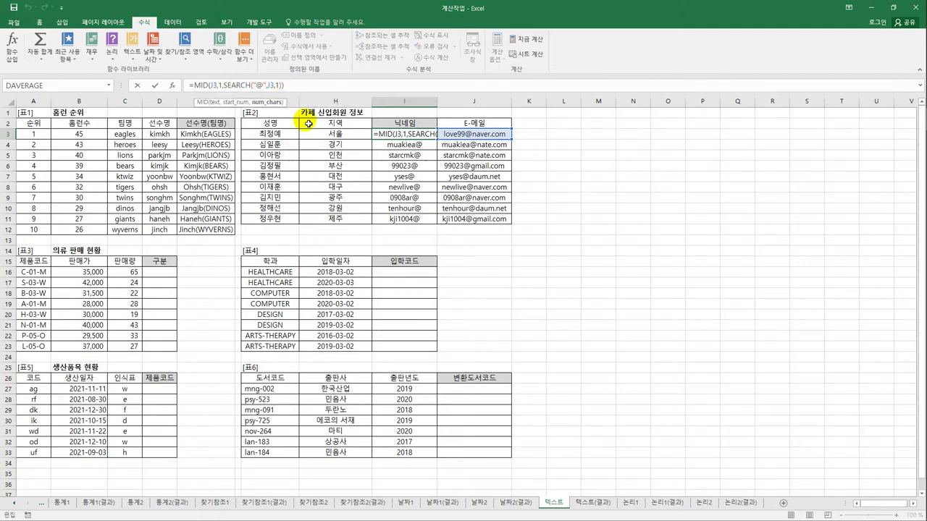
type(")")
key("Return")
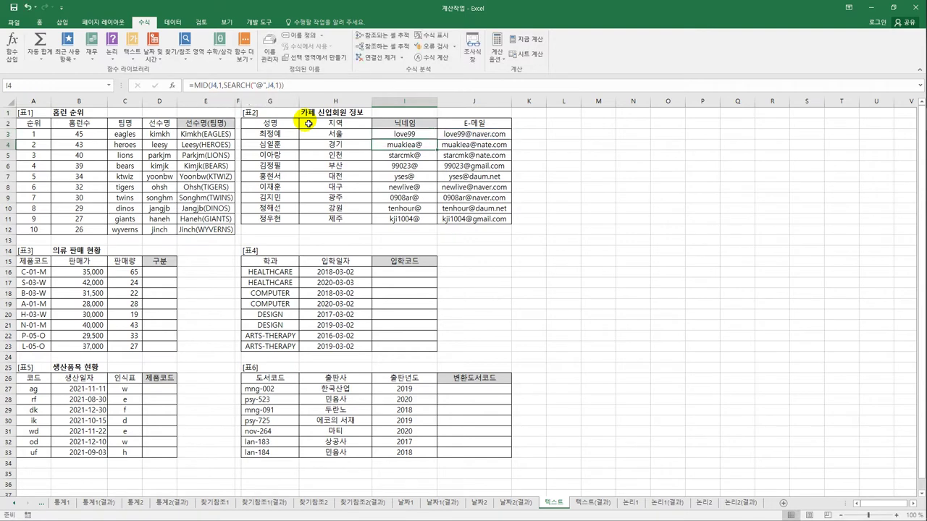
left_click(433, 134)
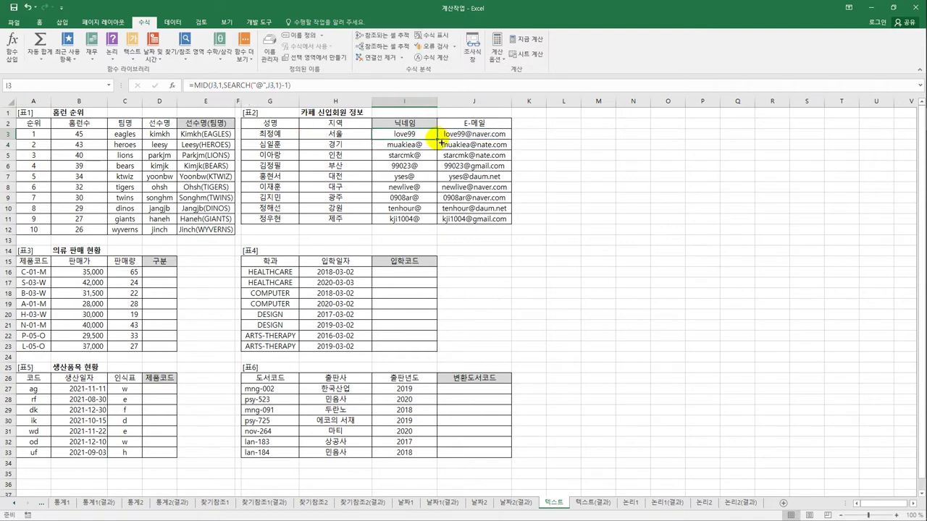
left_click_drag(437, 139, 426, 220)
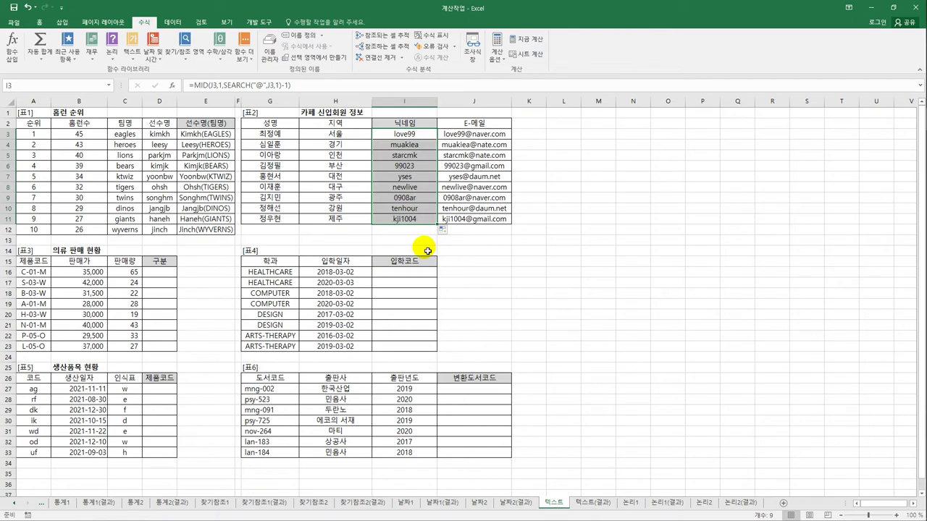
- Undo the last two fills in the nickname column and both MID formula edits in I3
left_click(406, 134)
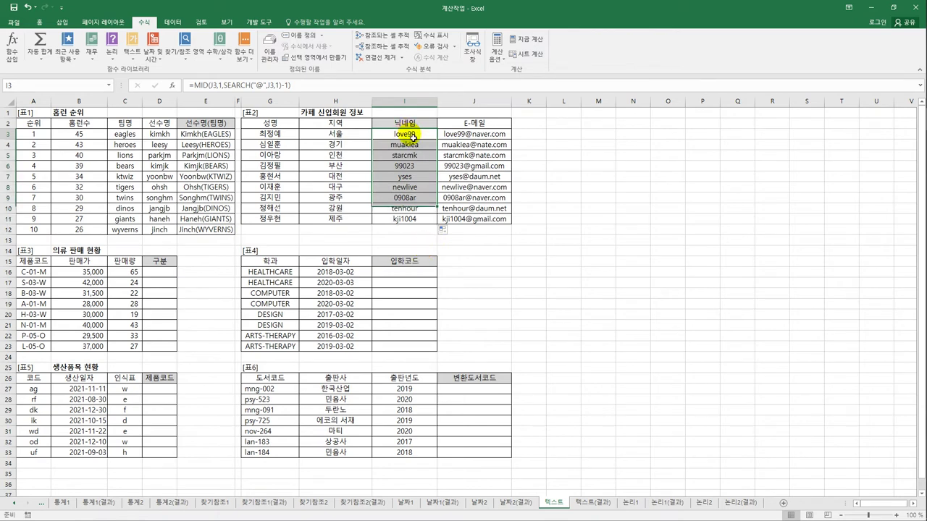
left_click(27, 7)
left_click(27, 7)
left_click(27, 7)
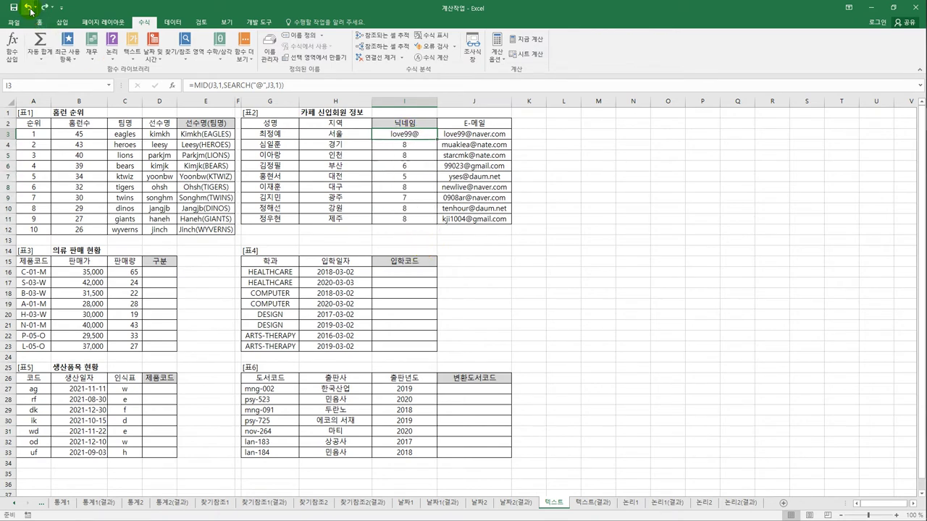
left_click(29, 8)
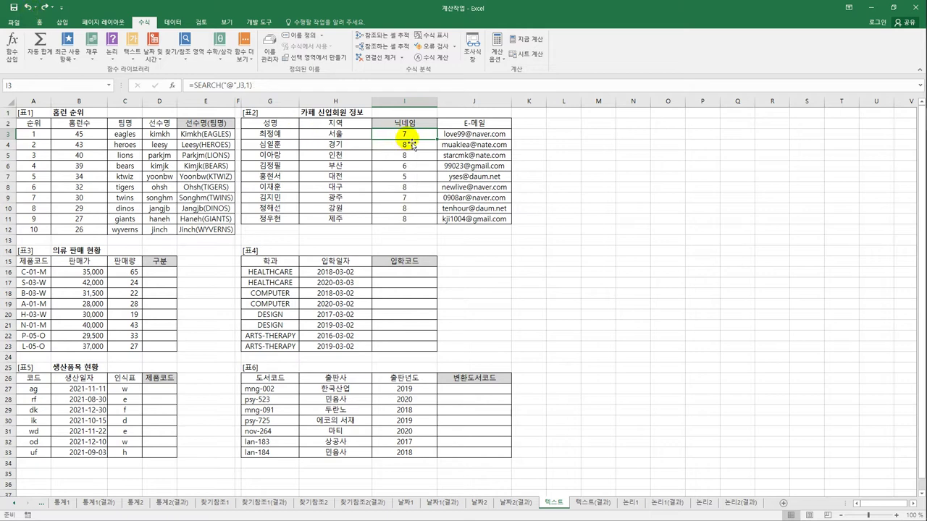
- Change the formula in I3 to =SEARCH("@",J3,1)-1 and fill it down to I11
left_click(246, 85)
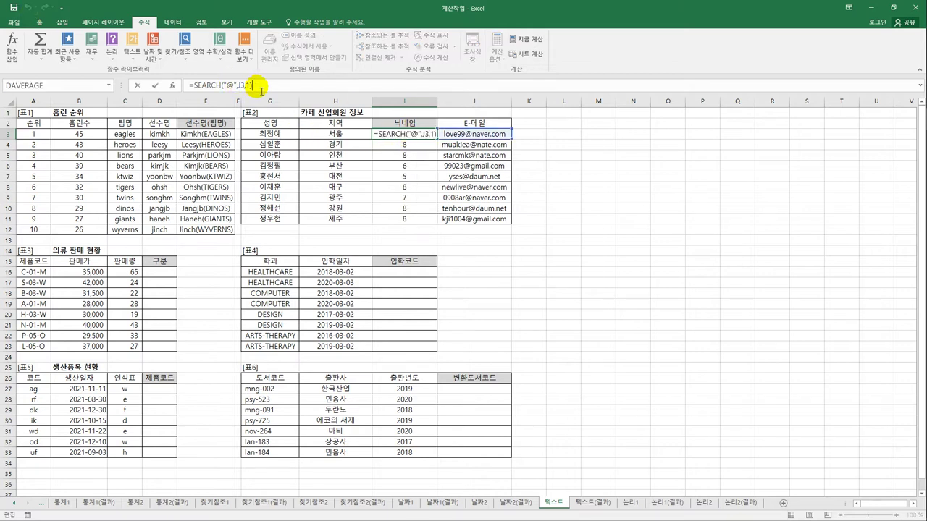
type("-1")
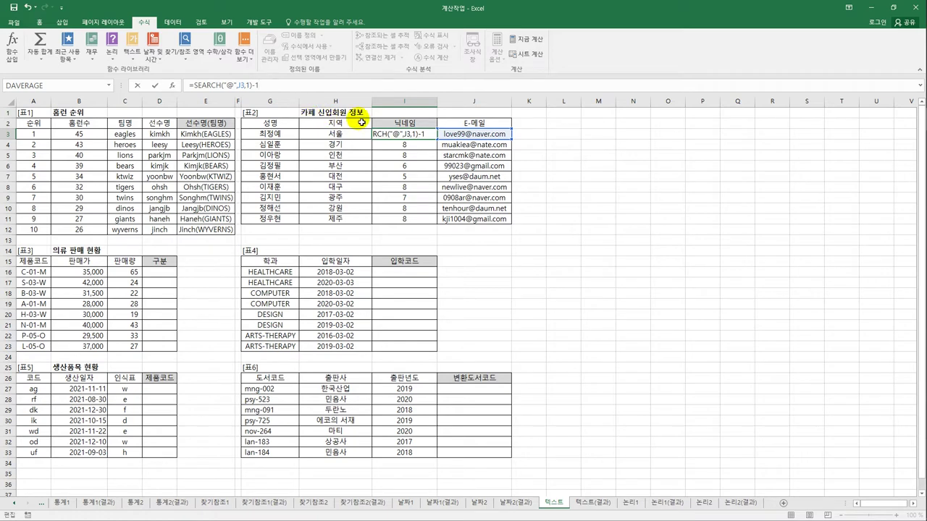
key("ctrl+Return")
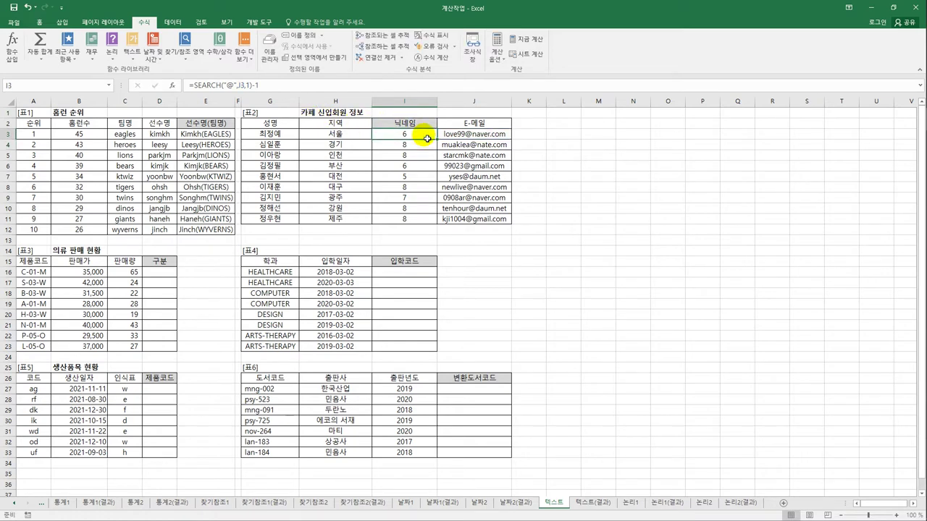
left_click_drag(438, 139, 440, 229)
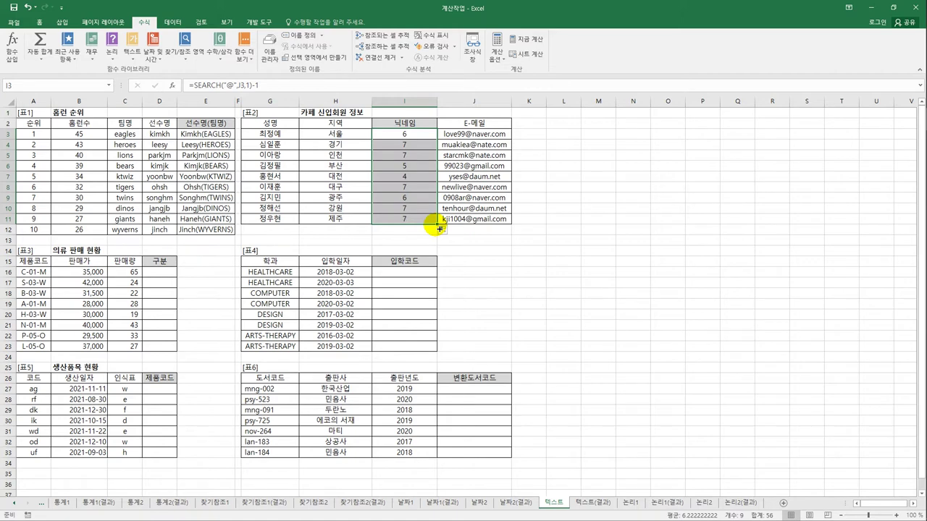
- Change the formula in I3 to =MID(J3,1,SEARCH("@",J3,1)-1) and fill it down to I11
left_click(397, 136)
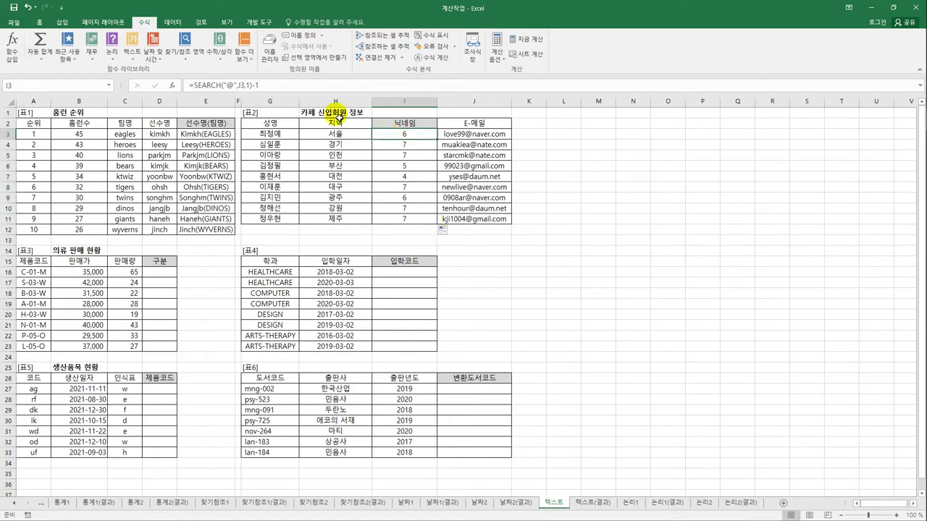
left_click(192, 85)
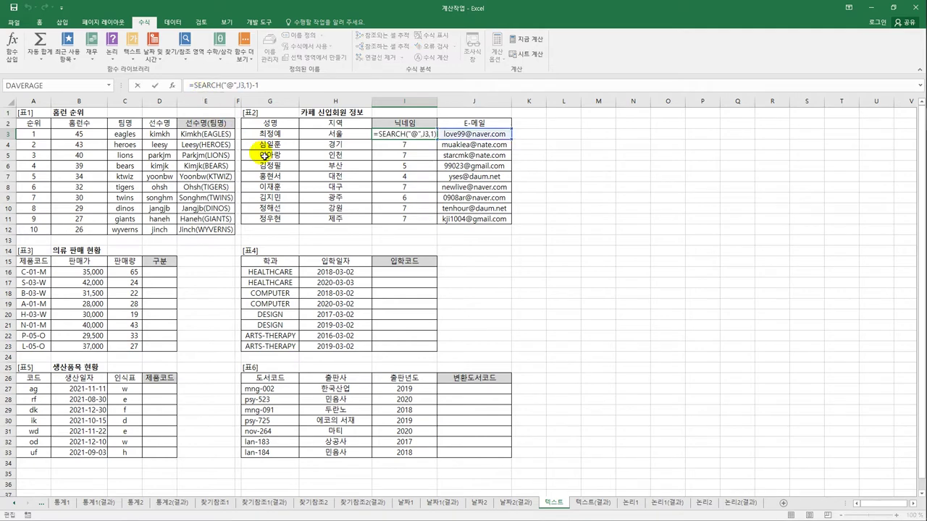
type("mi")
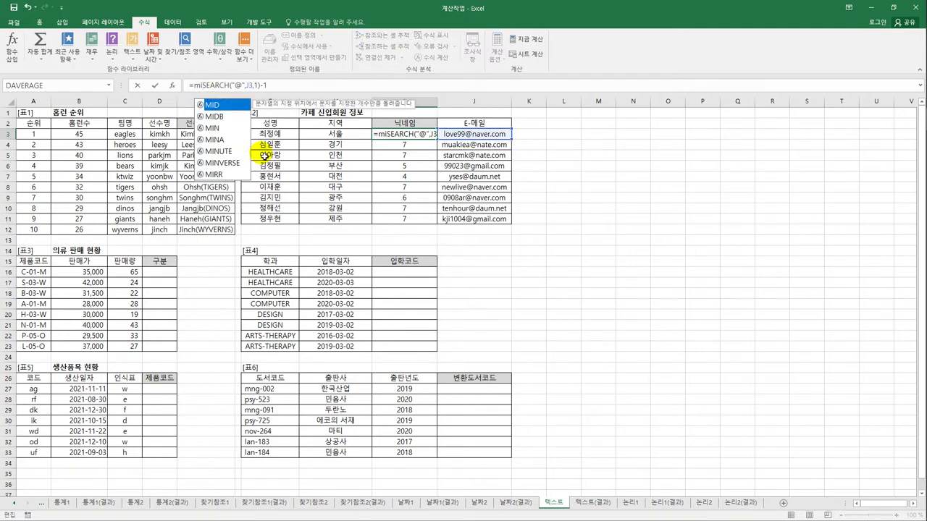
double_click(221, 105)
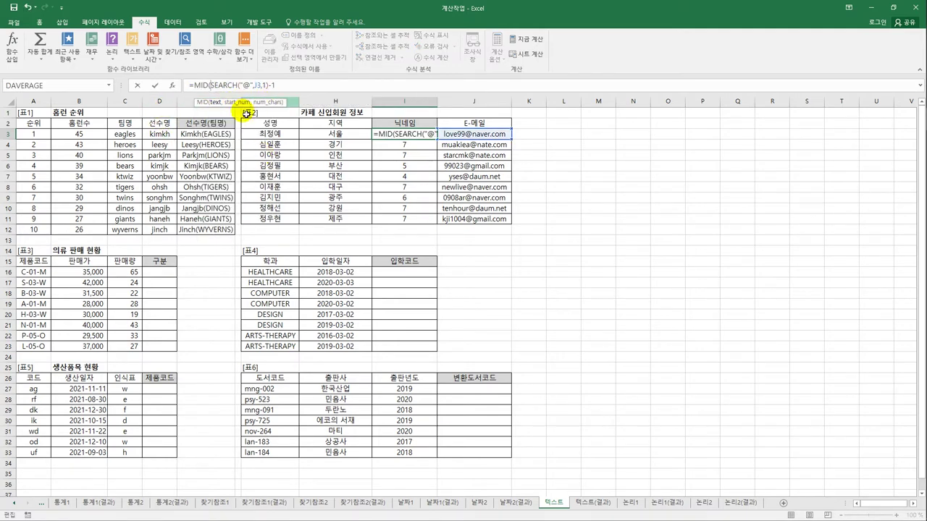
left_click(489, 136)
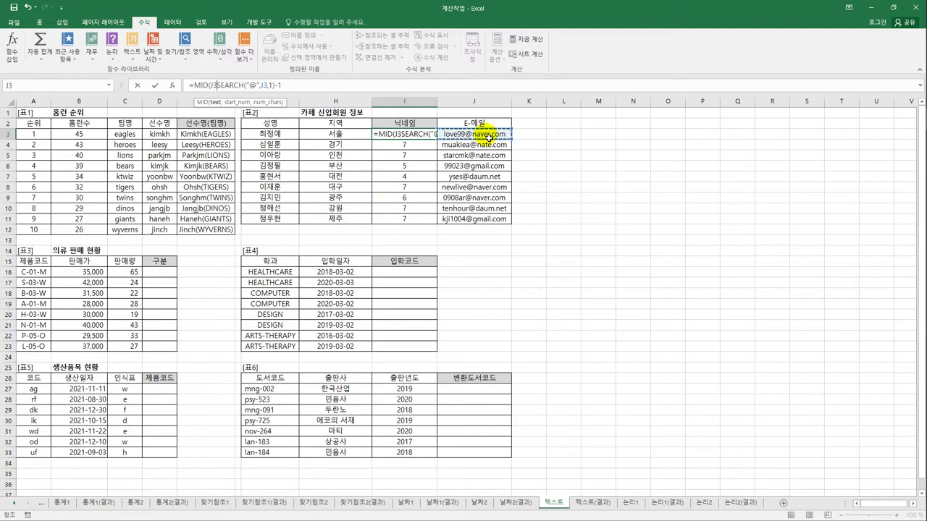
type(",")
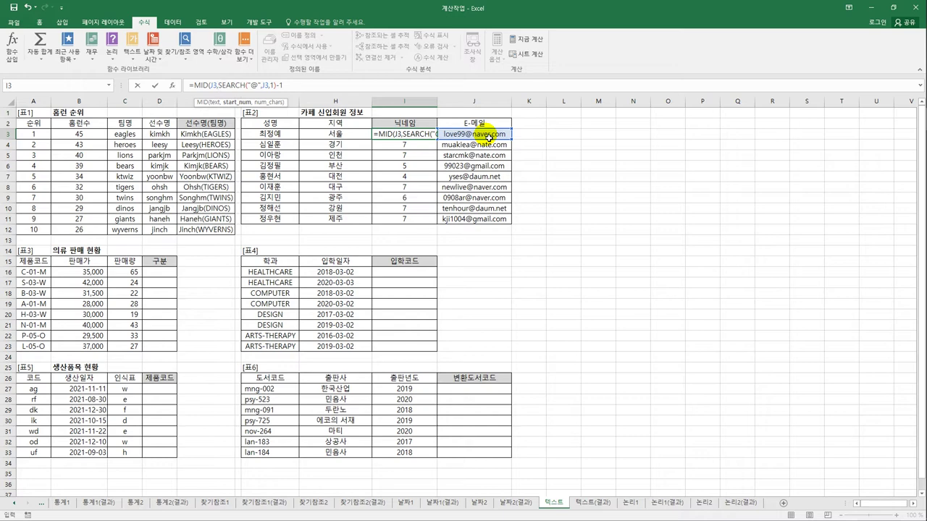
type("1")
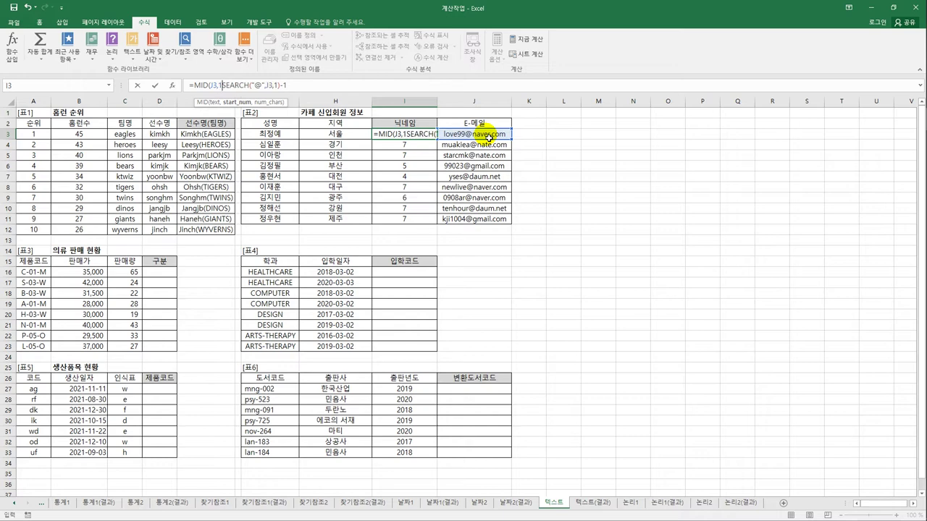
type(",")
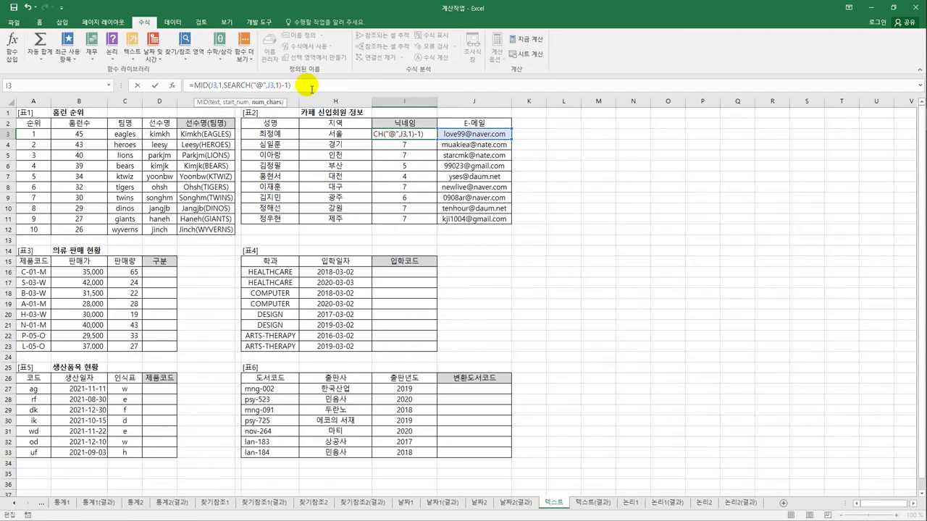
key("Return")
left_click(427, 134)
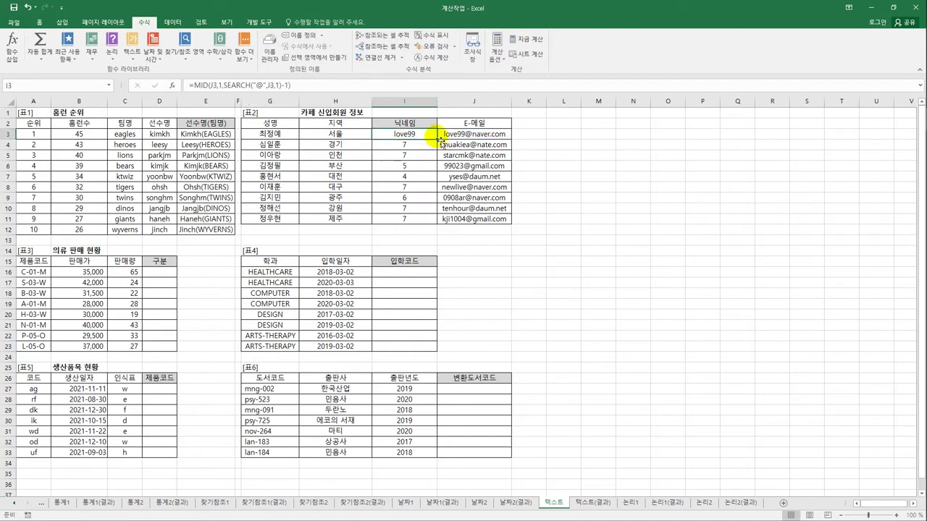
left_click_drag(437, 139, 435, 225)
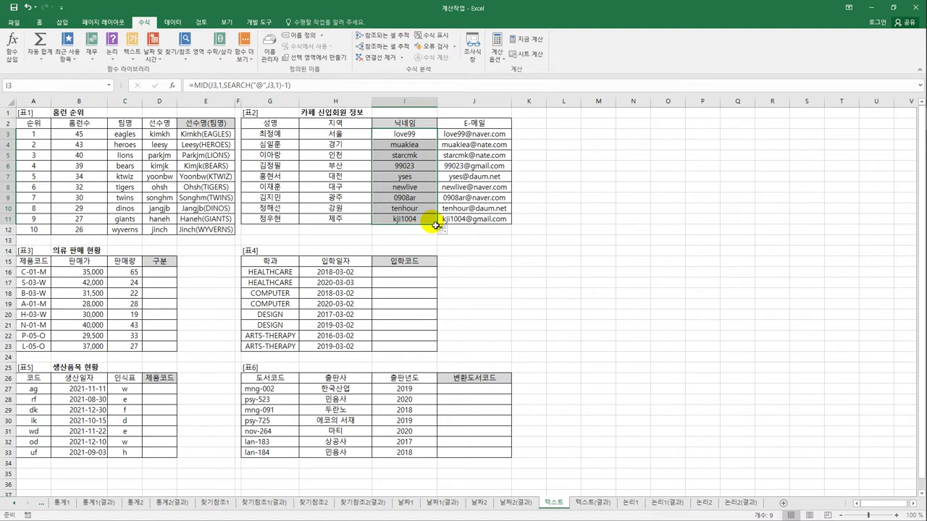
left_click(154, 274)
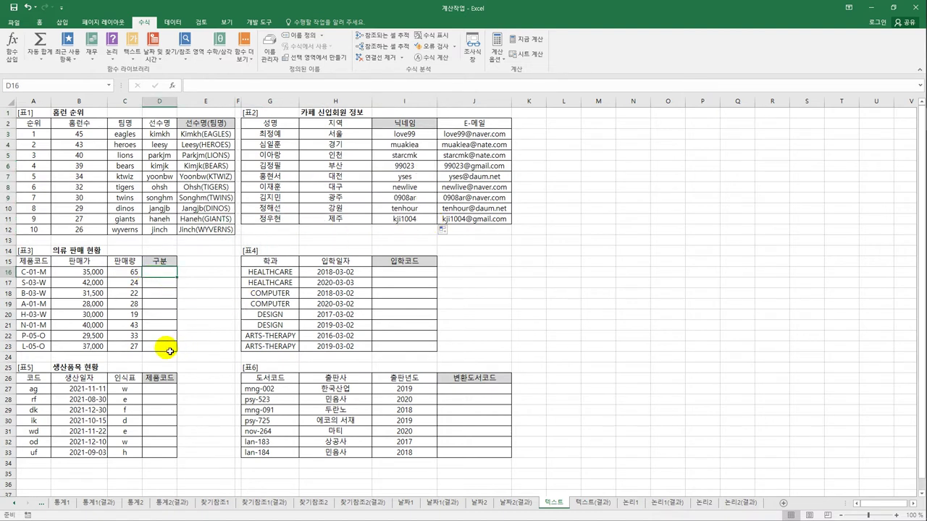
left_click(52, 273)
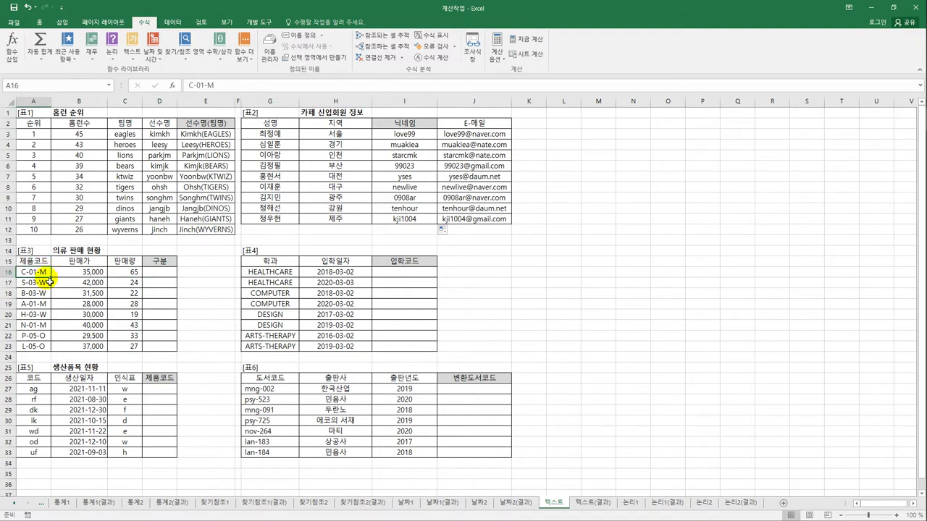
left_click(51, 338)
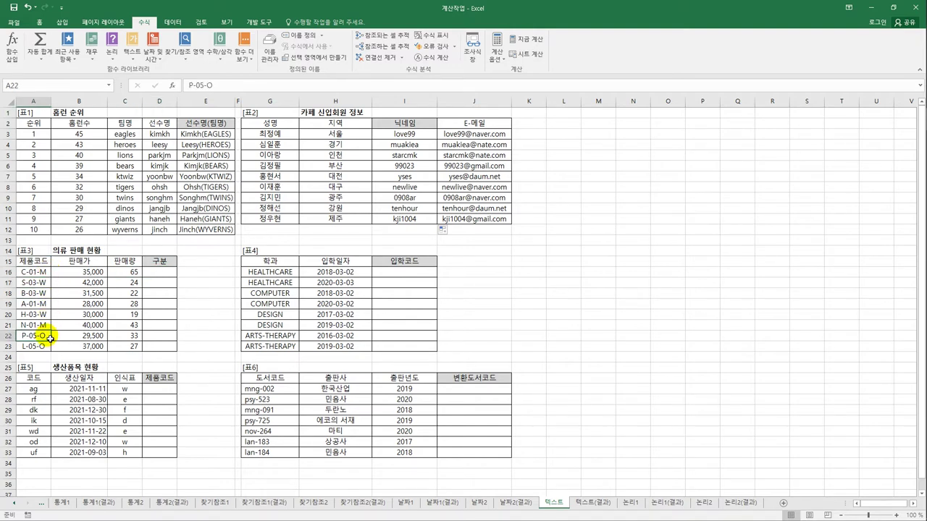
left_click(161, 278)
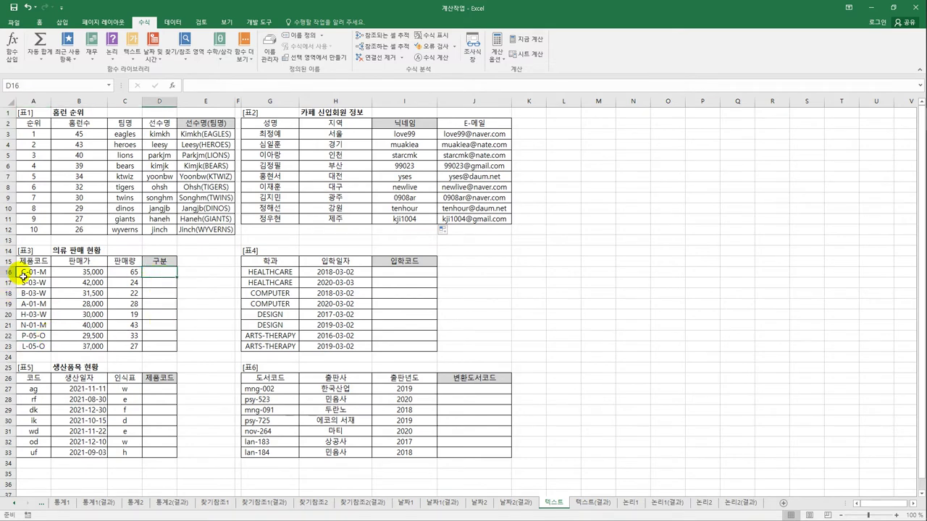
left_click_drag(18, 273, 34, 350)
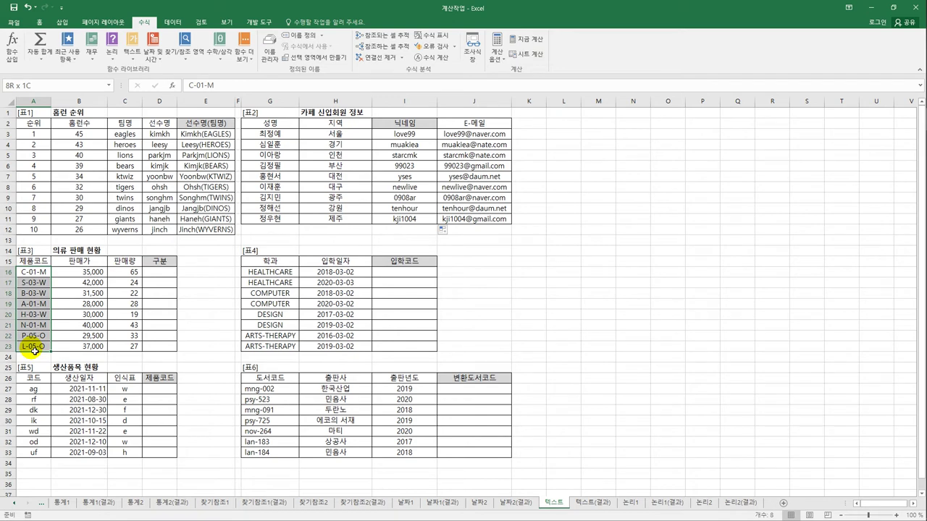
- Extract the last character of the product code in D16 with =RIGHT(A16,1) and fill the formula down to D23
left_click(156, 271)
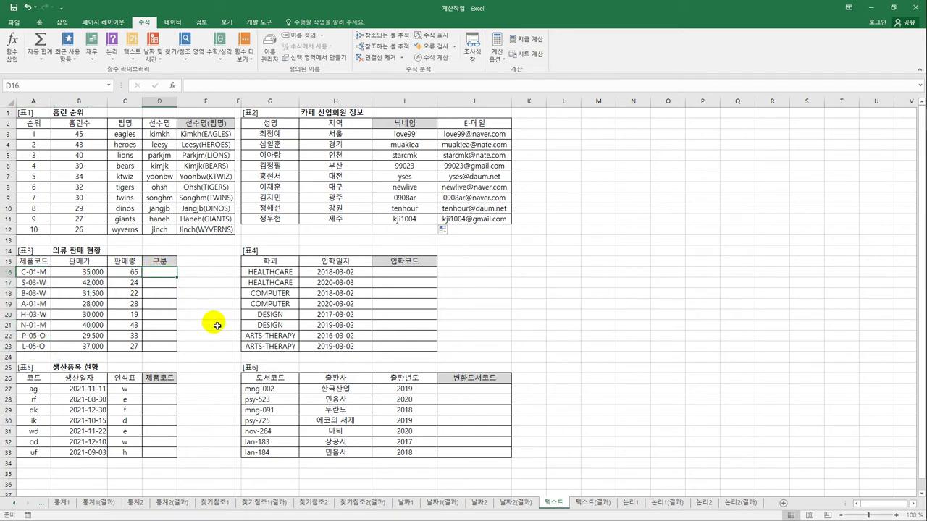
type("=")
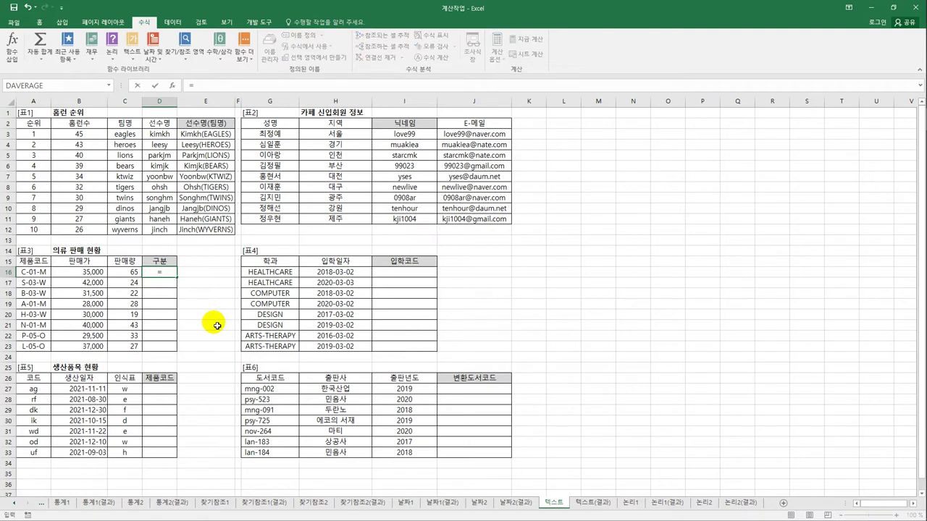
type("ri")
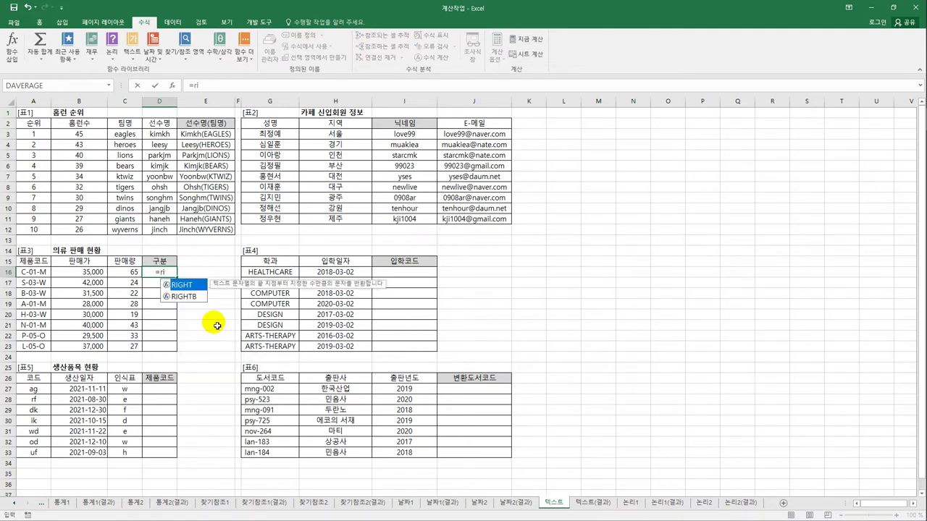
double_click(181, 285)
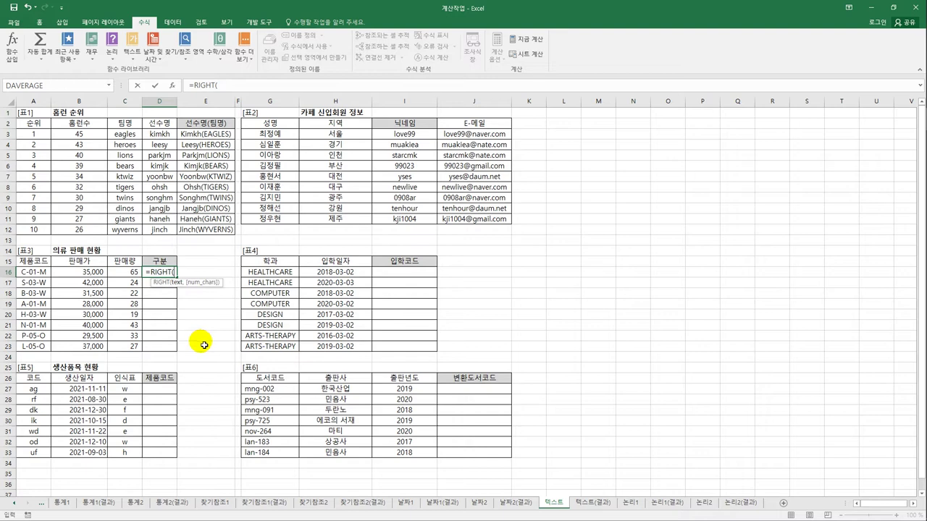
left_click(49, 274)
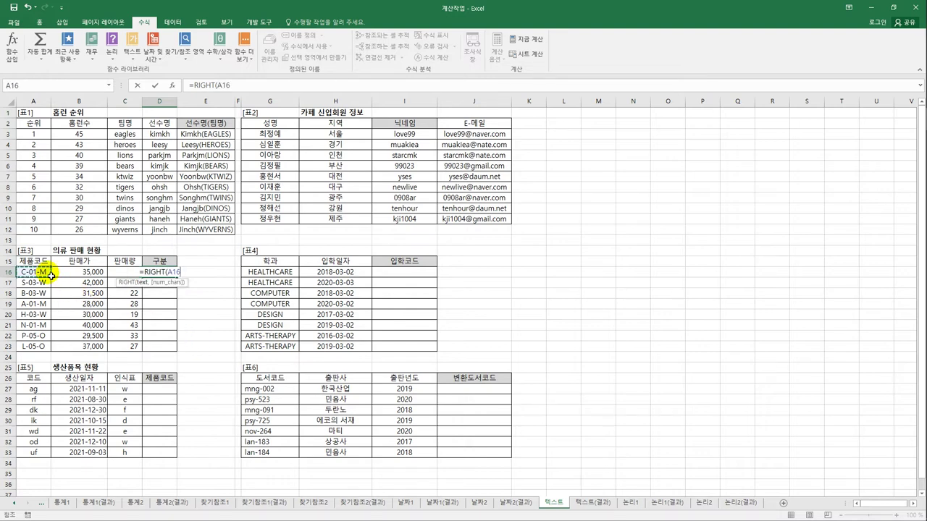
type(",")
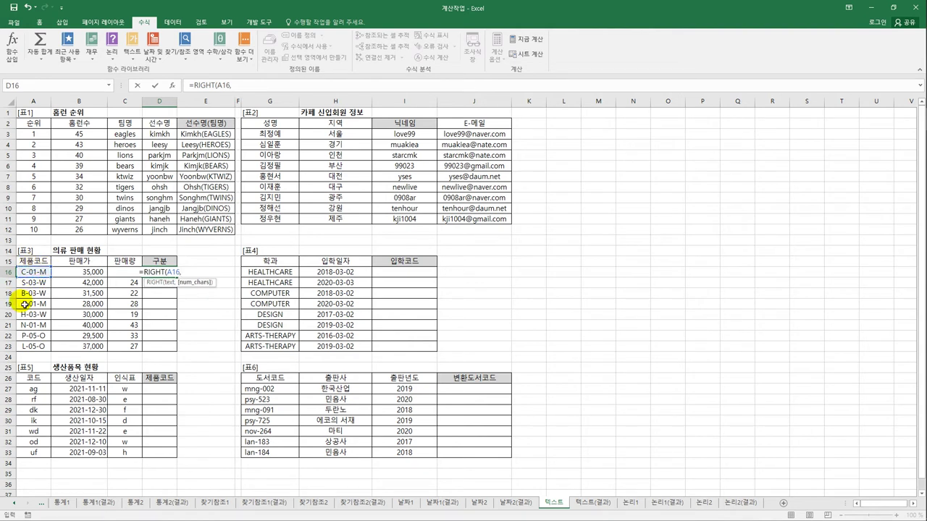
type("1")
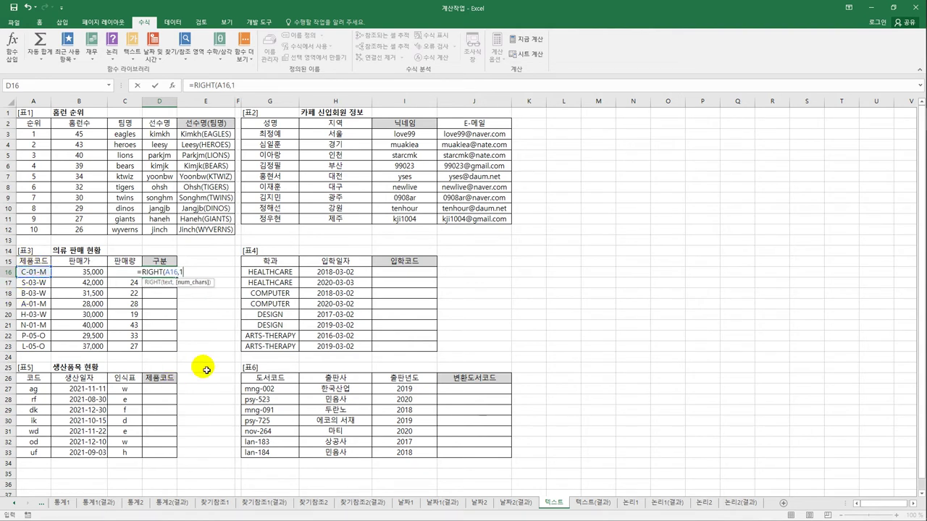
type(")")
key("Return")
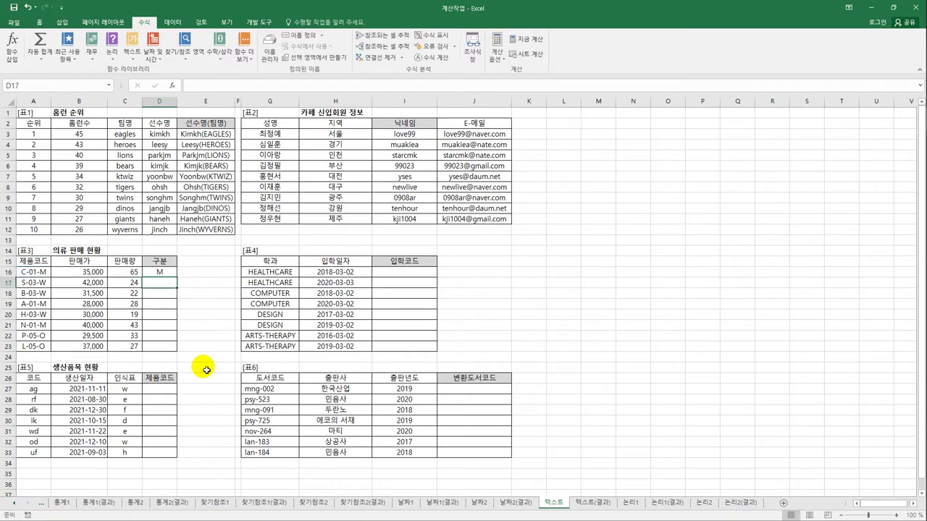
left_click(168, 272)
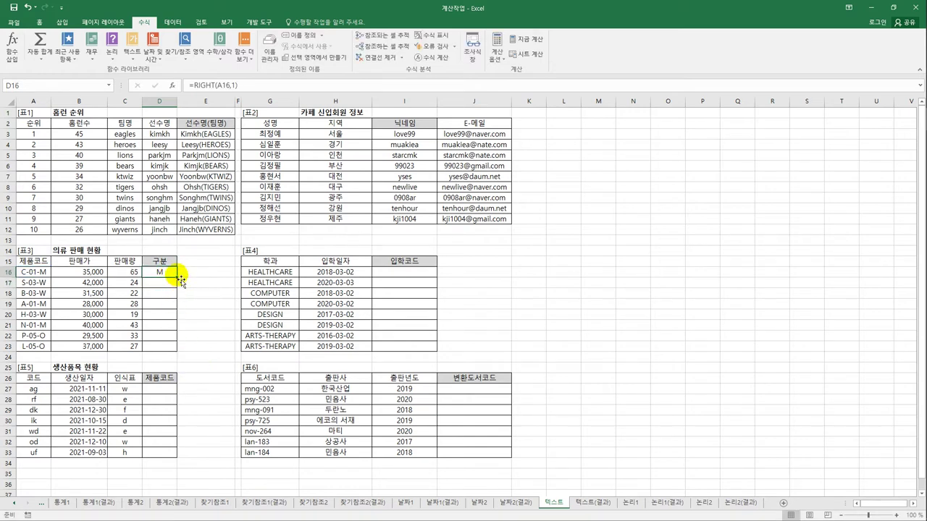
left_click_drag(178, 278, 183, 355)
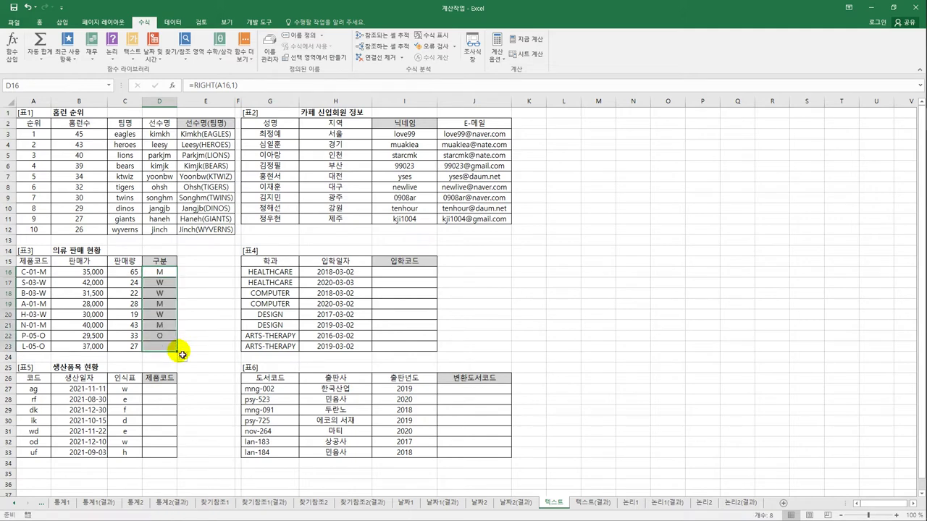
- Wrap the RIGHT expression in D16 in an IF that returns "남성용" for "M", giving =IF(RIGHT(A16,1)="M","남성용",
left_click(166, 276)
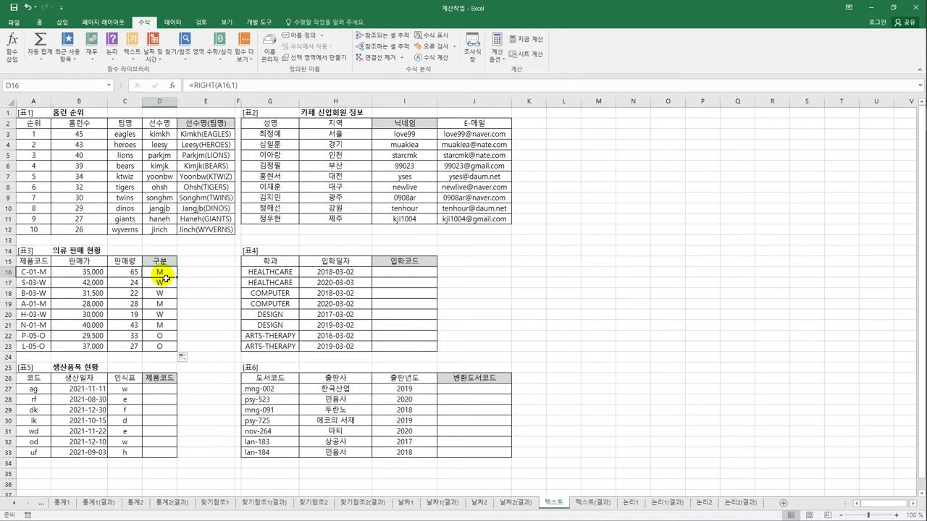
left_click(194, 85)
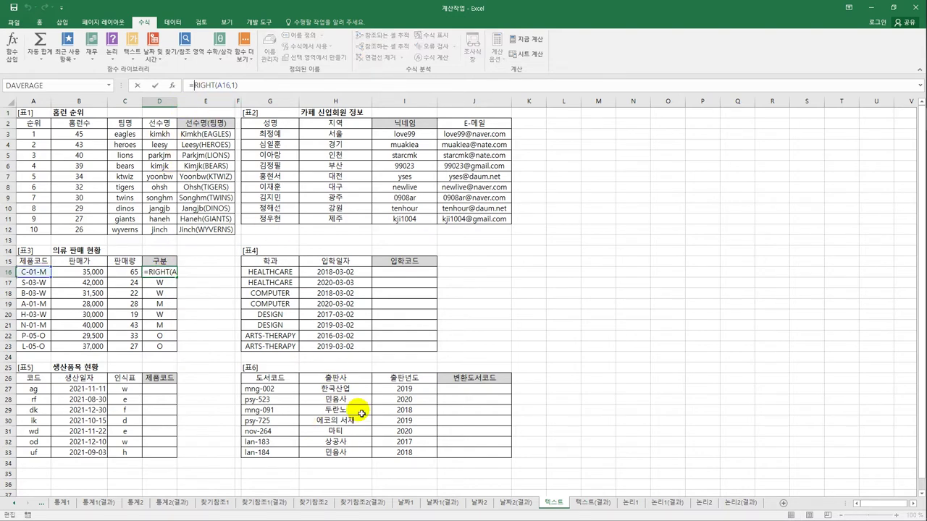
type("IF(")
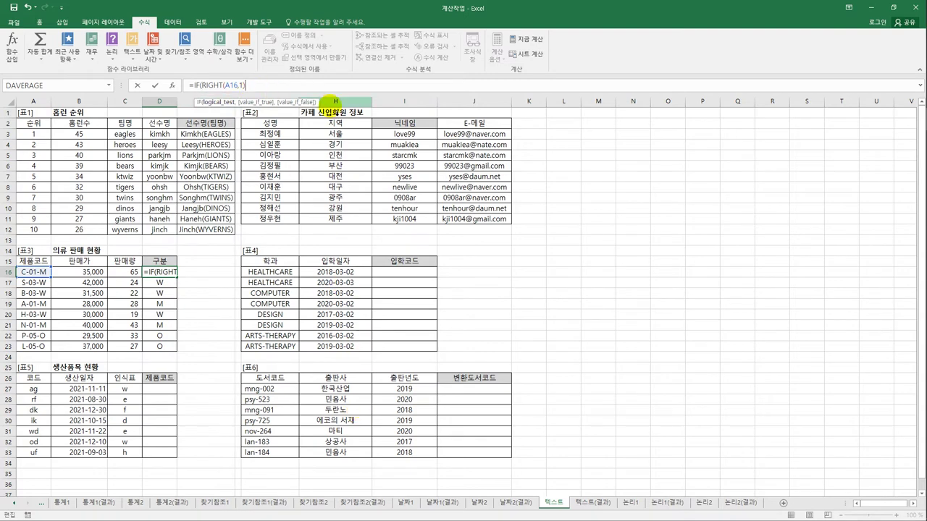
type("=\"M\",")
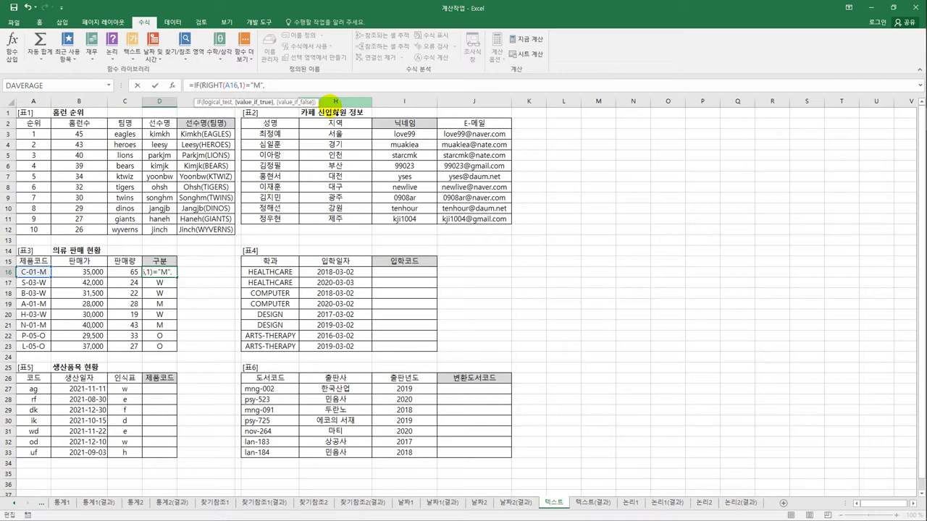
type("\" 남성용\",")
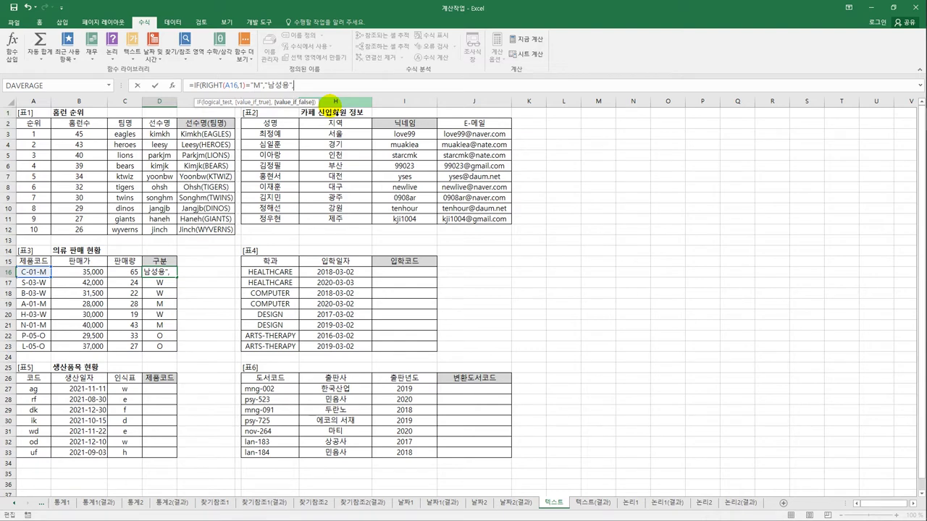
type("\"")
key("BackSpace")
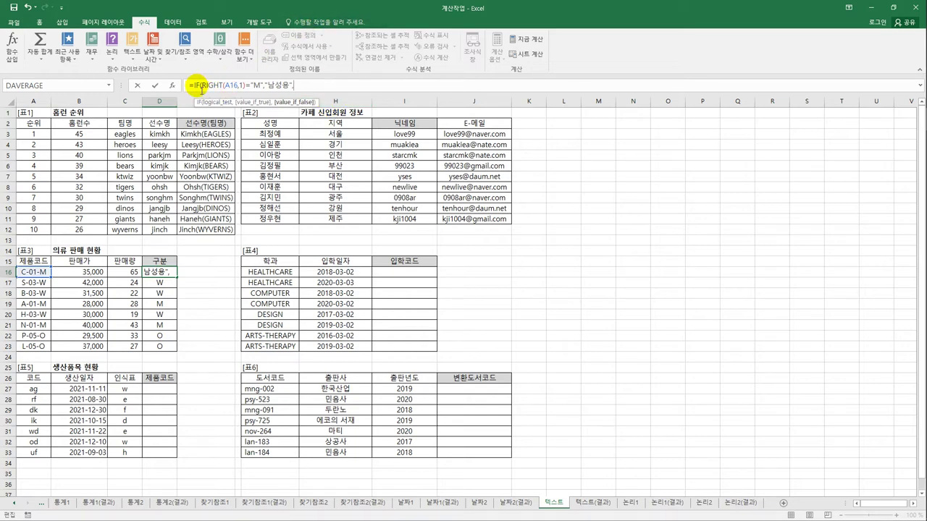
- Copy IF(RIGHT(A16,1)="M","남성용", within the D16 formula and paste it at the end as the value-if-false argument
left_click_drag(193, 85, 300, 88)
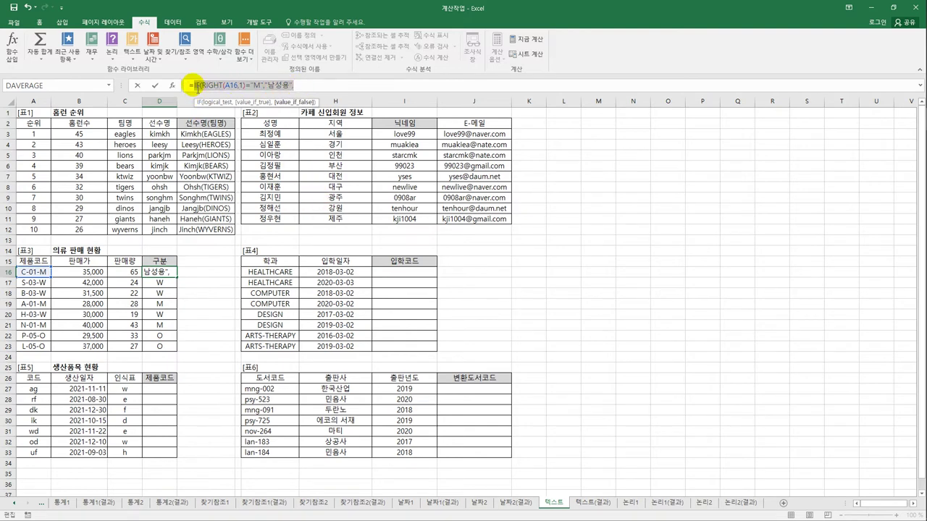
left_click_drag(192, 85, 305, 88)
key("ctrl+c")
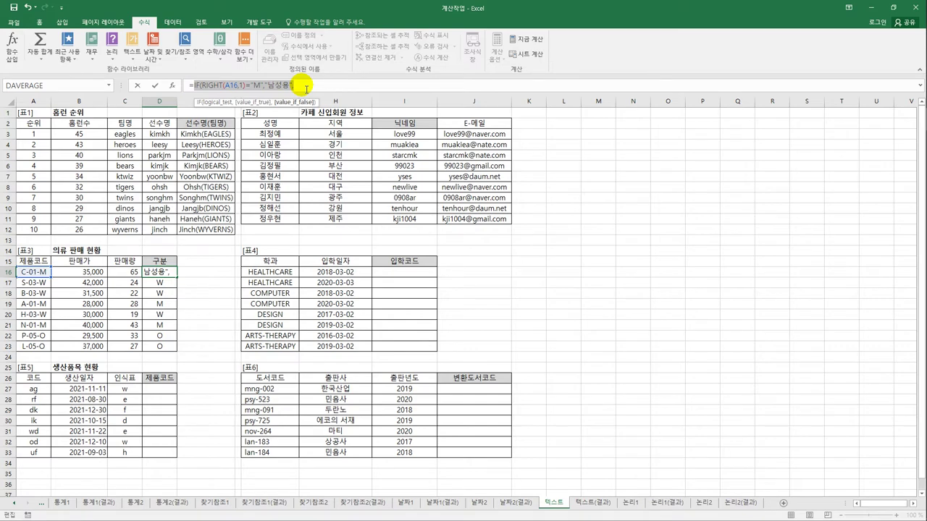
left_click(306, 87)
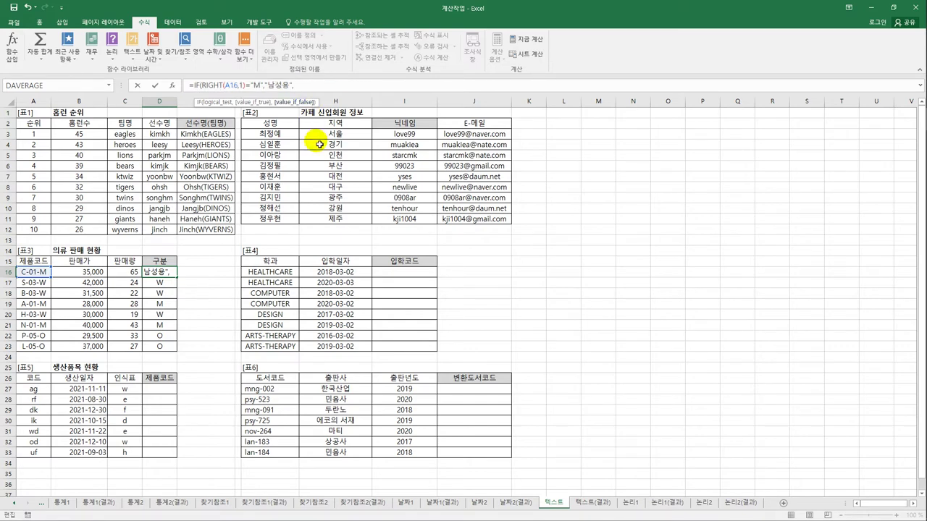
key("ctrl+v")
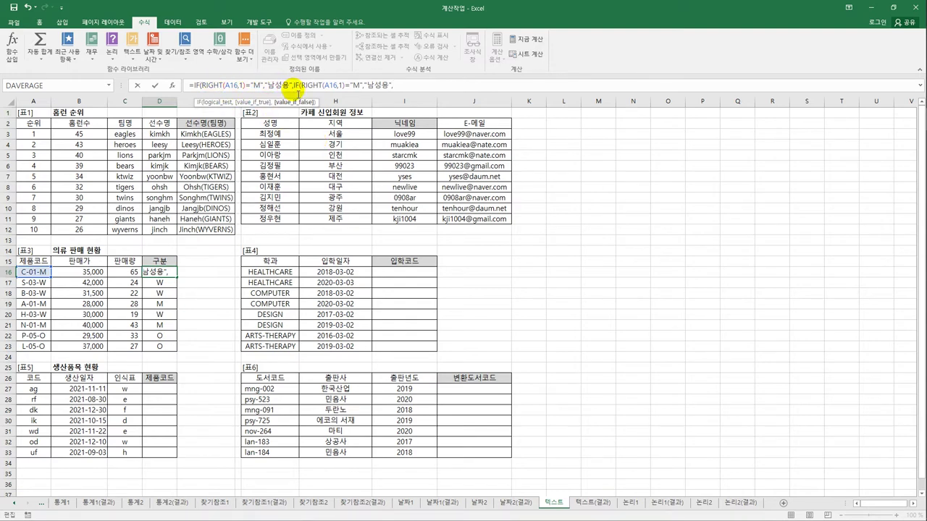
- Change the nested IF in D16 to test for "W" and return "여성용"
double_click(355, 85)
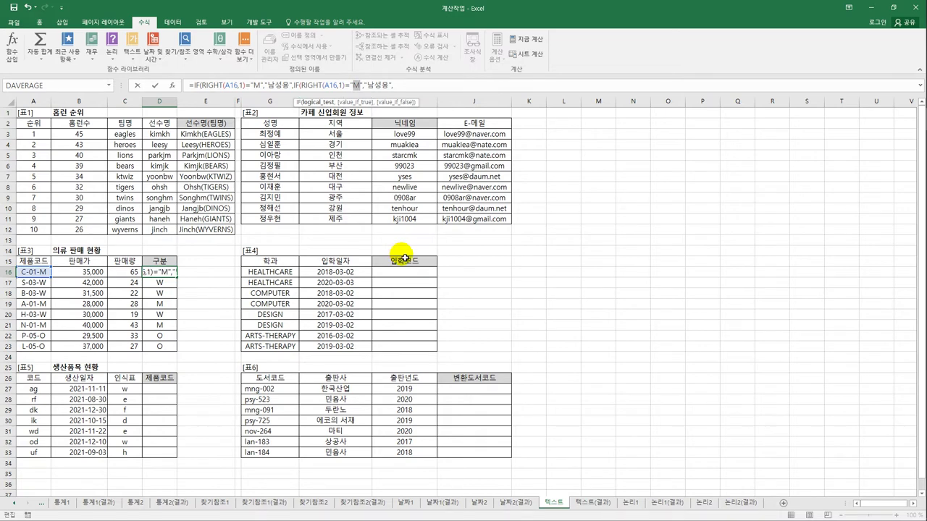
key("BackSpace")
type("W")
key("Right")
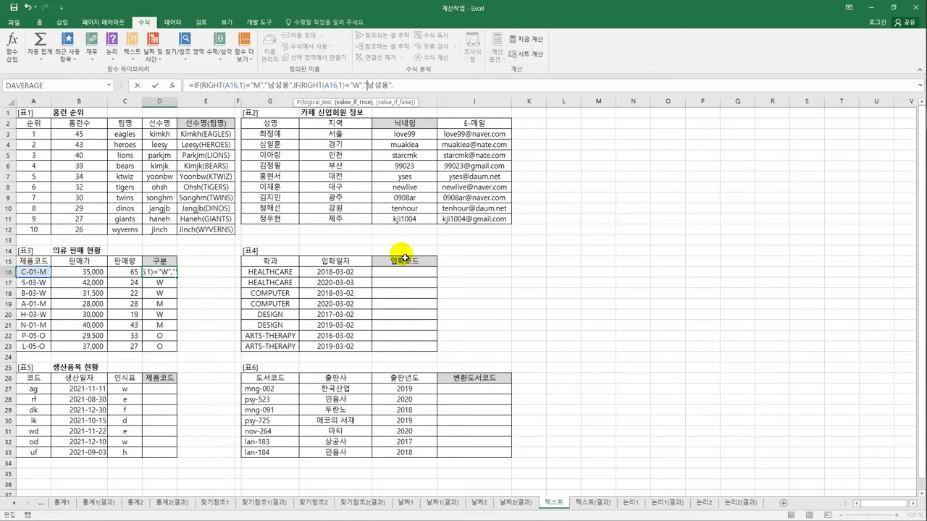
key("Right")
key("shift+Right")
key("shift+Right")
key("shift+Right")
type("여성용")
key("End")
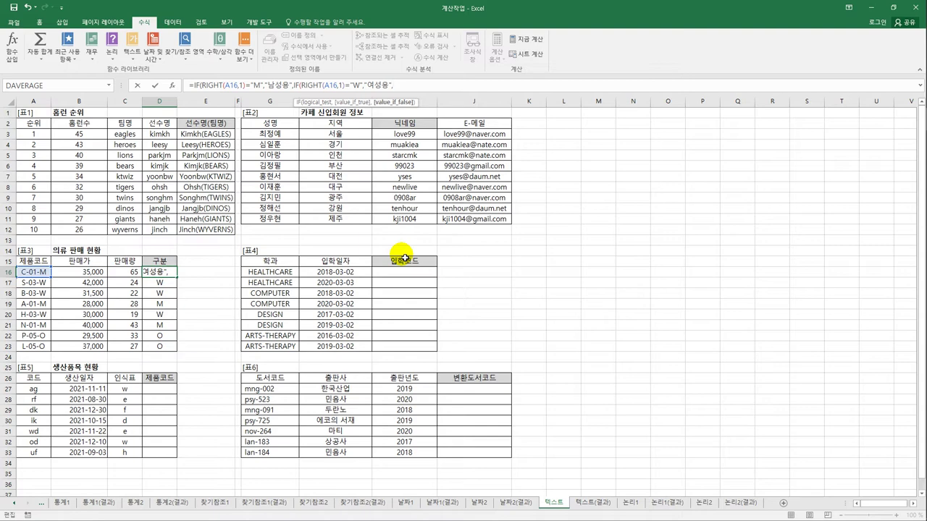
- Complete the D16 formula with "아웃도어" as the final value-if-false, close both IFs, and fill it down to D23
type("아웃동")
type("어\"")
type(")")
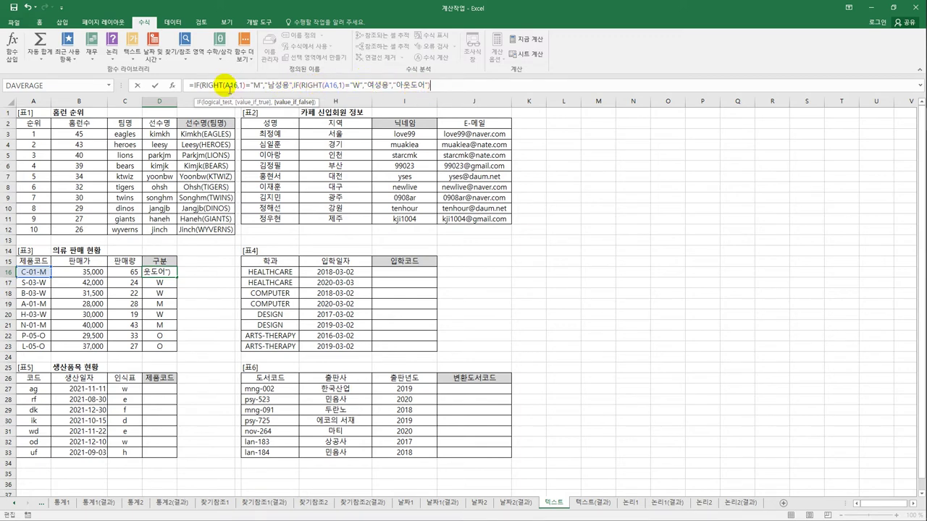
left_click(199, 85)
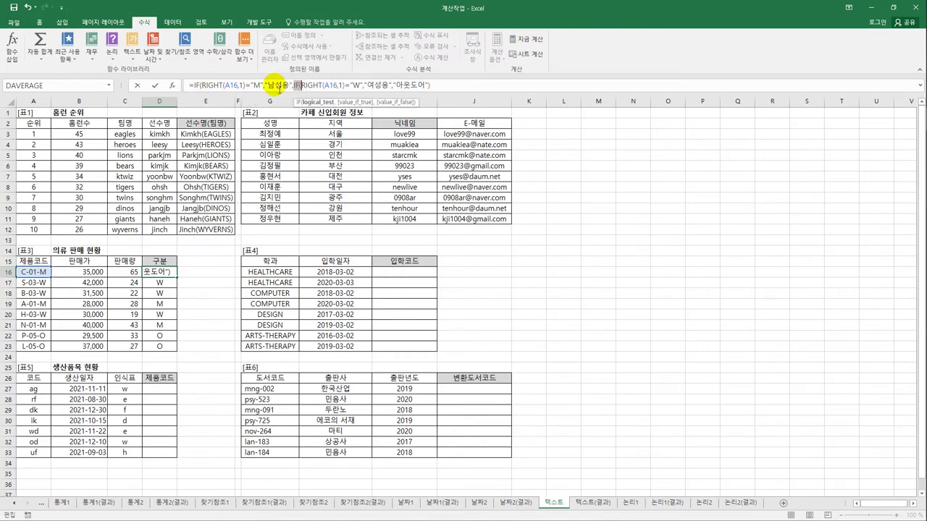
left_click(204, 86)
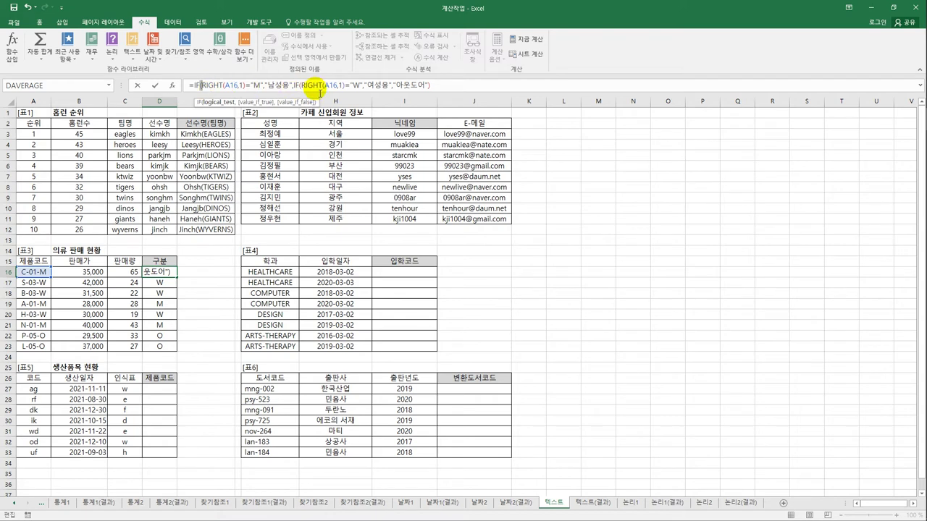
left_click(437, 86)
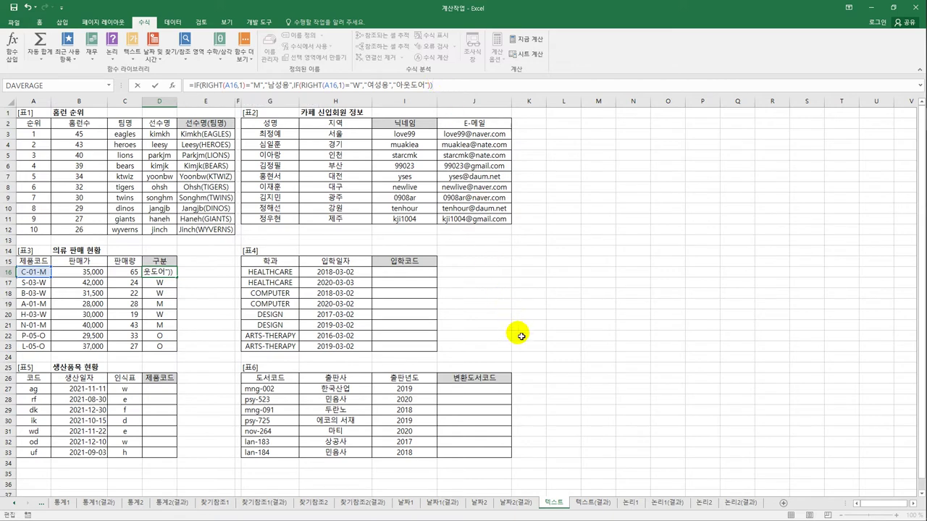
key("Return")
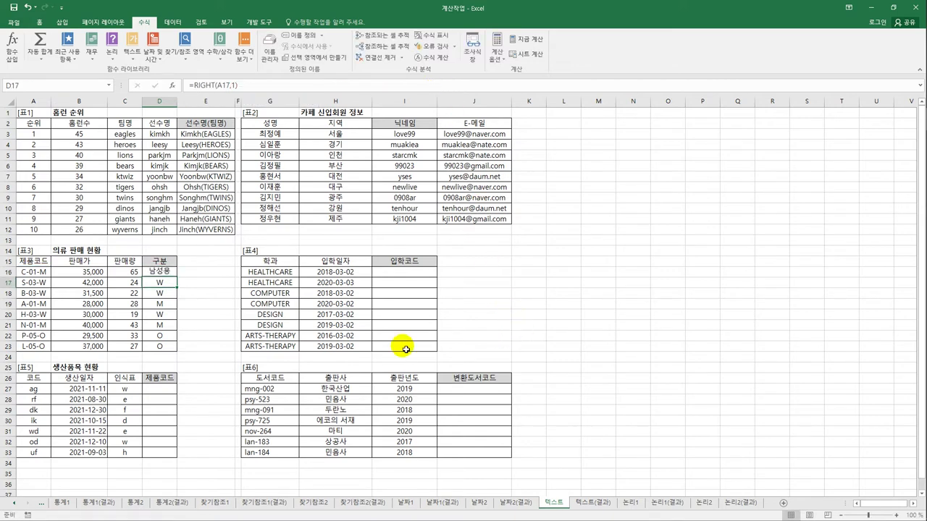
left_click(166, 274)
left_click_drag(176, 279, 180, 353)
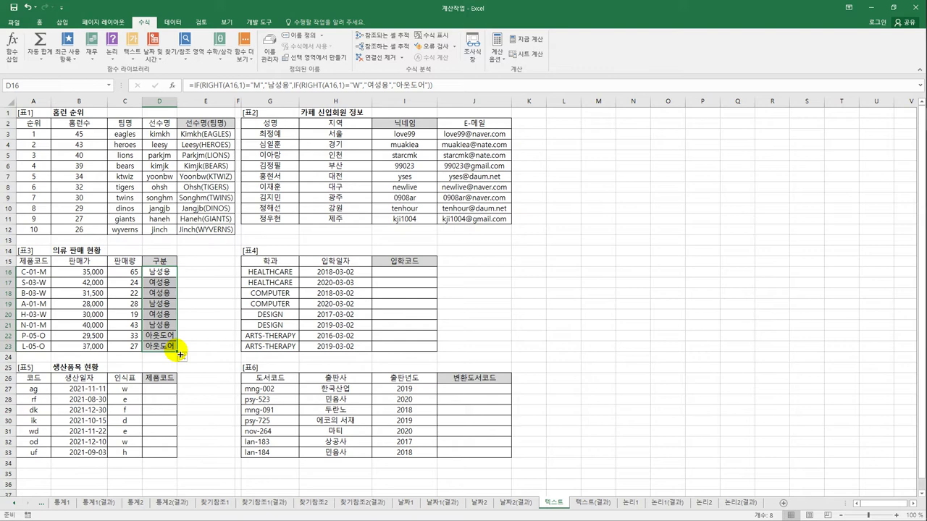
- Extract the first three letters of the 학과 name in I16 with =LEFT(G16,3) and fill the formula down to I23
left_click(405, 274)
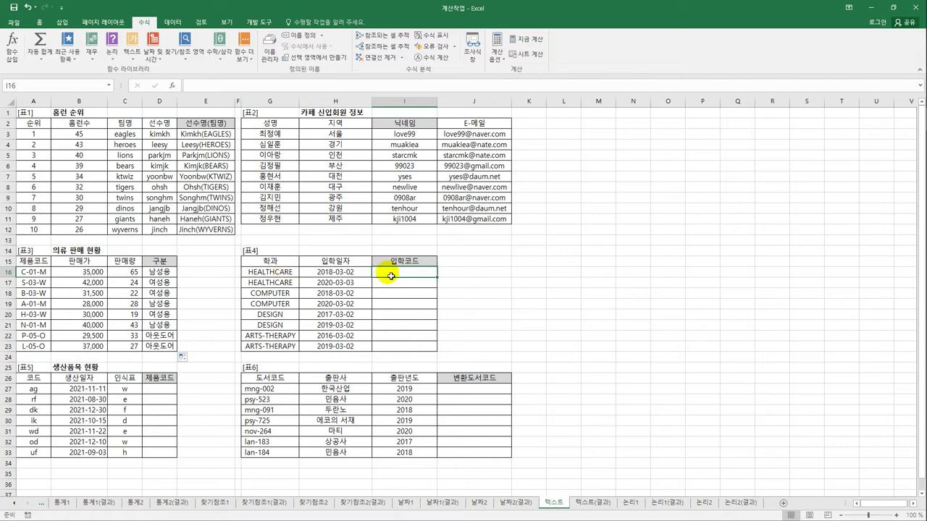
type("=")
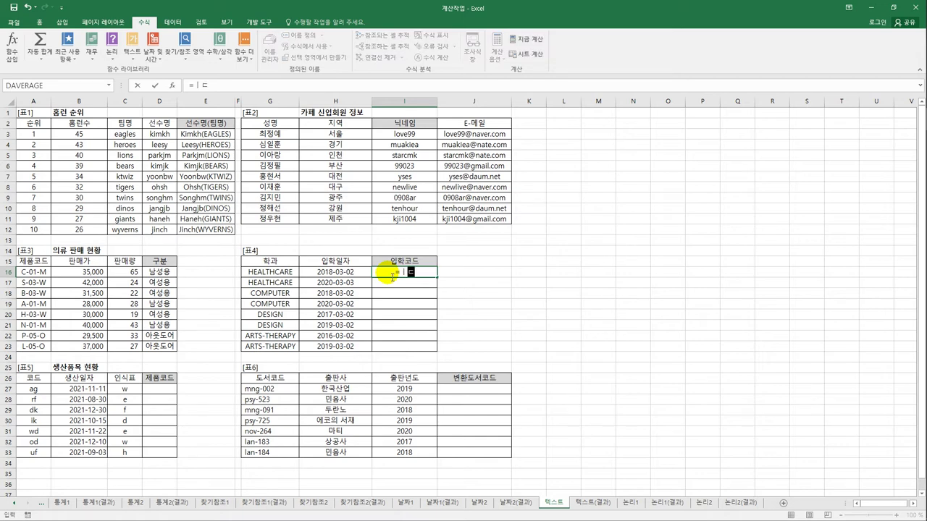
type("LEFT(")
left_click(278, 277)
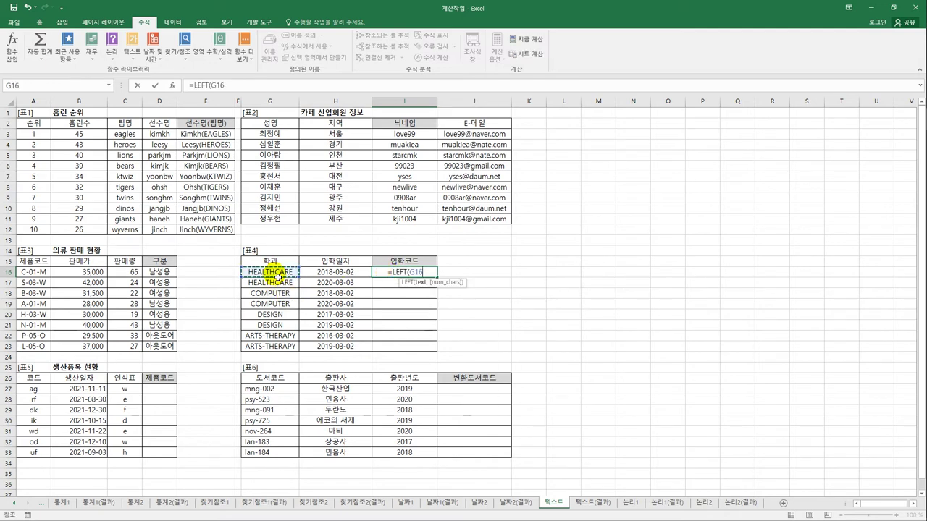
type(",3)")
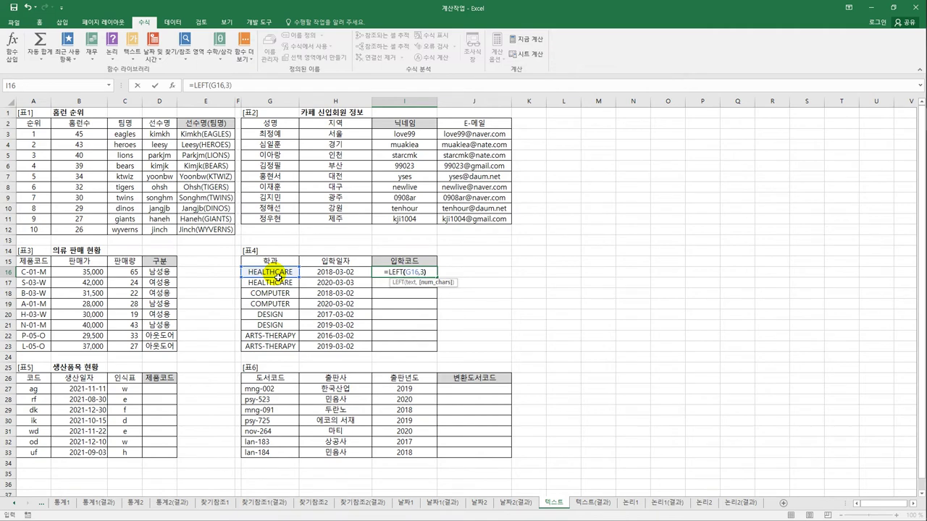
key("Return")
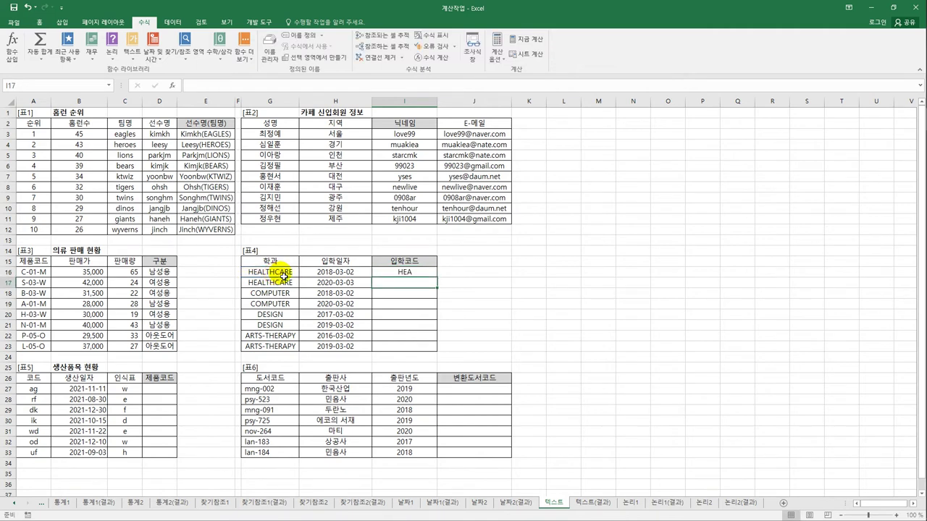
left_click(391, 269)
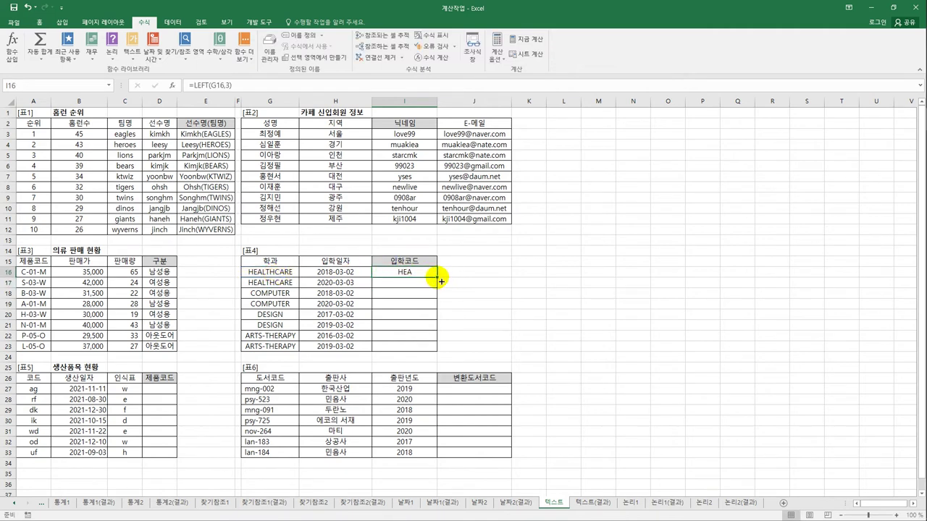
left_click_drag(438, 276, 434, 358)
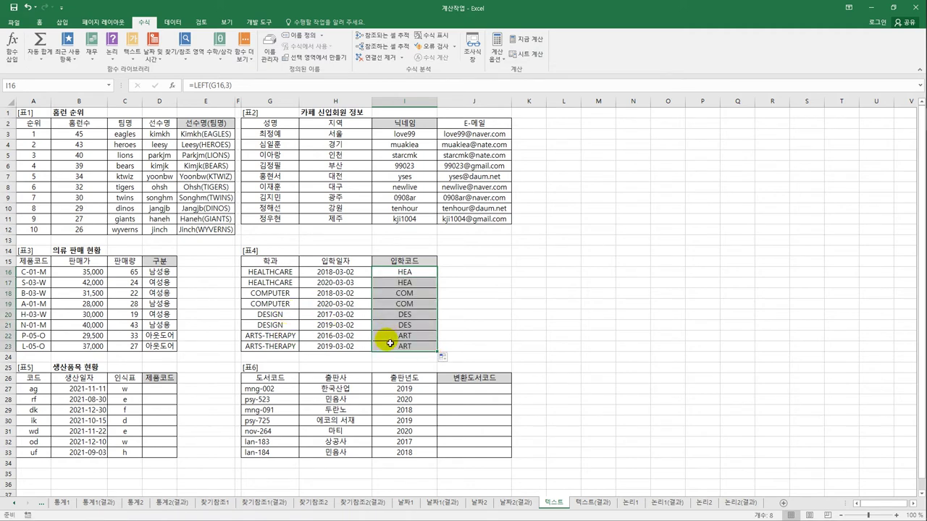
- Convert the 입학코드 letters to lowercase by changing I16 to =LOWER(LEFT(G16,3)) and fill it down to I23
left_click(403, 274)
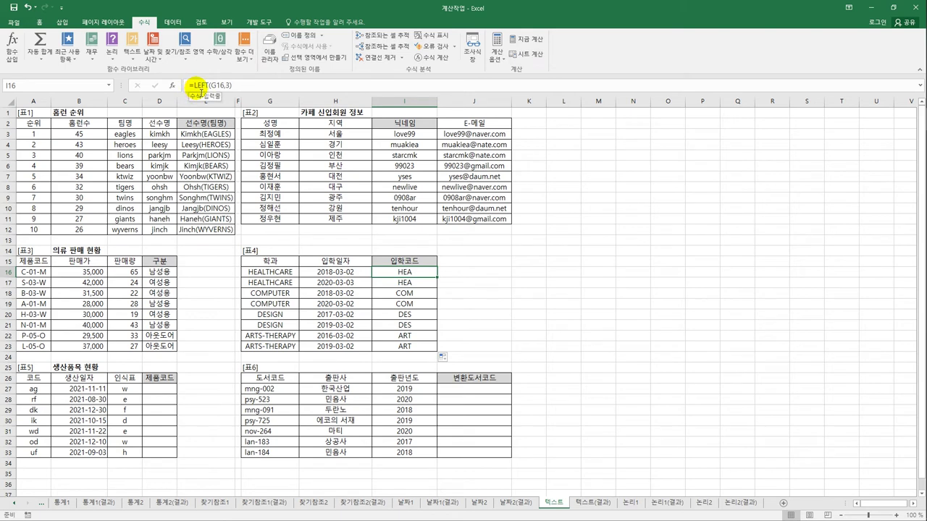
left_click(193, 85)
type("l")
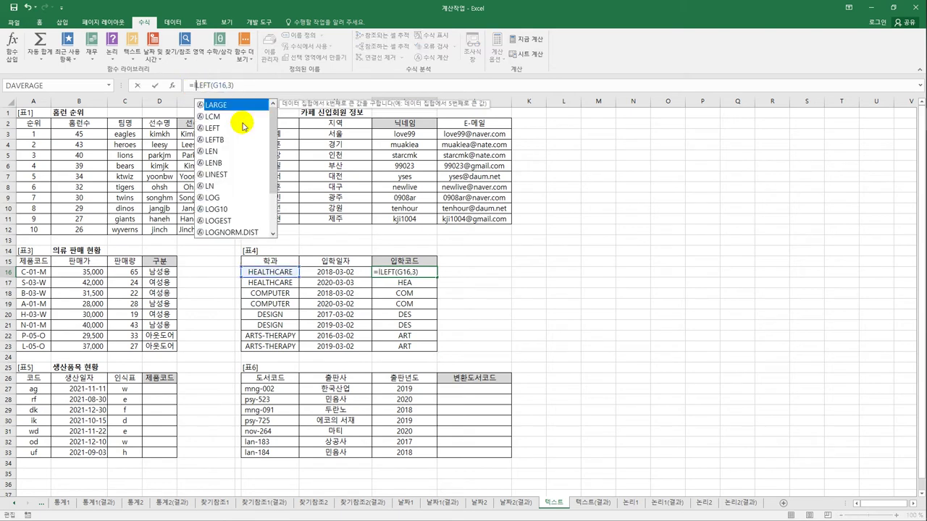
type("o")
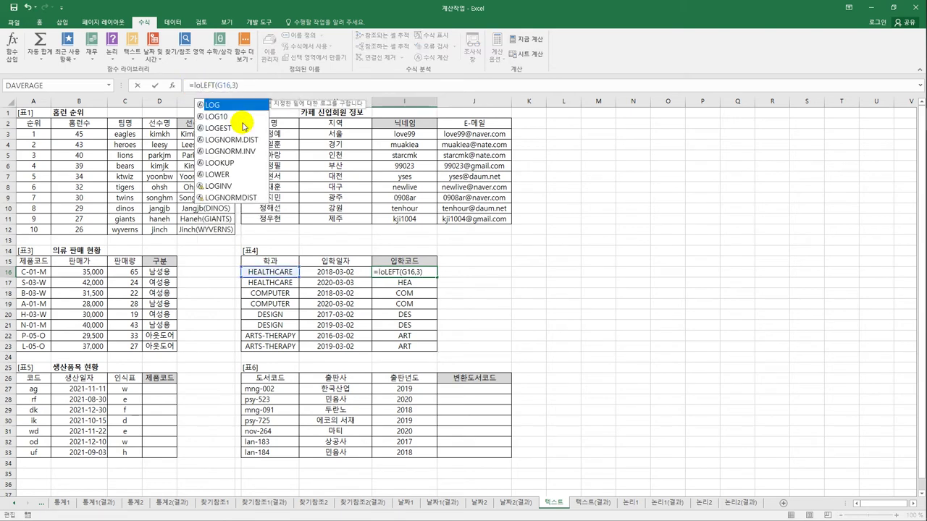
type("w")
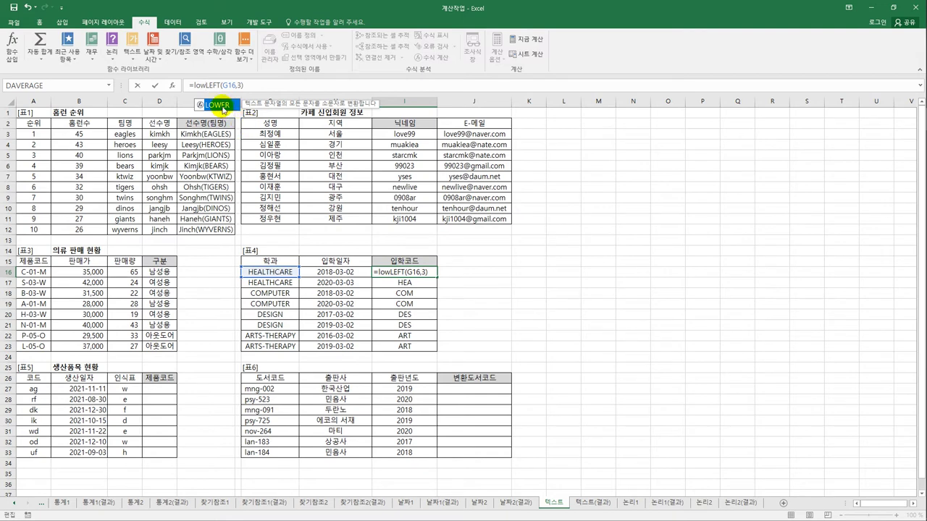
double_click(217, 105)
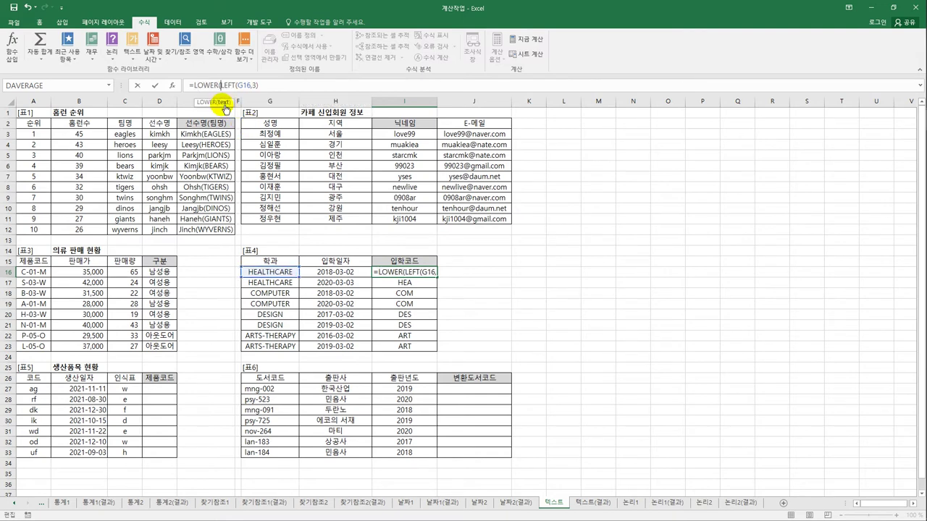
type(")")
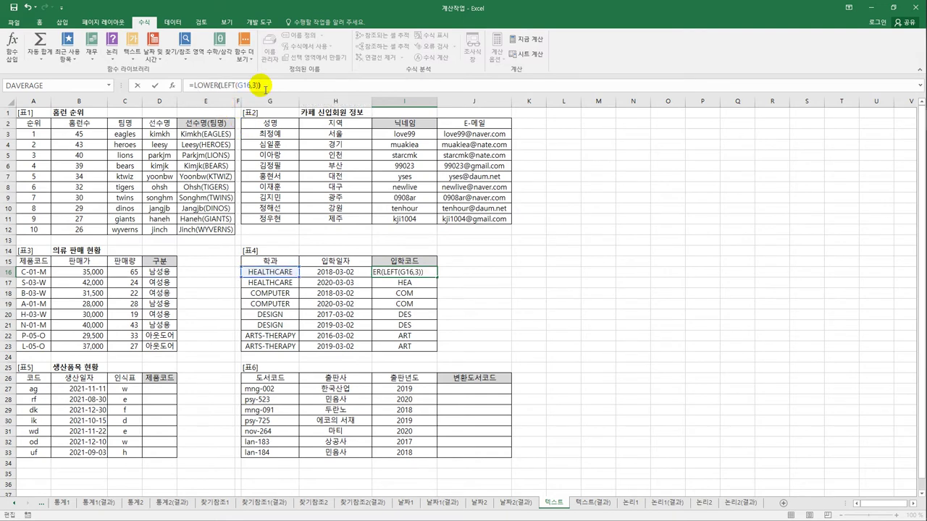
key("Return")
left_click(410, 276)
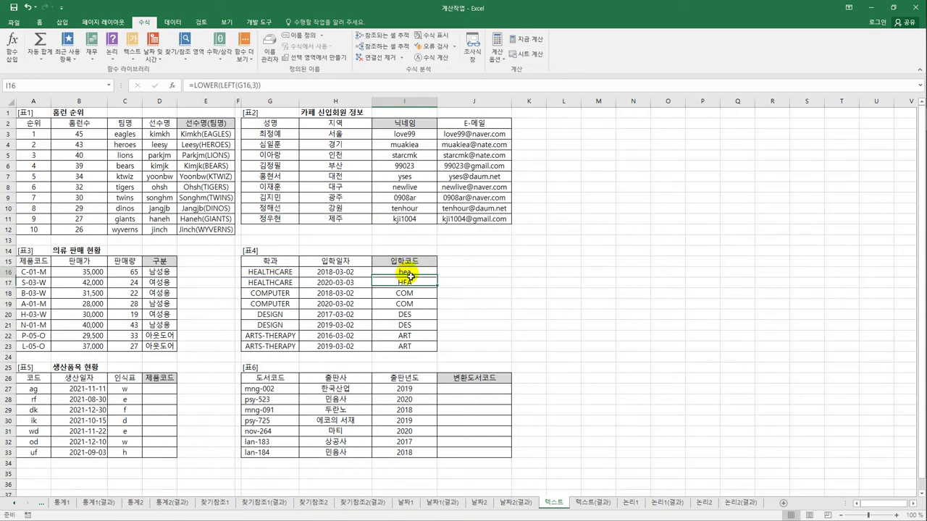
left_click_drag(437, 276, 438, 350)
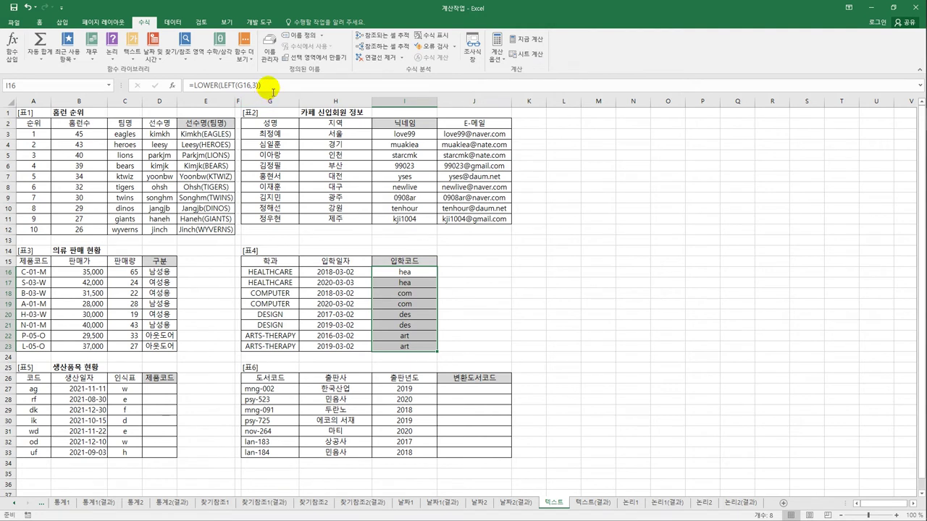
- Append the admission year to I16, giving =LOWER(LEFT(G16,3))&YEAR(H16), and fill the formula down to I23
left_click(273, 87)
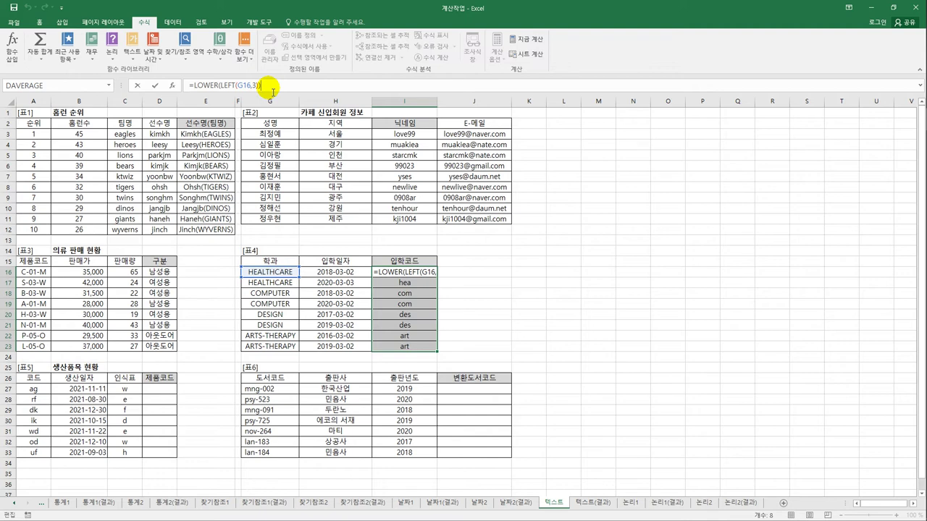
type("&y")
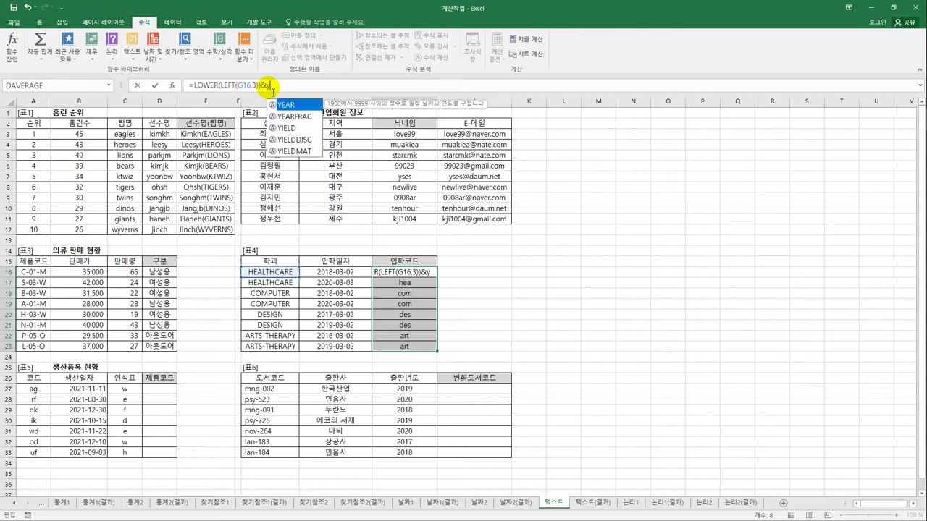
key("Tab")
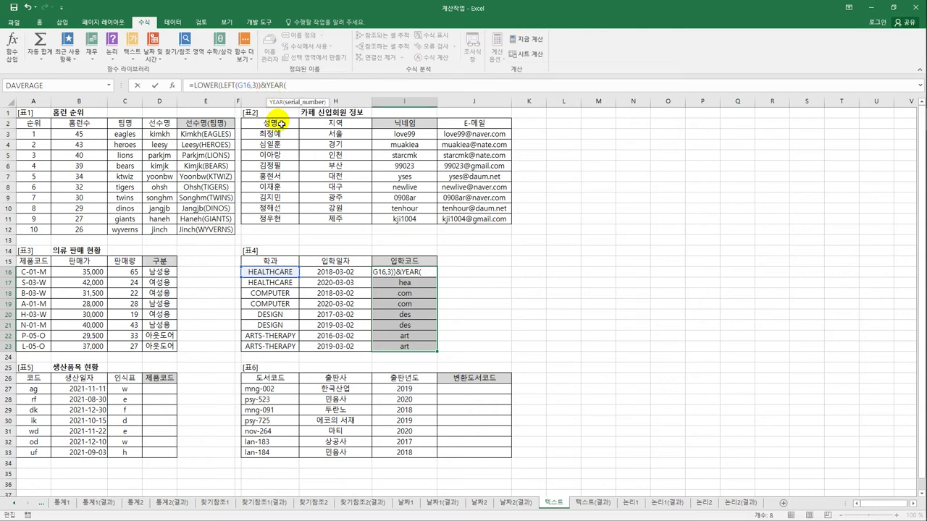
left_click(321, 273)
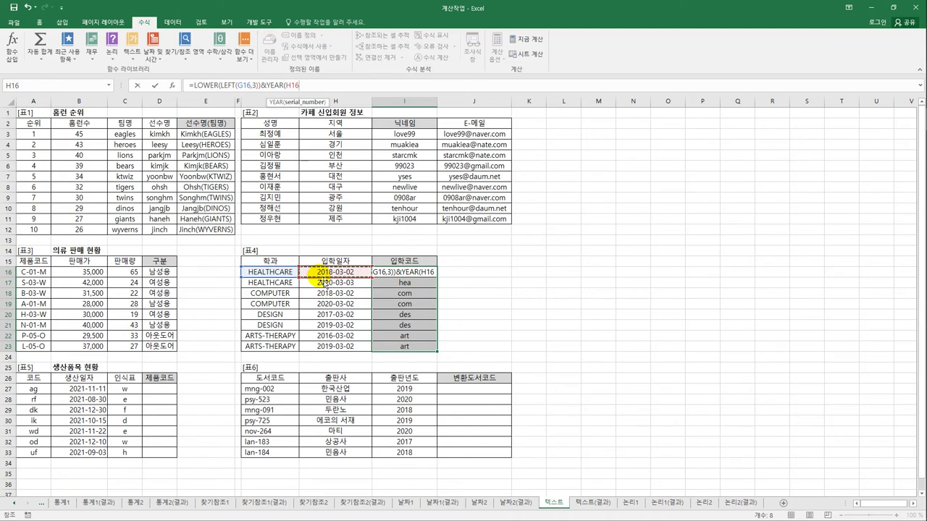
type(")")
key("Return")
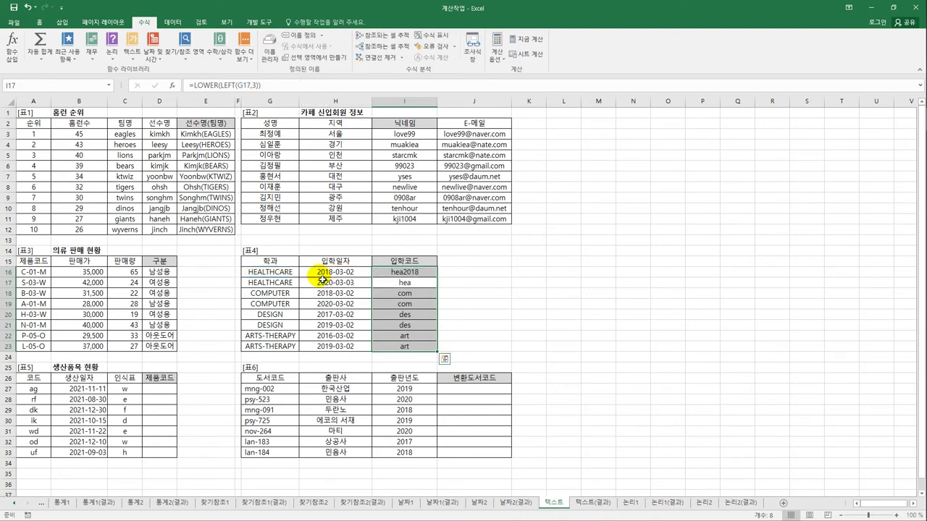
left_click(409, 274)
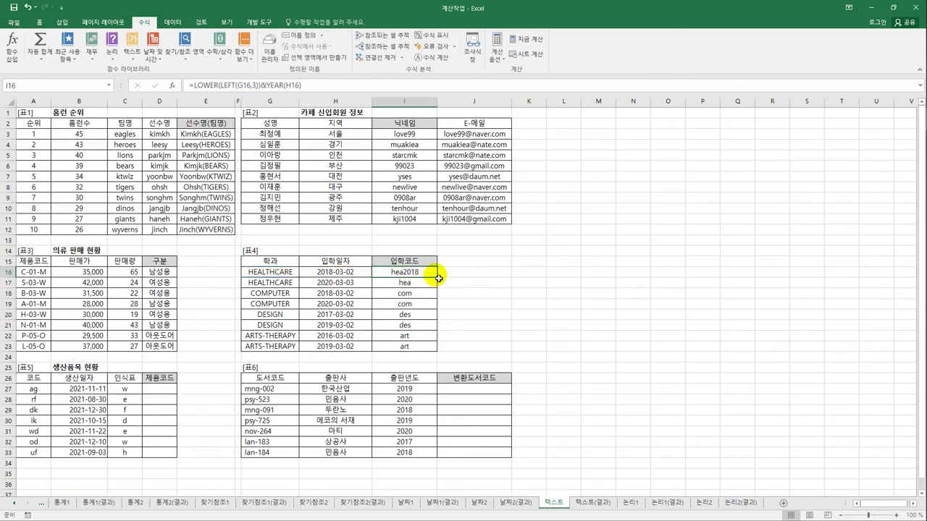
left_click_drag(437, 278, 435, 351)
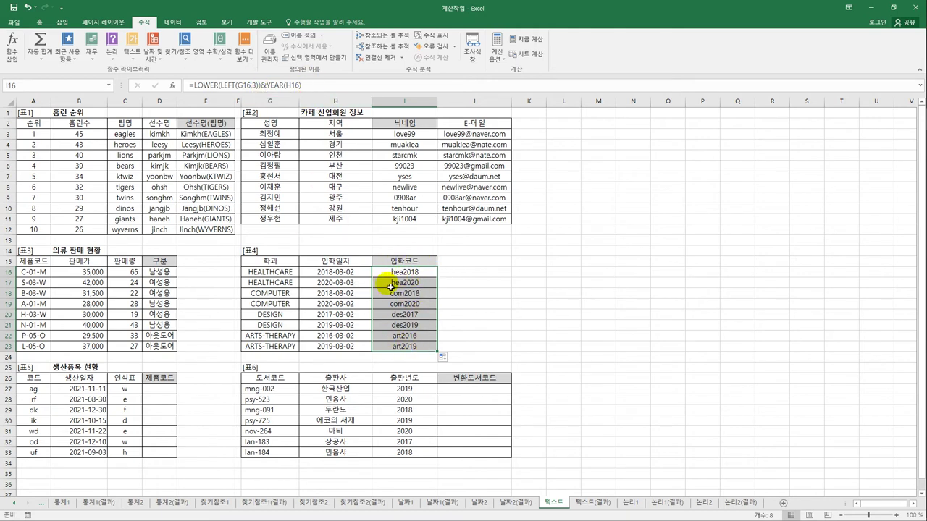
left_click(259, 85)
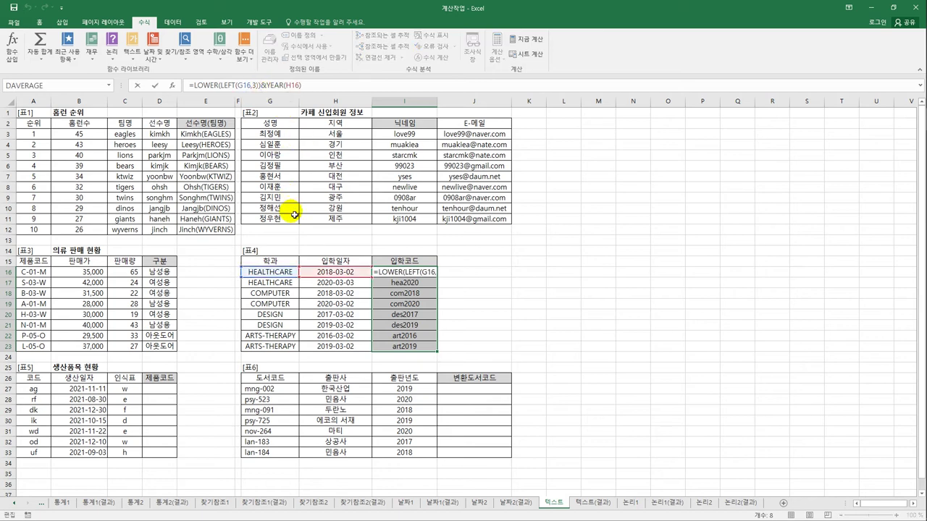
key("Return")
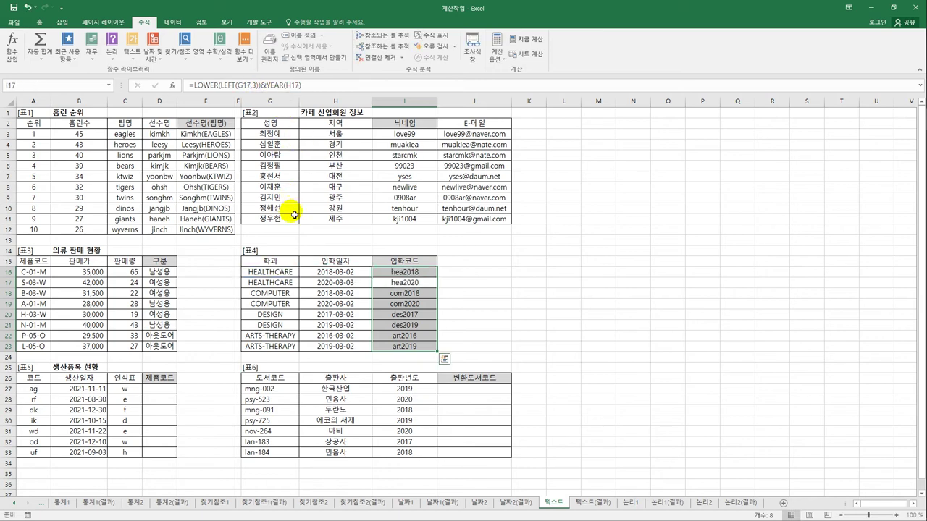
left_click(427, 273)
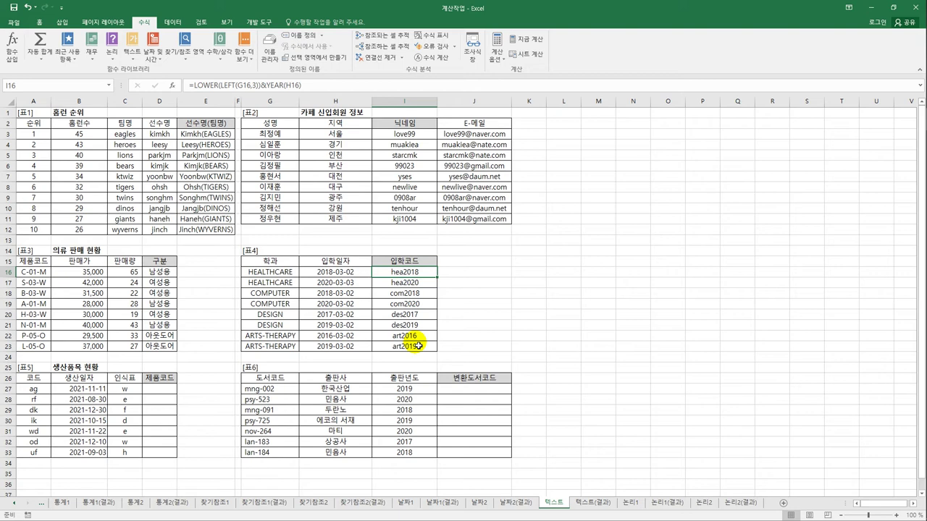
- Begin the 제품코드 formula in D27 of 표5 by joining the code, a hyphen and the production month: =A27&"-"&MONTH(B27)
left_click(163, 391)
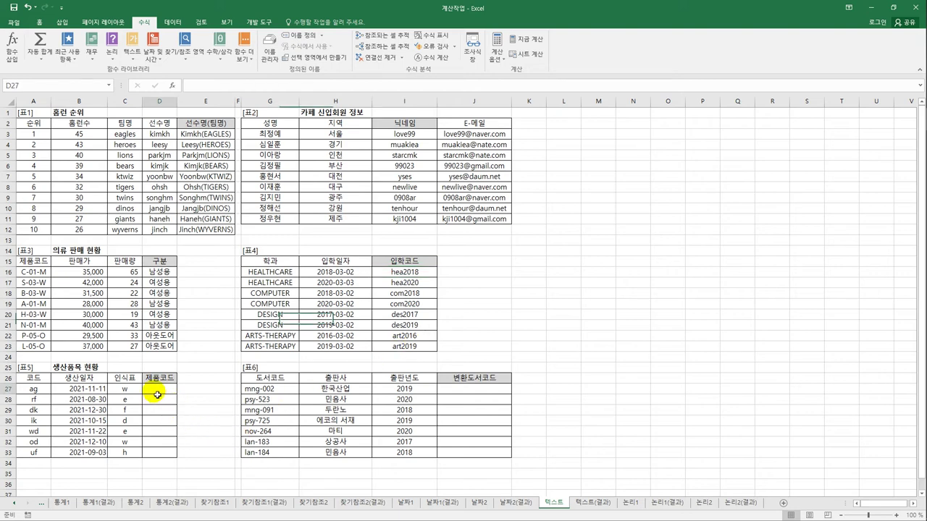
scroll(196, 391, "down", 5)
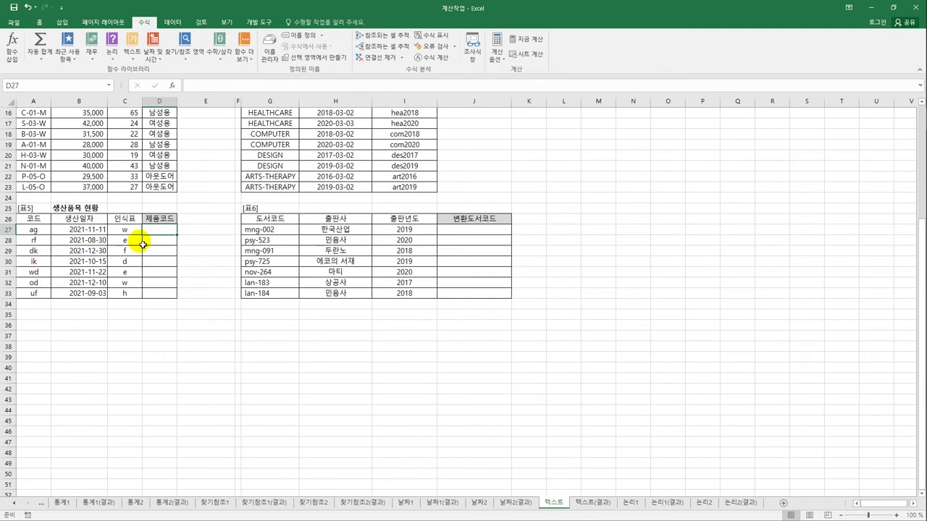
left_click_drag(160, 232, 165, 295)
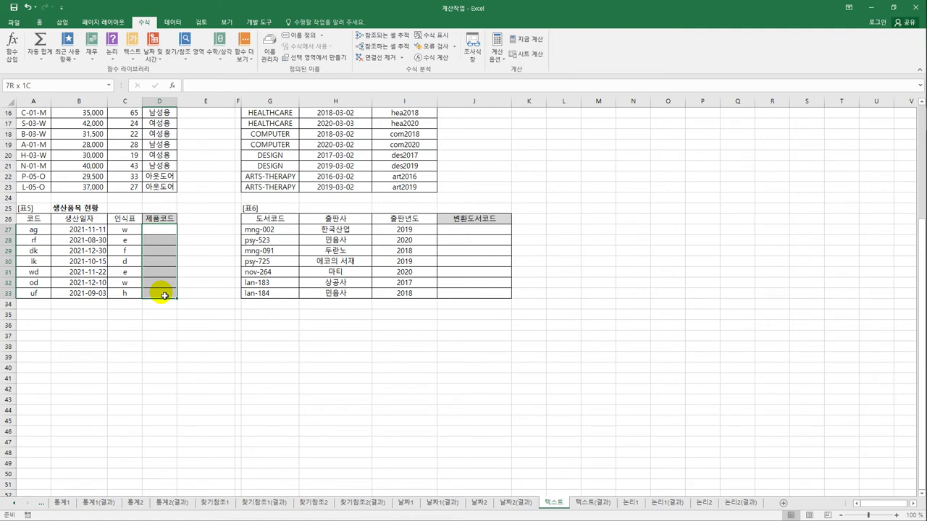
left_click_drag(164, 295, 164, 296)
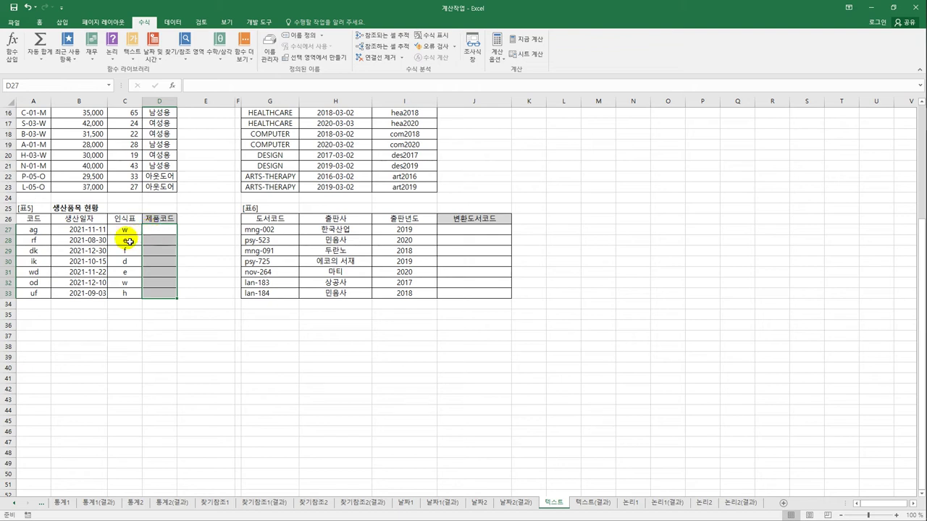
left_click(42, 233)
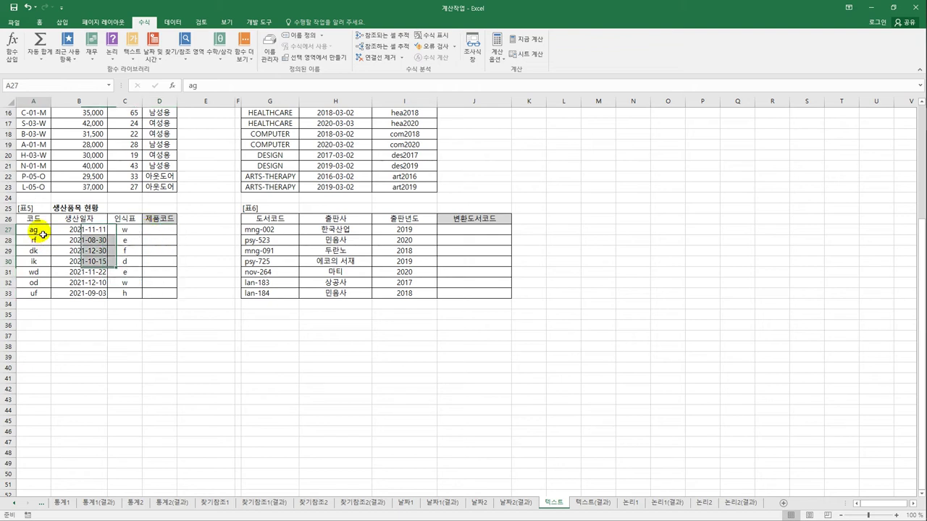
left_click(124, 231)
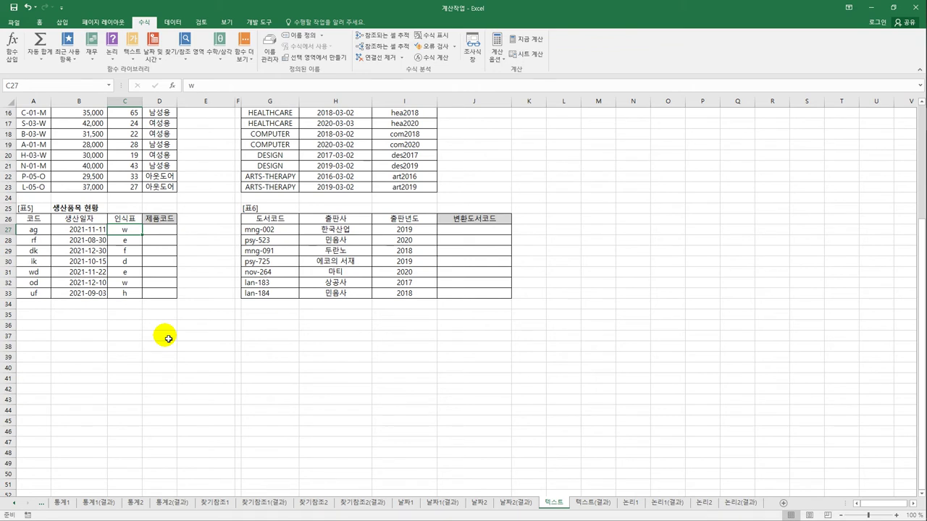
left_click(160, 232)
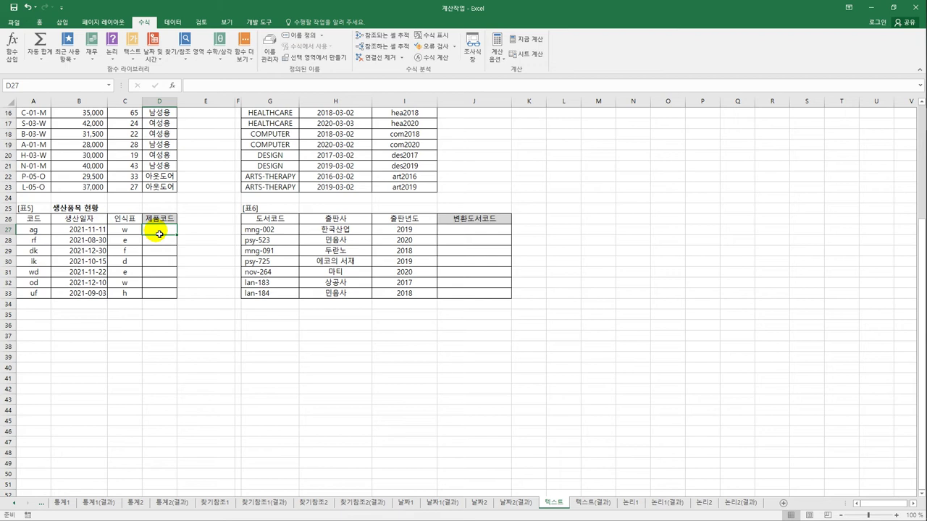
type("=")
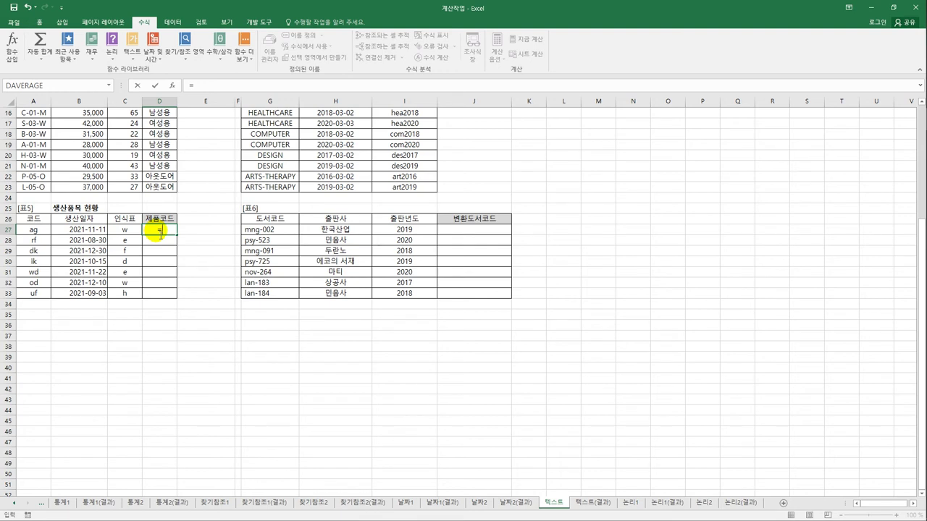
left_click(44, 234)
type("&")
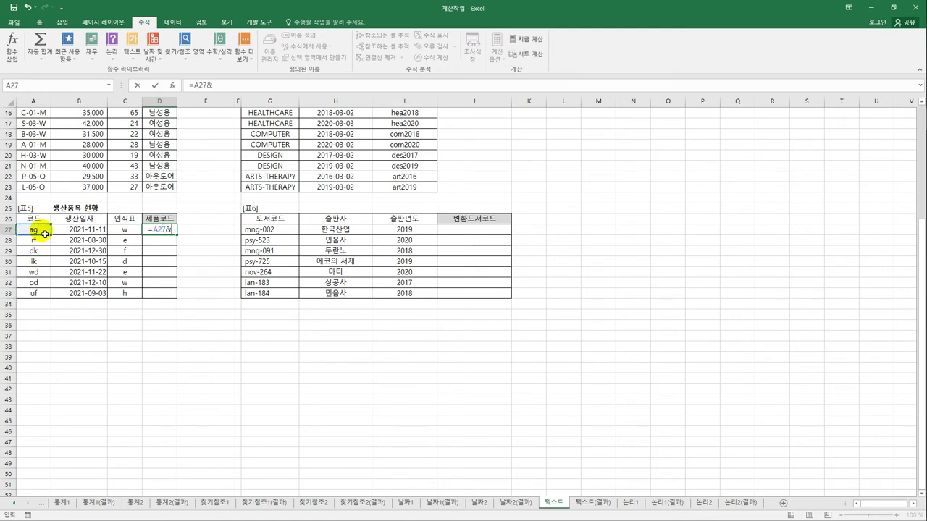
type("\"-\"&mo")
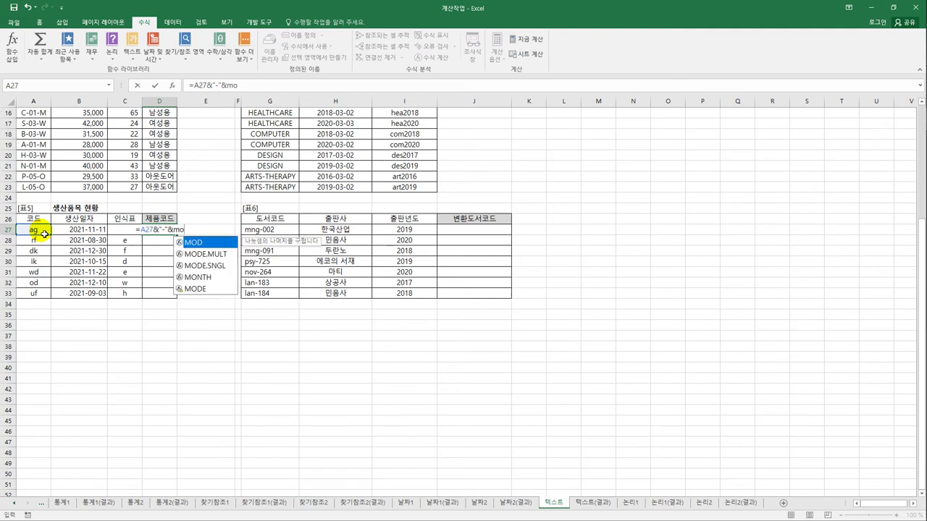
double_click(197, 277)
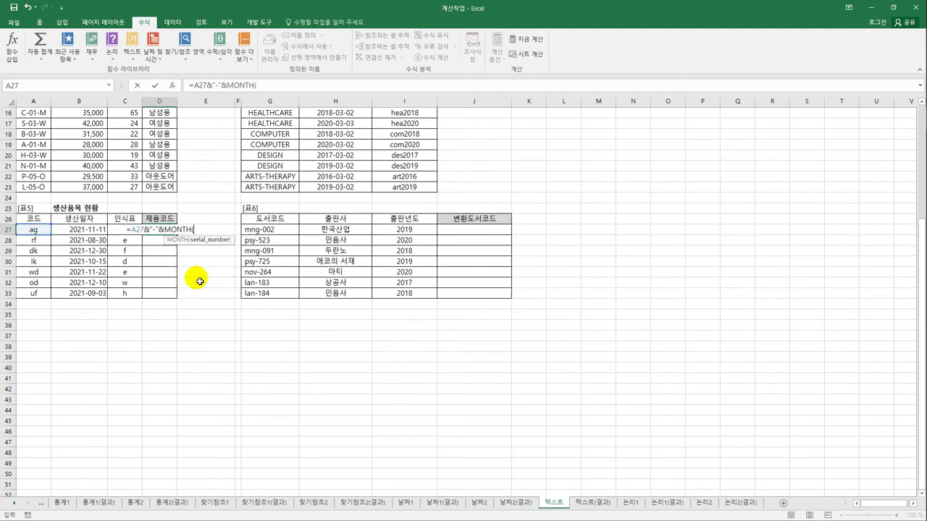
left_click(96, 232)
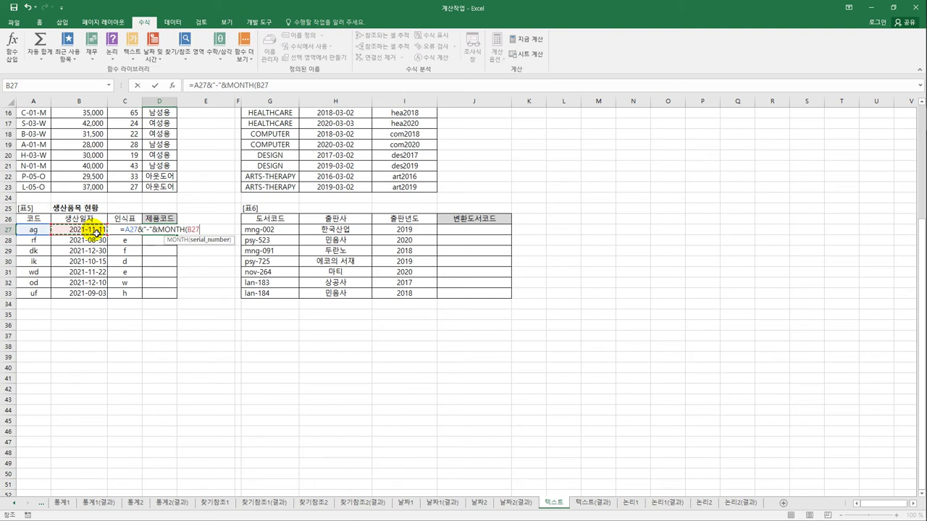
type(")")
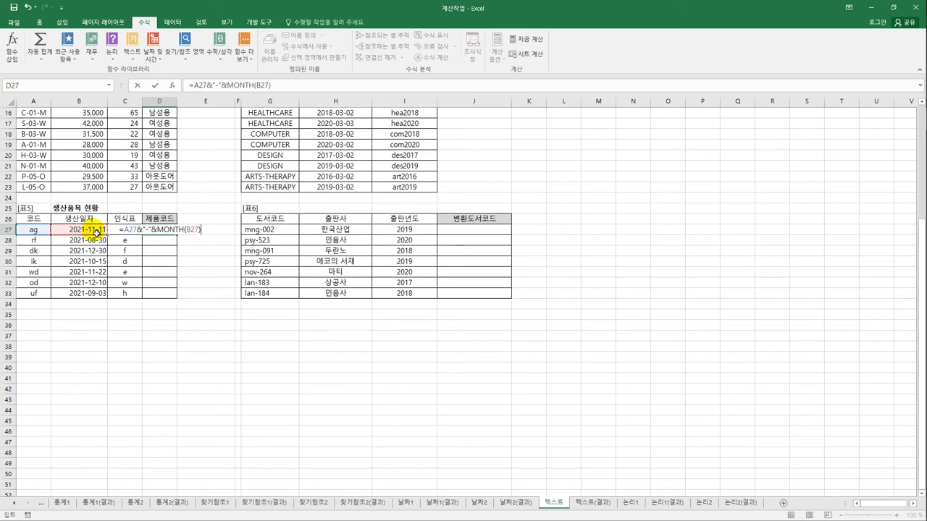
- Append a hyphen and the 인식표 value to the D27 formula with &"-"&C27, and fill it down to D33
type("&")
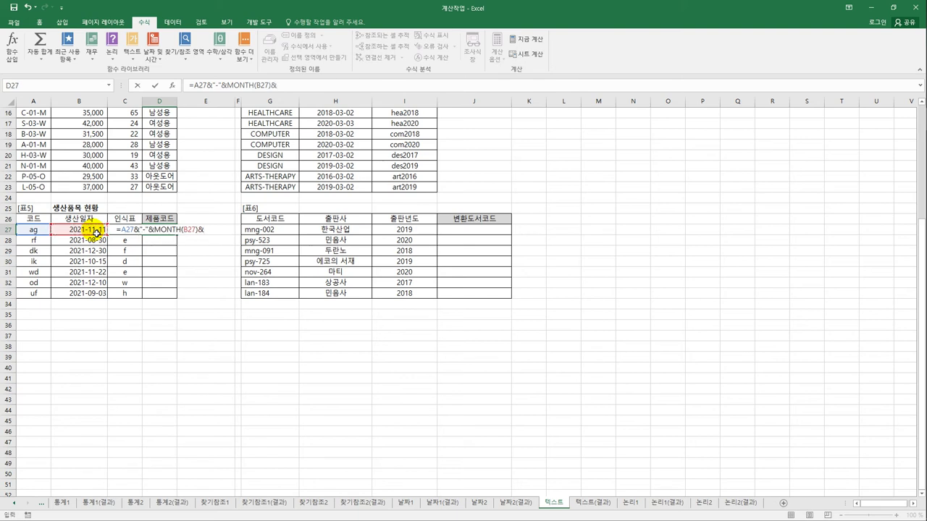
type("\"-\"")
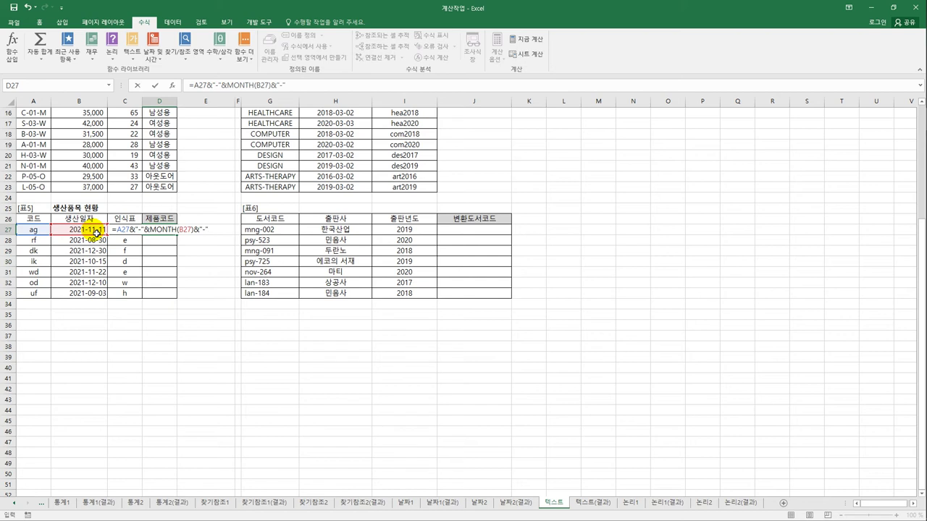
type("&")
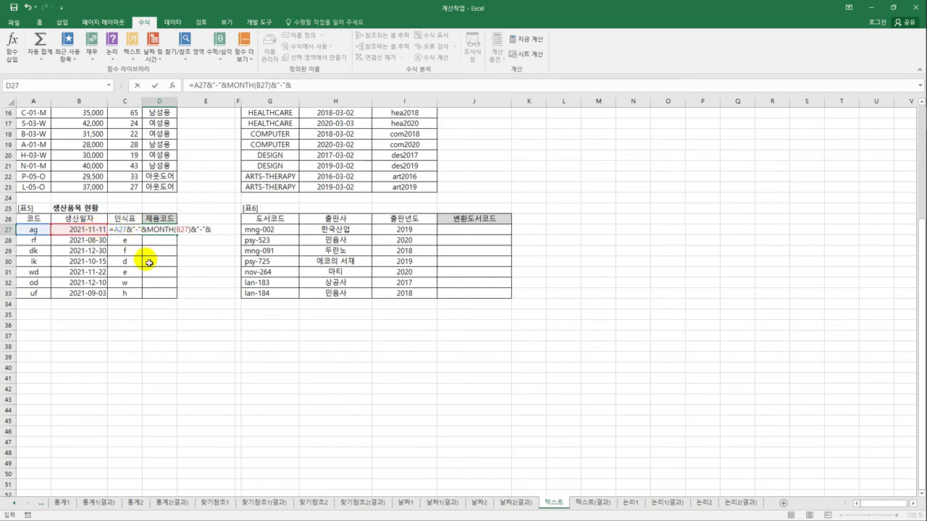
key("Left")
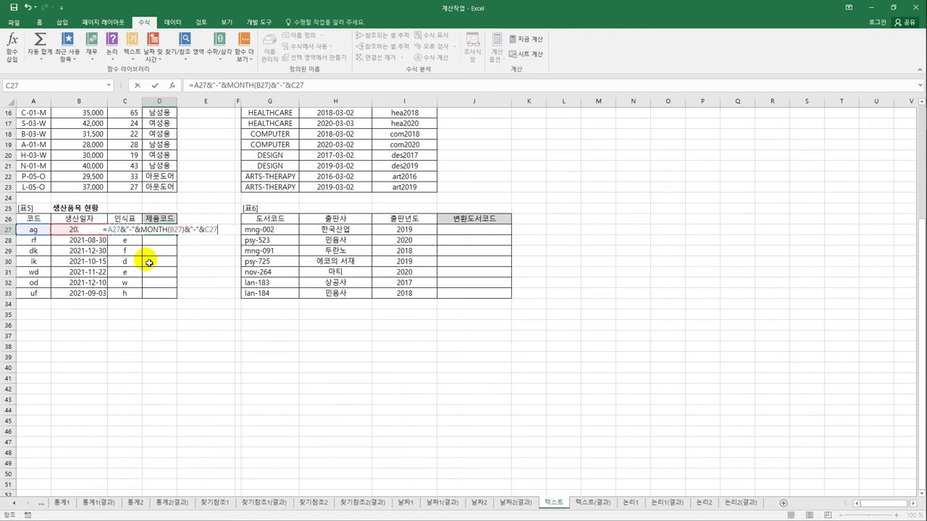
key("Return")
key("Up")
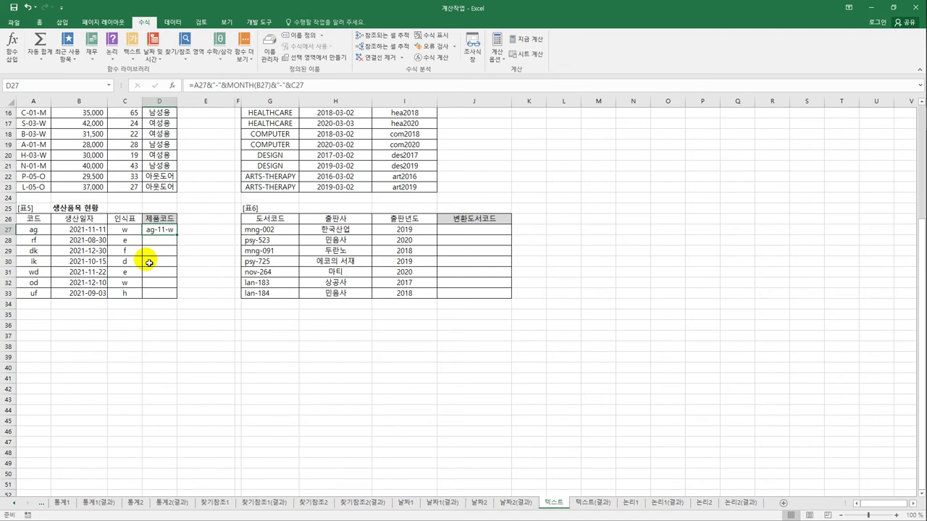
left_click_drag(177, 235, 182, 301)
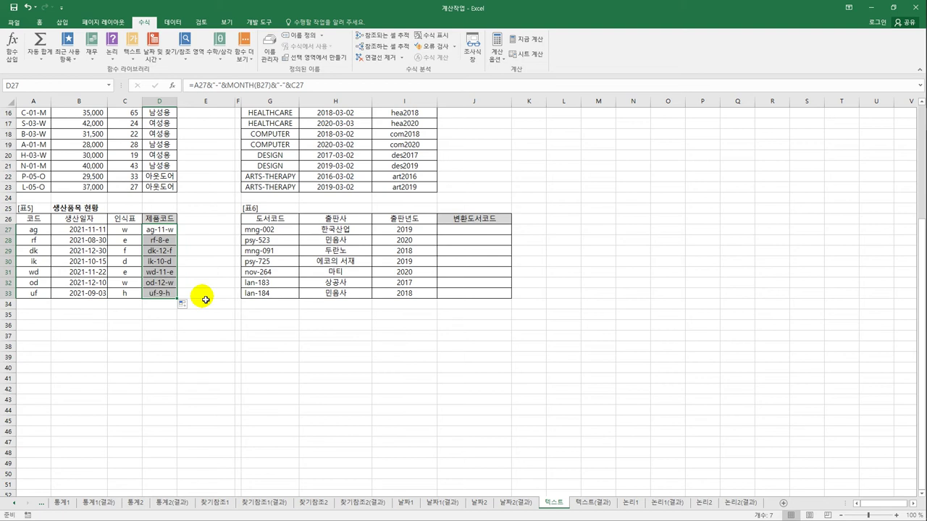
- Convert the product codes to uppercase by changing D27 to =UPPER(A27&"-"&MONTH(B27)&"-"&C27) and fill it down to D33
left_click(174, 230)
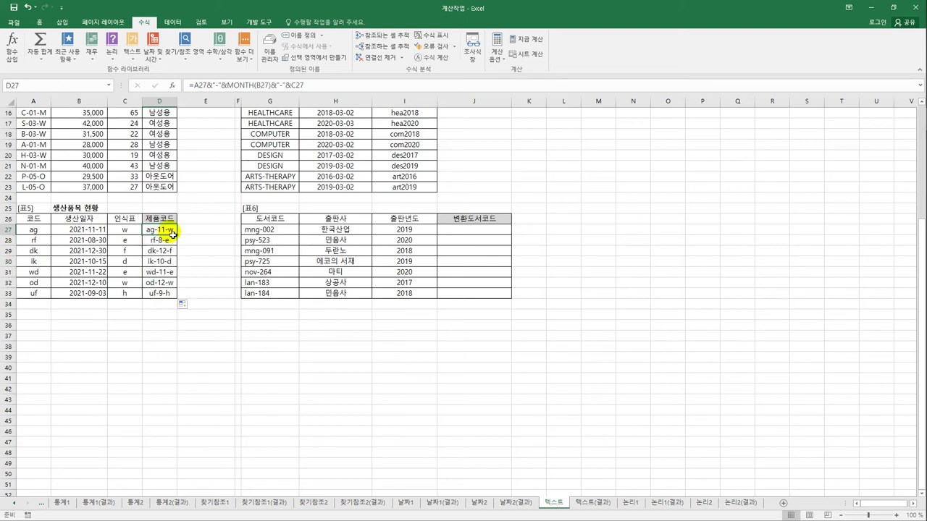
left_click(190, 85)
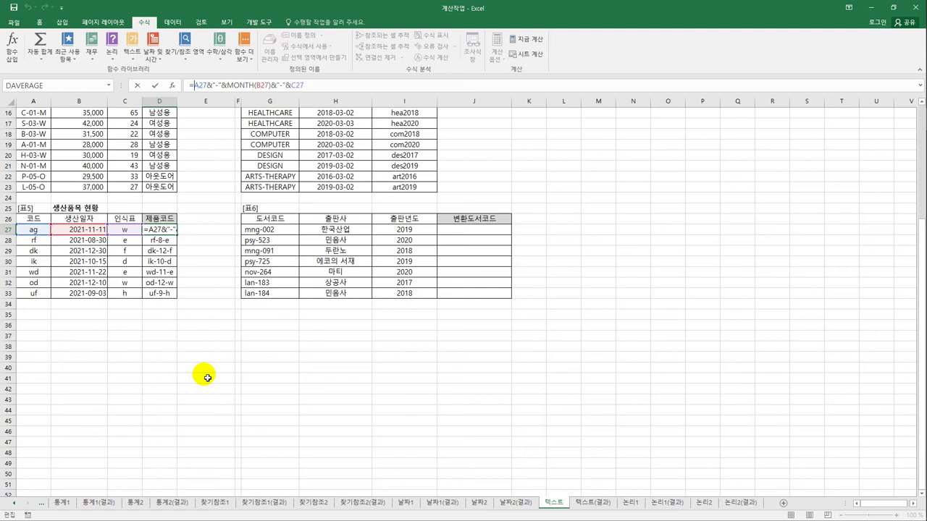
type("up")
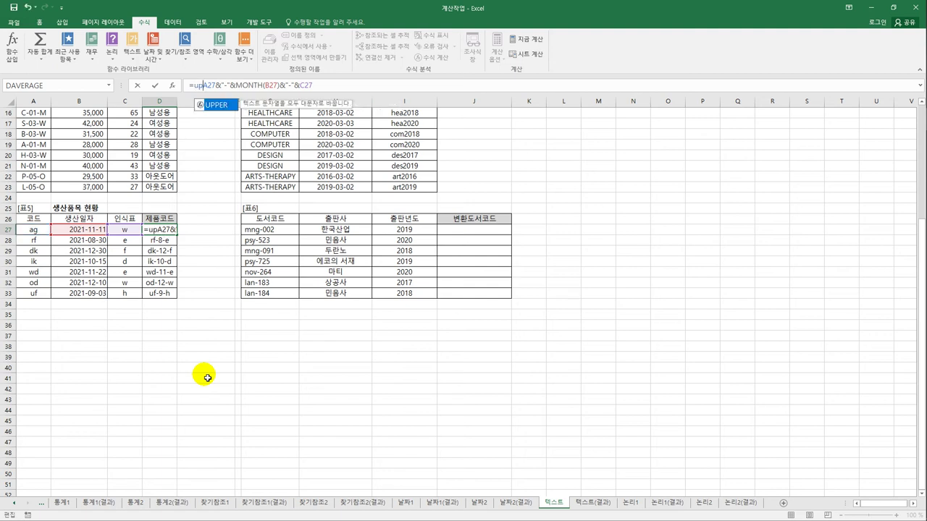
double_click(212, 105)
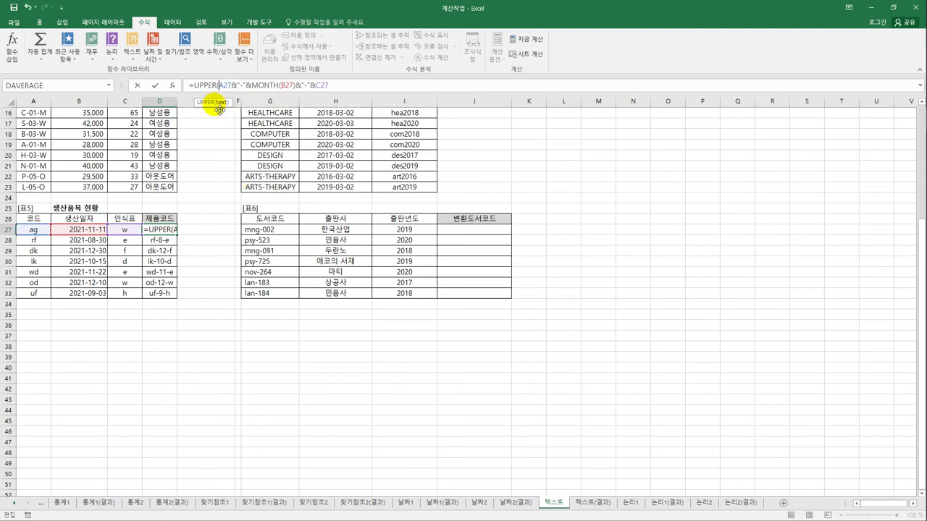
left_click(335, 87)
key("Return")
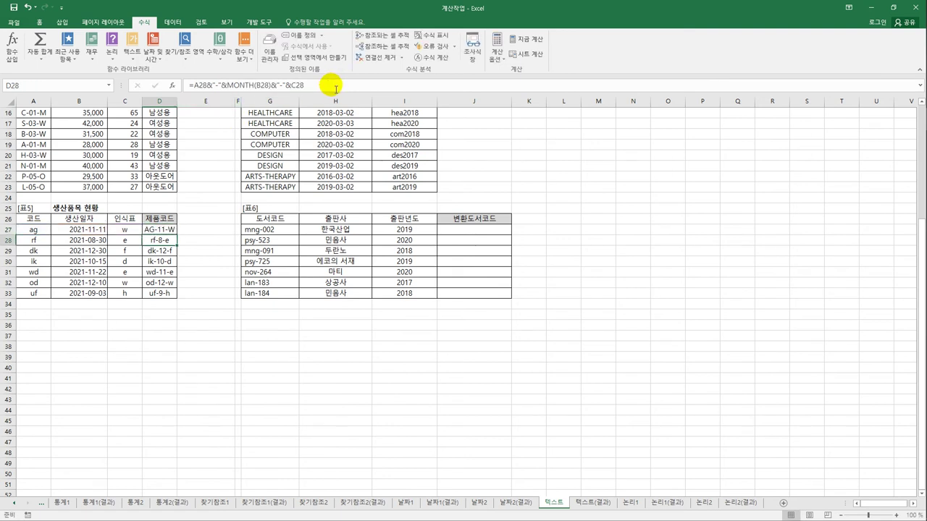
left_click(171, 233)
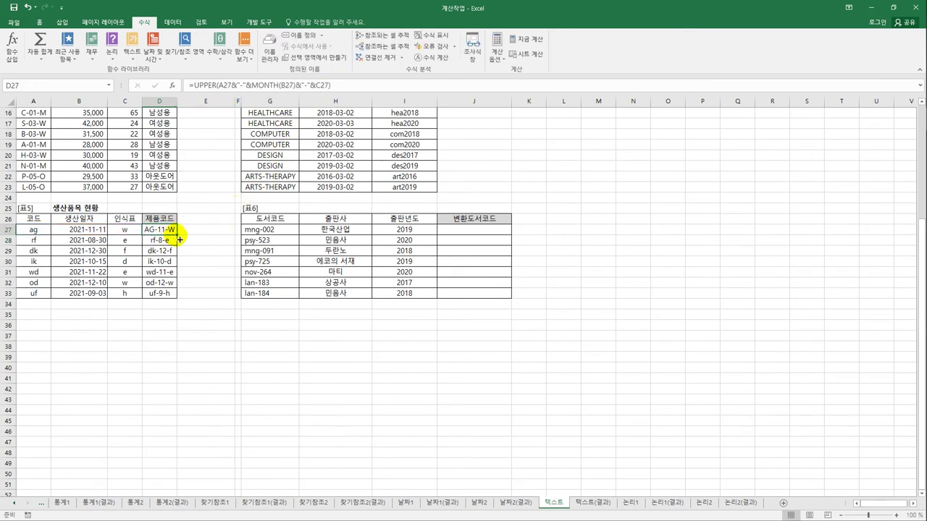
left_click_drag(176, 235, 179, 298)
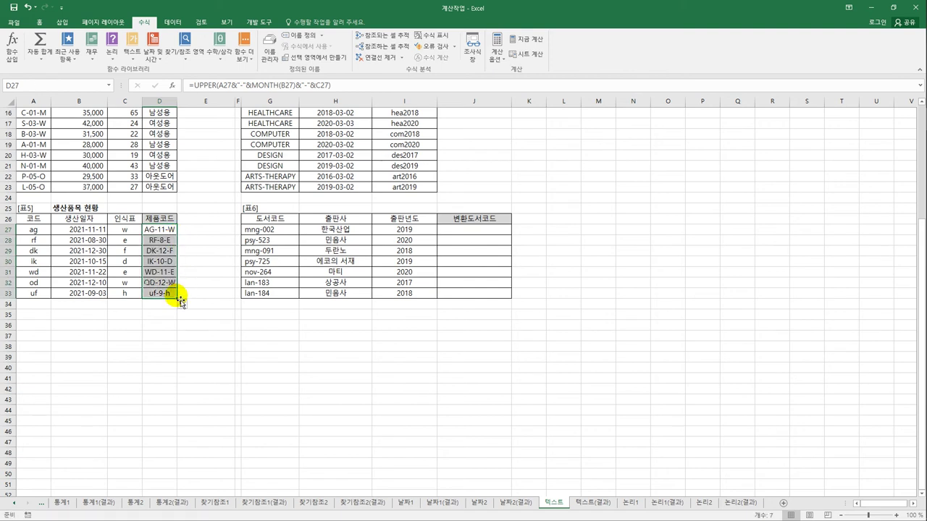
left_click(166, 295)
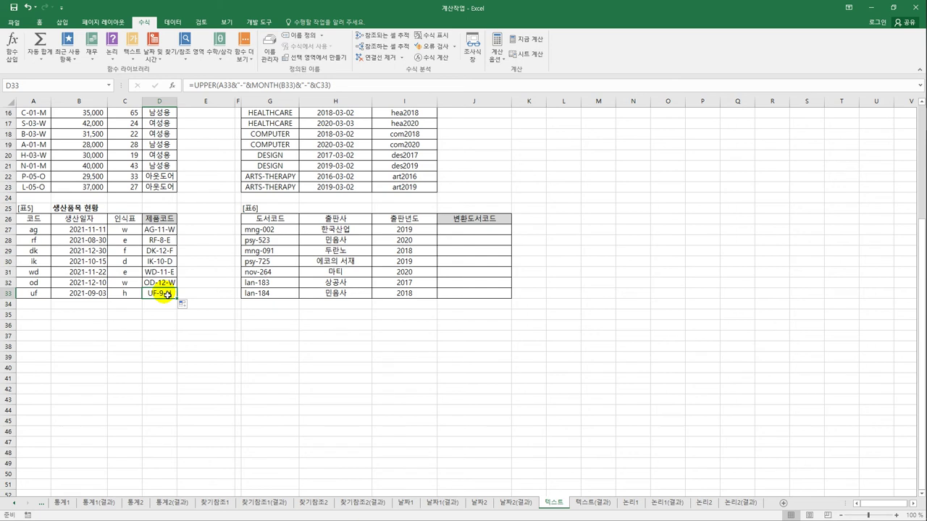
- Examine the 도서코드 text in G27 of 표6 character by character for extra spaces
left_click(273, 231)
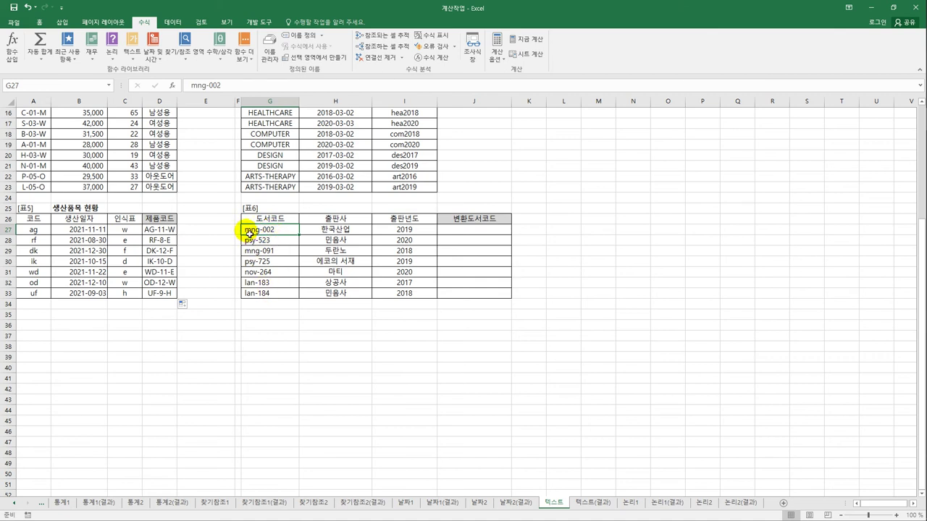
double_click(247, 232)
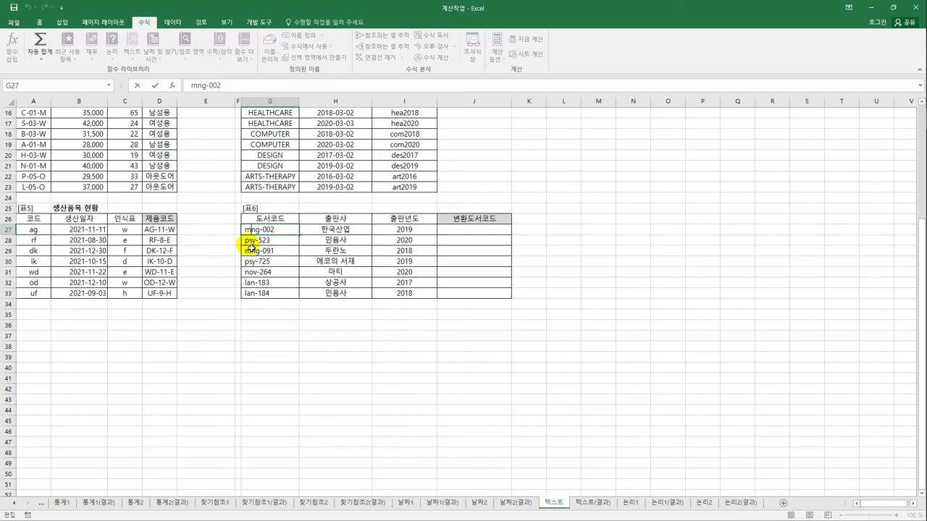
key("Right")
key("Right")
key("Right")
key("Right")
key("Right")
key("Right")
key("Right")
key("Return")
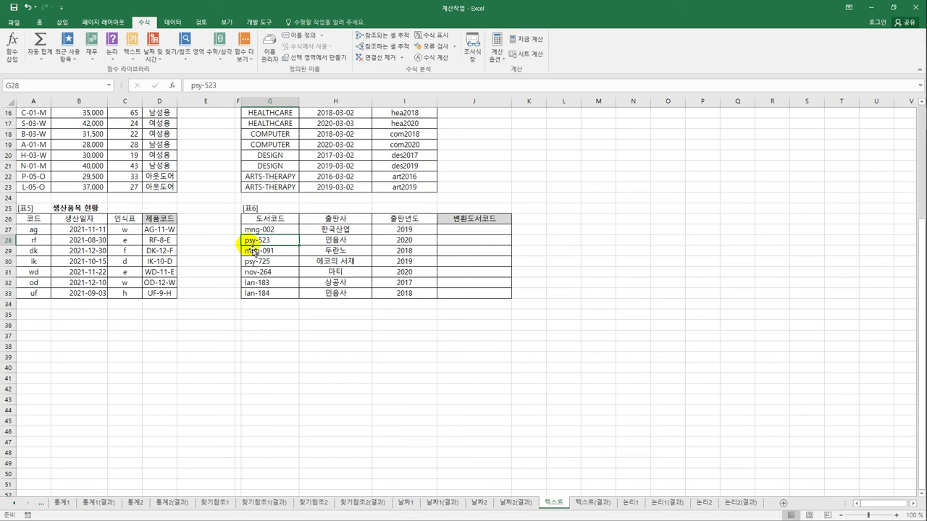
- Strip extra spaces from the book codes in 표6 by entering =TRIM(G27) in J27 and filling it down to J33
left_click(472, 230)
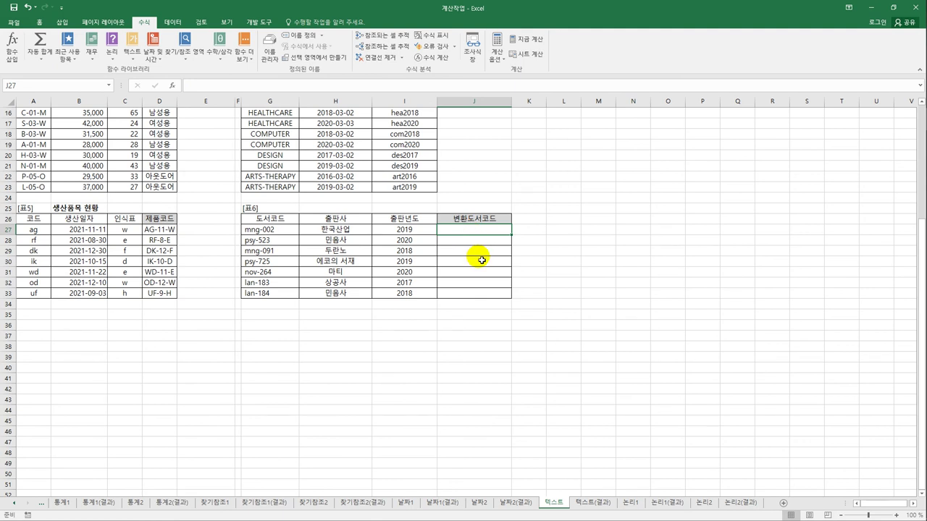
type("=")
key("Escape")
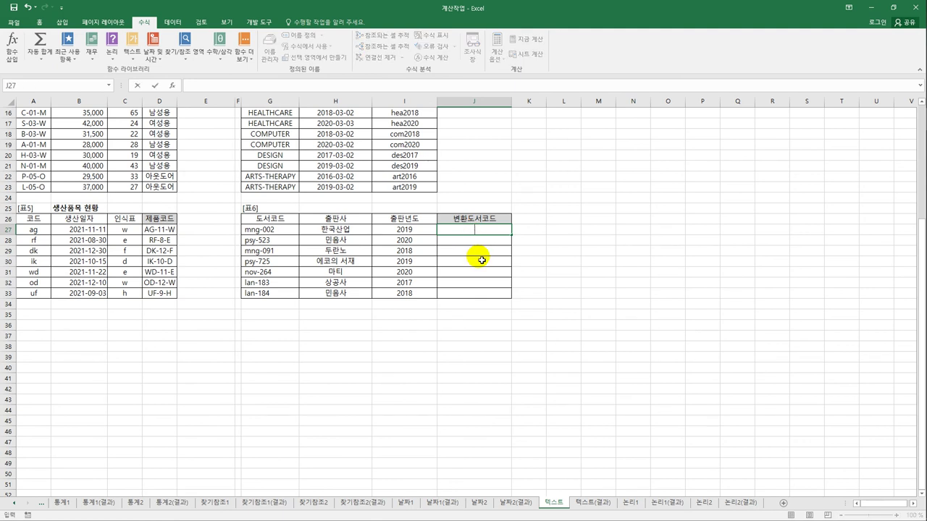
type("=t")
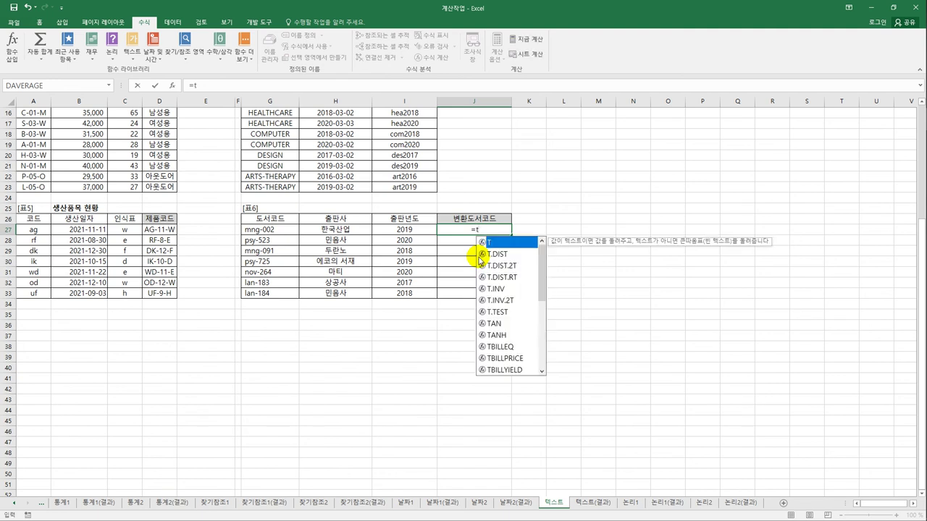
type("r")
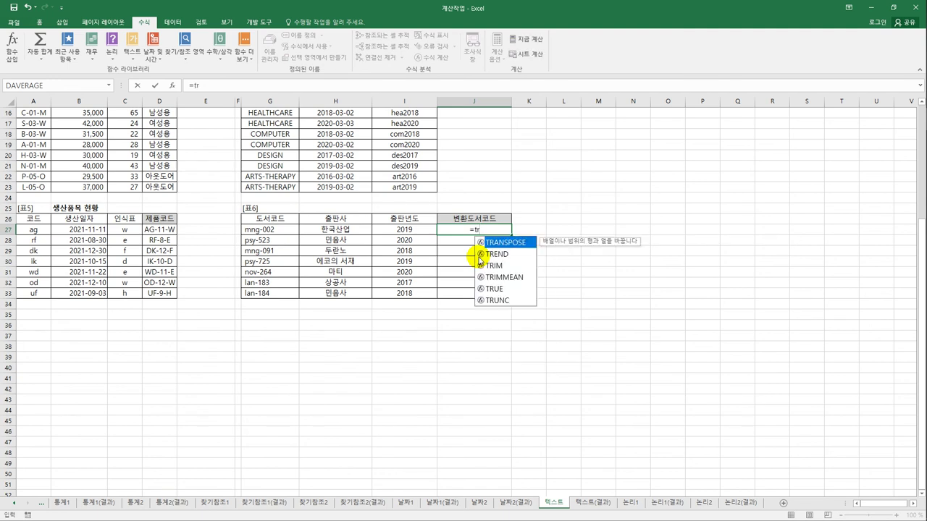
left_click(490, 268)
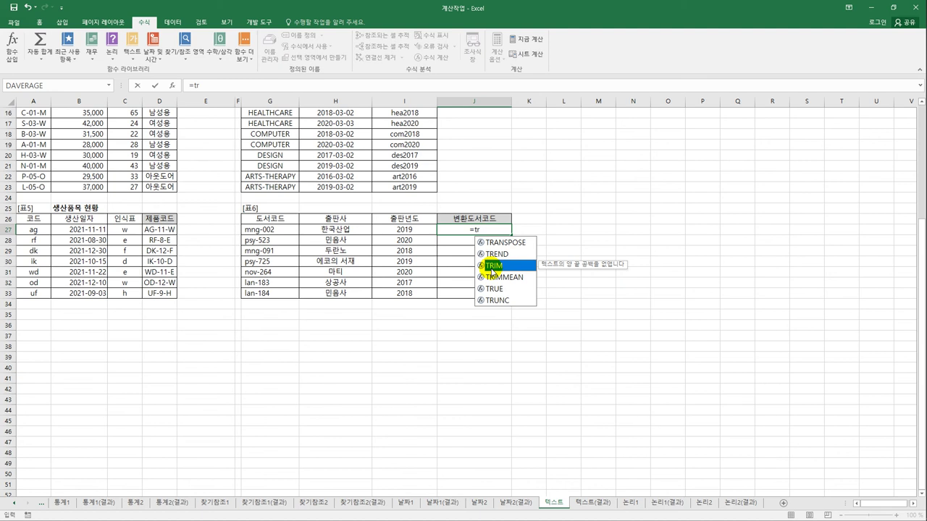
double_click(492, 267)
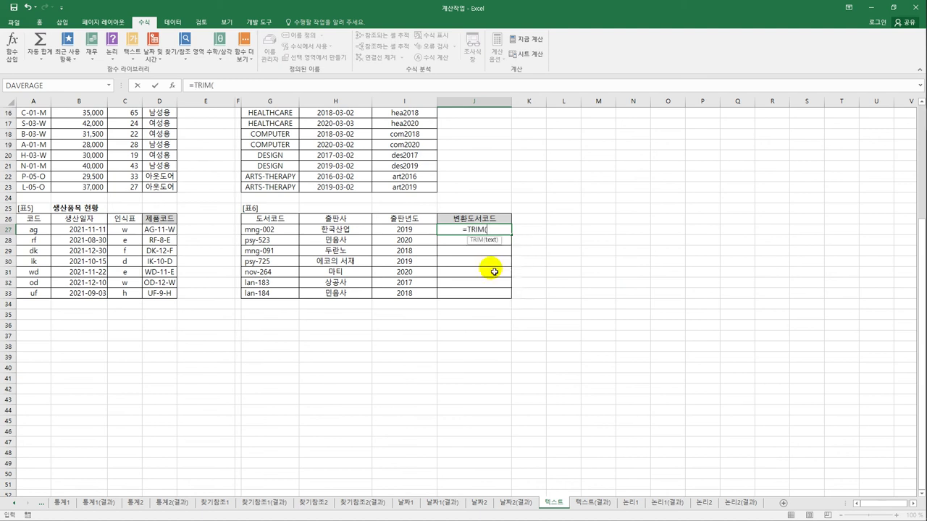
left_click(270, 230)
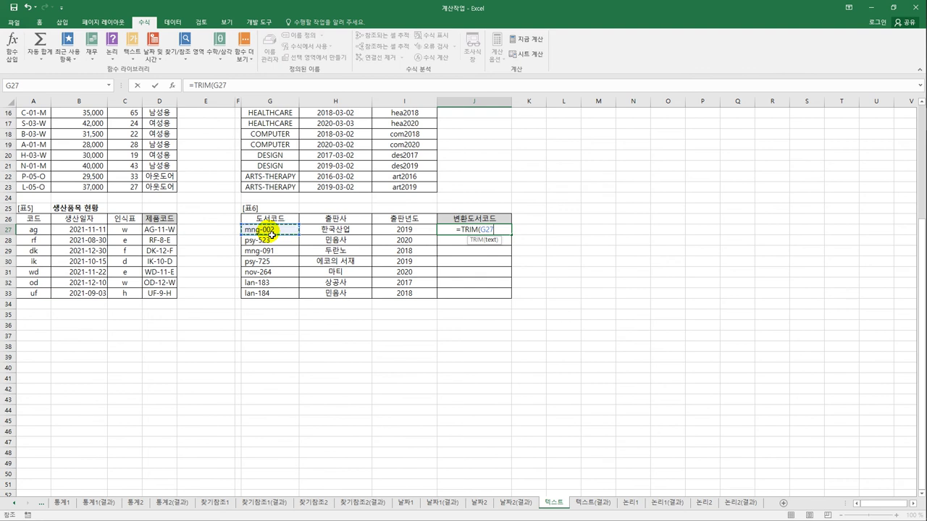
key("Return")
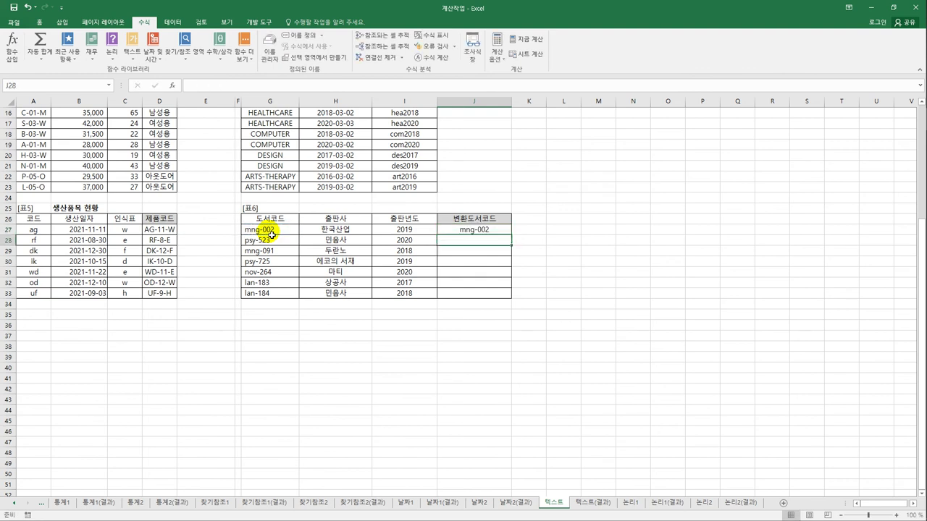
key("Up")
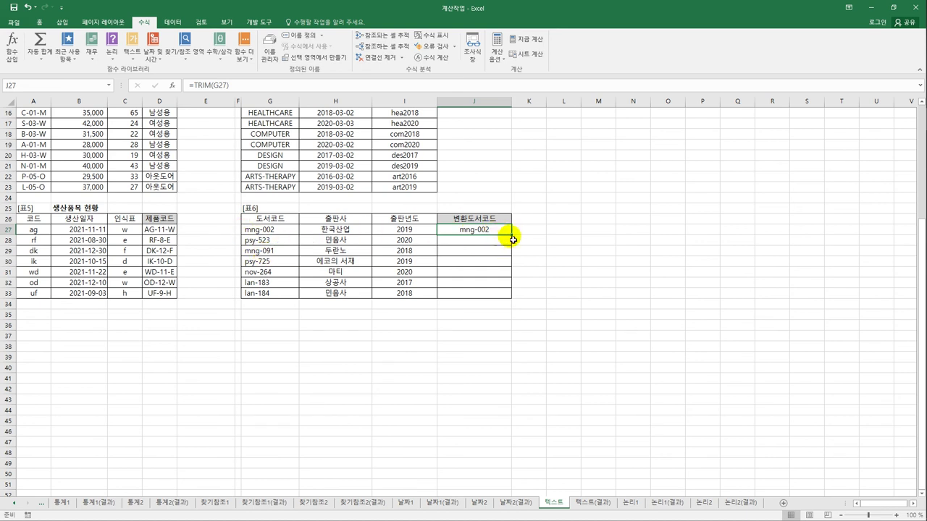
left_click_drag(512, 237, 506, 299)
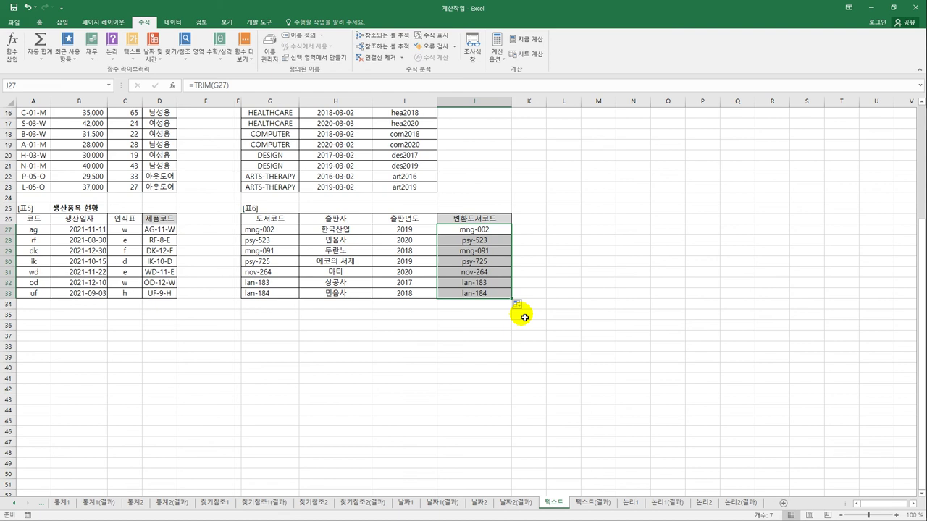
- Convert the trimmed book codes to uppercase by changing J27 to =UPPER(TRIM(G27)) and fill it down to J33
left_click(471, 231)
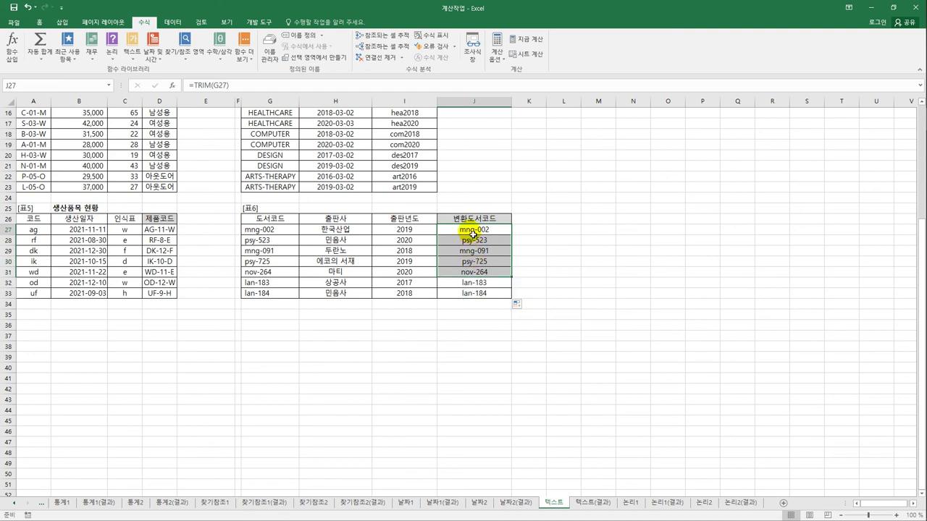
left_click(192, 85)
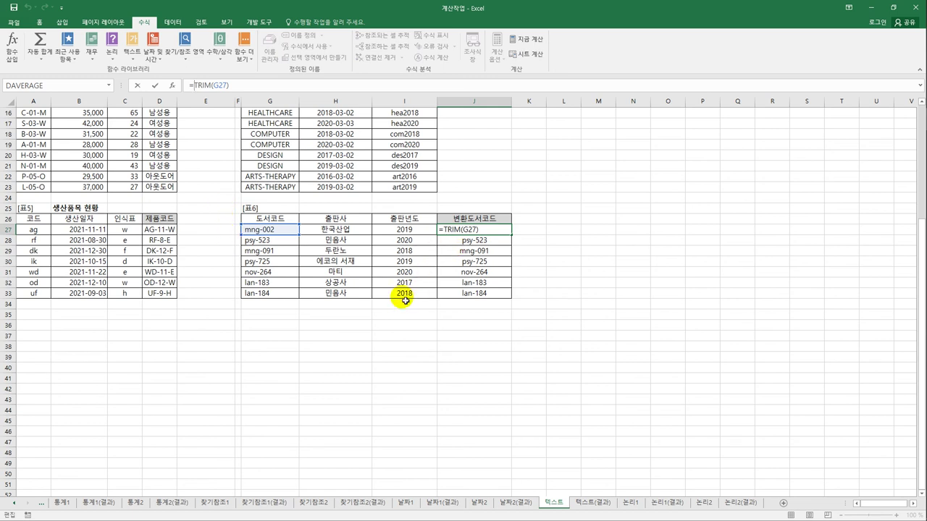
type("u")
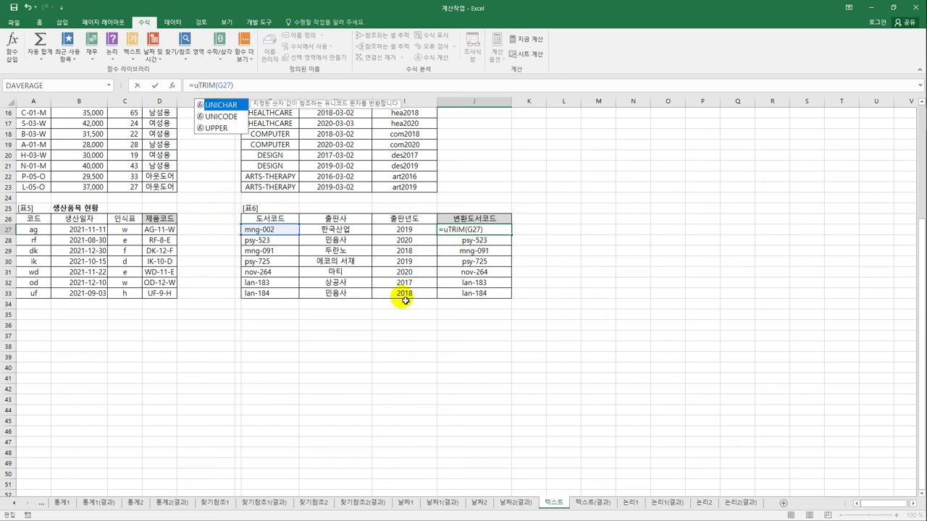
double_click(230, 128)
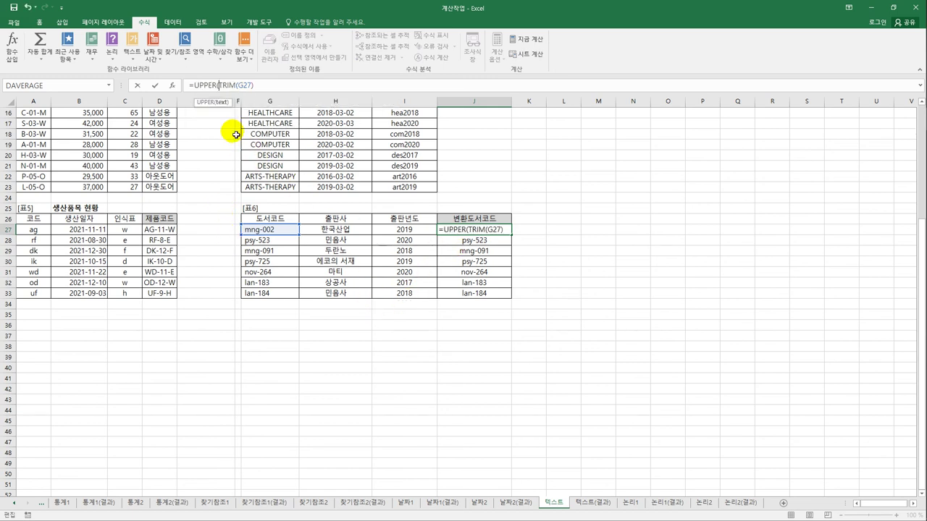
left_click(259, 83)
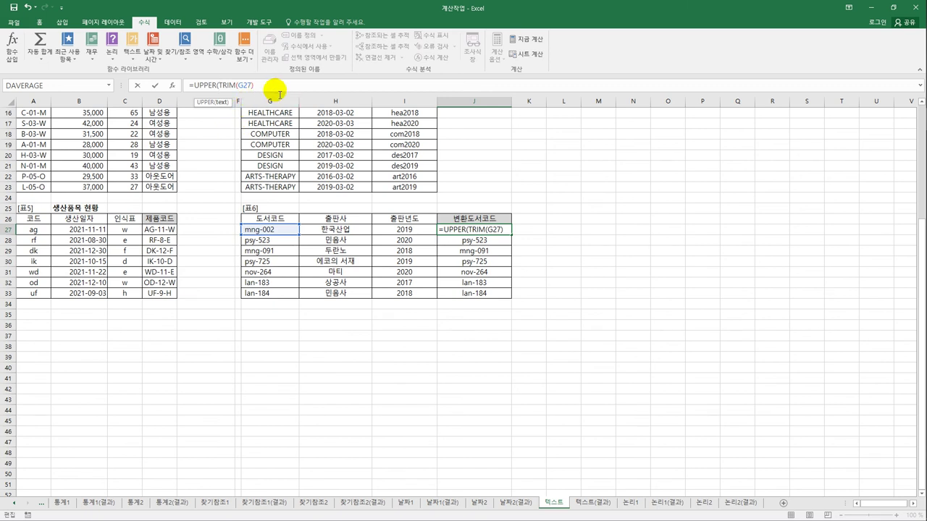
type(")")
key("Return")
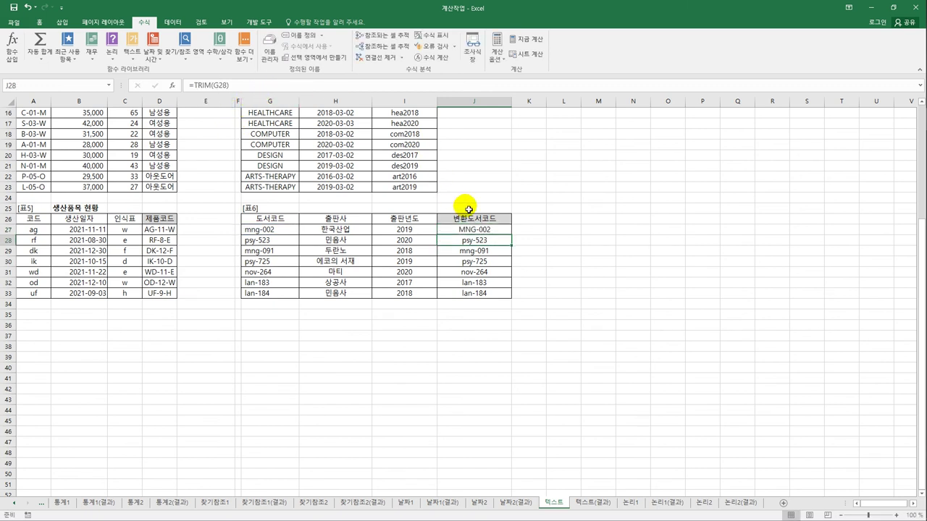
left_click(494, 229)
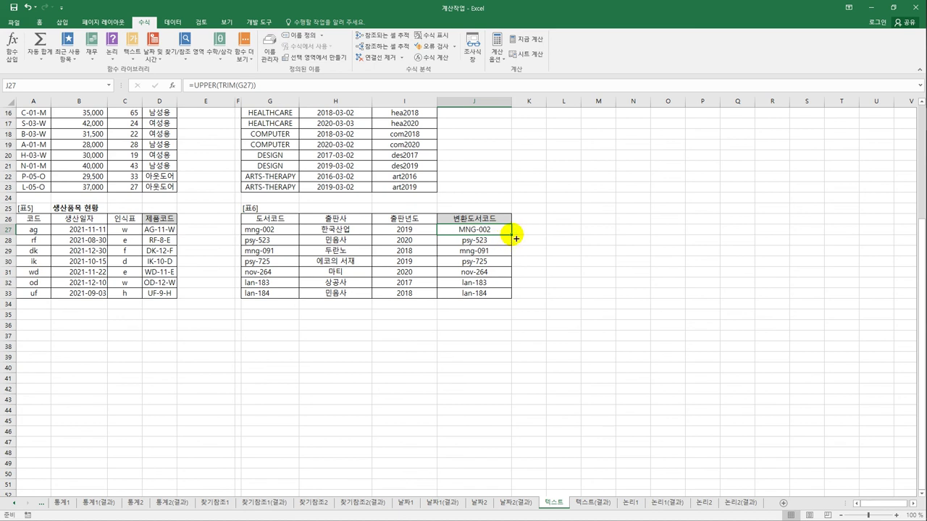
left_click_drag(512, 235, 508, 300)
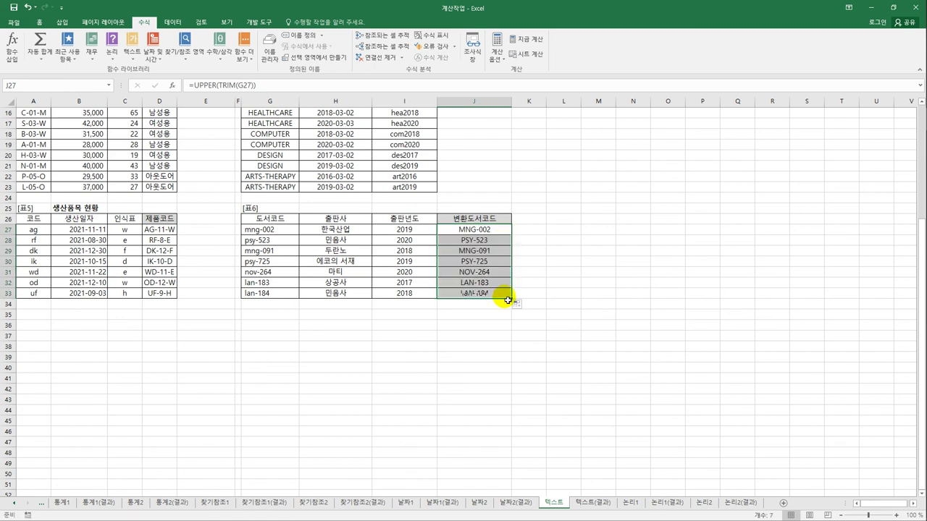
- Append the suffix -KR by changing J27 to =UPPER(TRIM(G27))&"-KR" and fill it down to J33
left_click(492, 232)
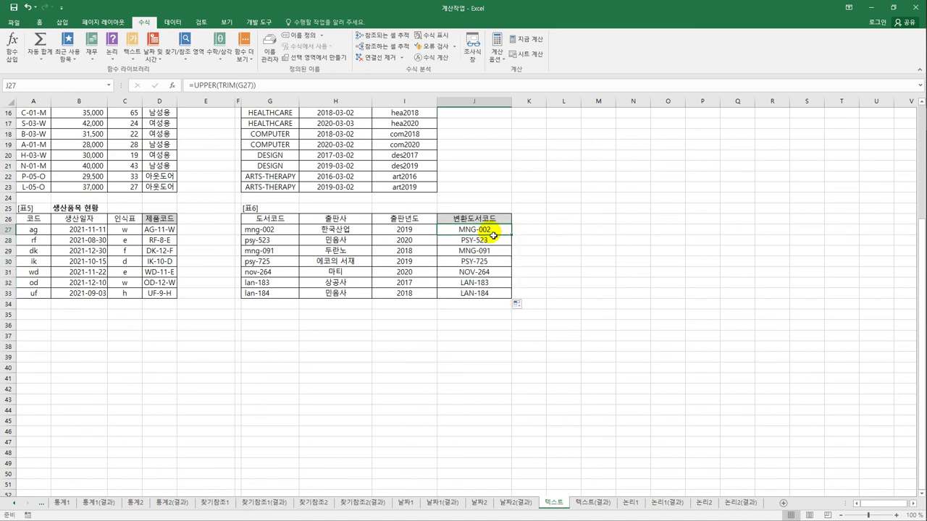
left_click(279, 86)
type("&\"-ㅏ")
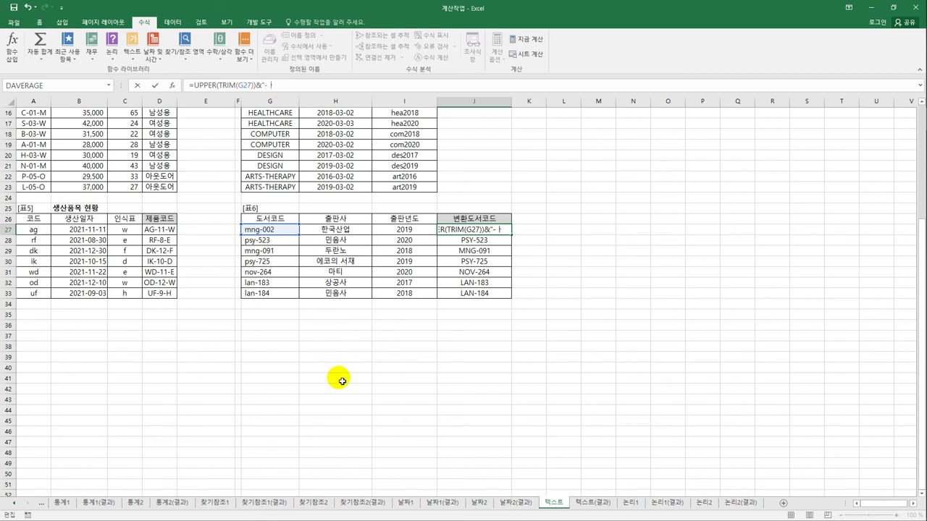
key("BackSpace")
type("KR\"")
key("Return")
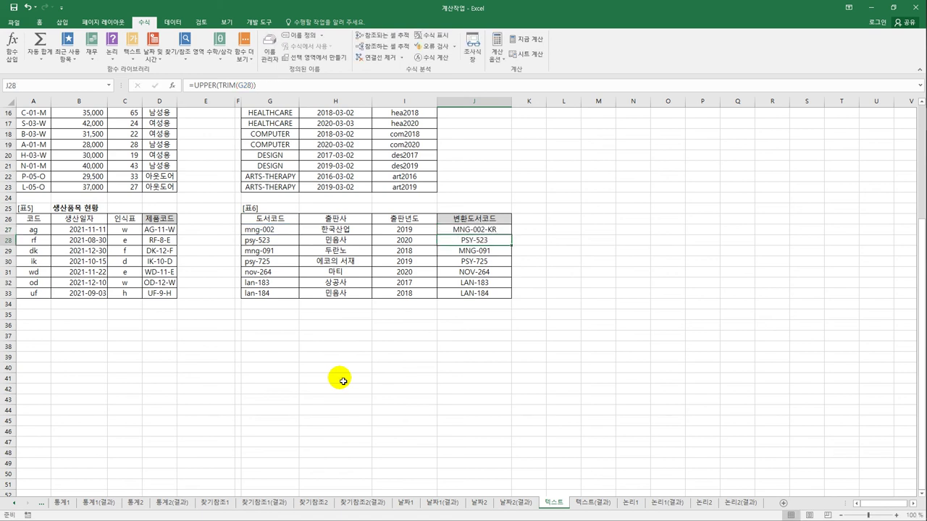
left_click(498, 230)
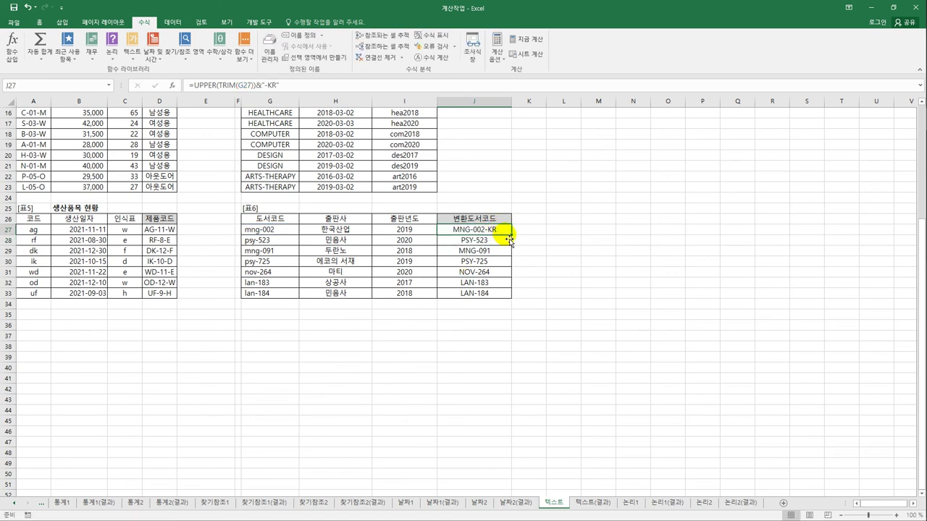
left_click_drag(510, 235, 510, 300)
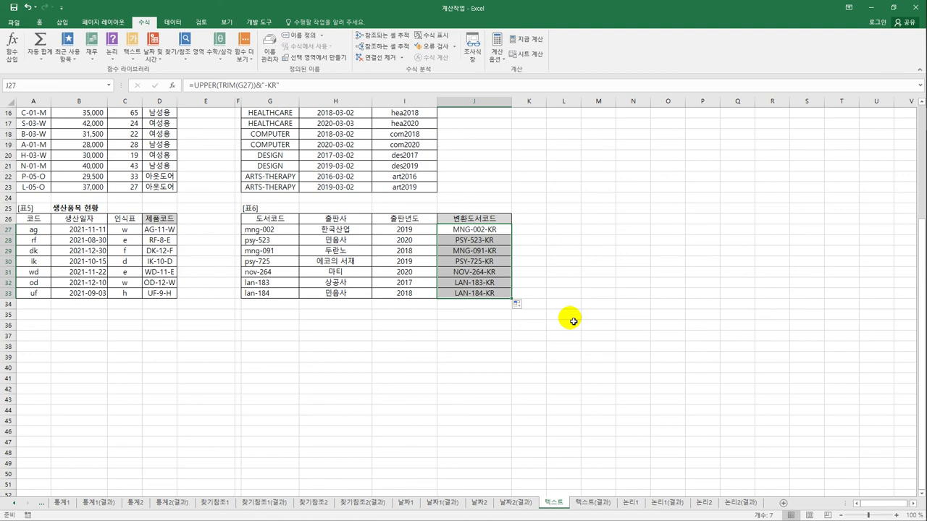
- Compare the completed tables on the 텍스트 sheet with the answers on the 텍스트(결과) sheet
scroll(571, 319, "up", 5)
left_click(573, 317)
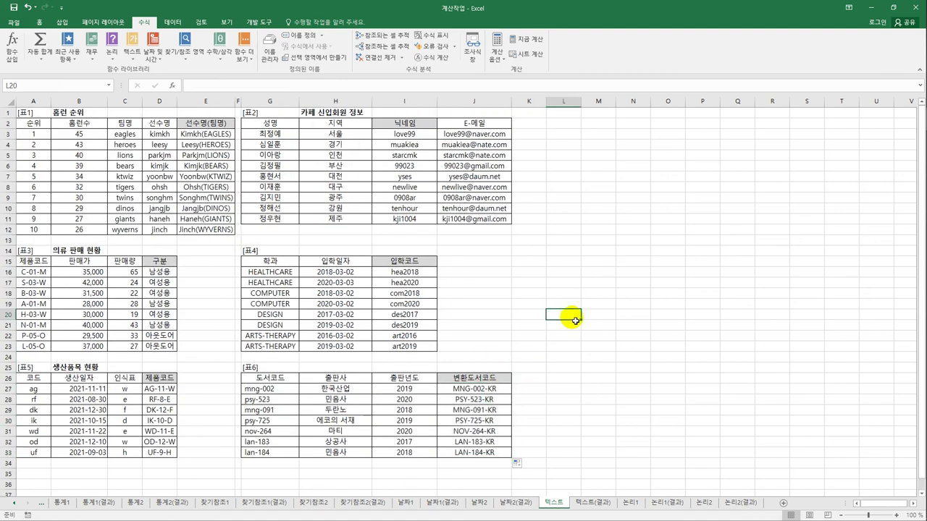
left_click(590, 502)
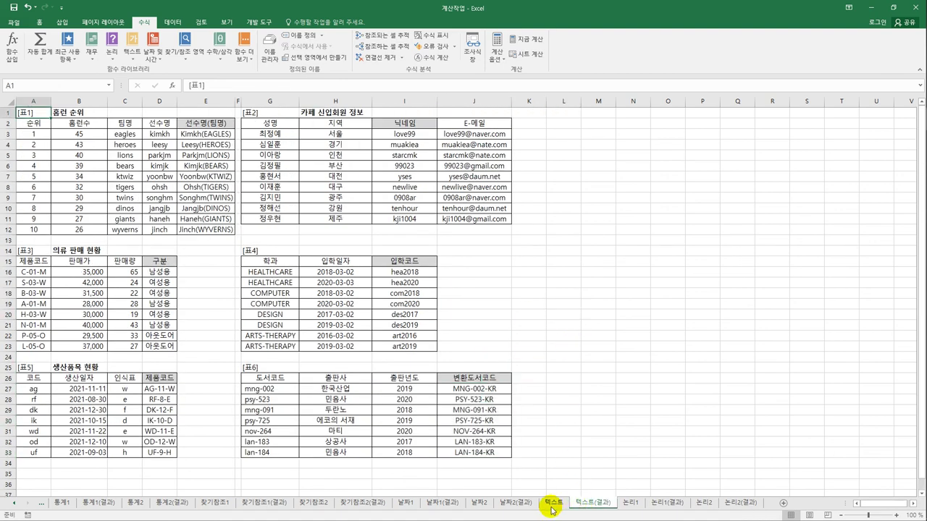
left_click(551, 505)
left_click(584, 505)
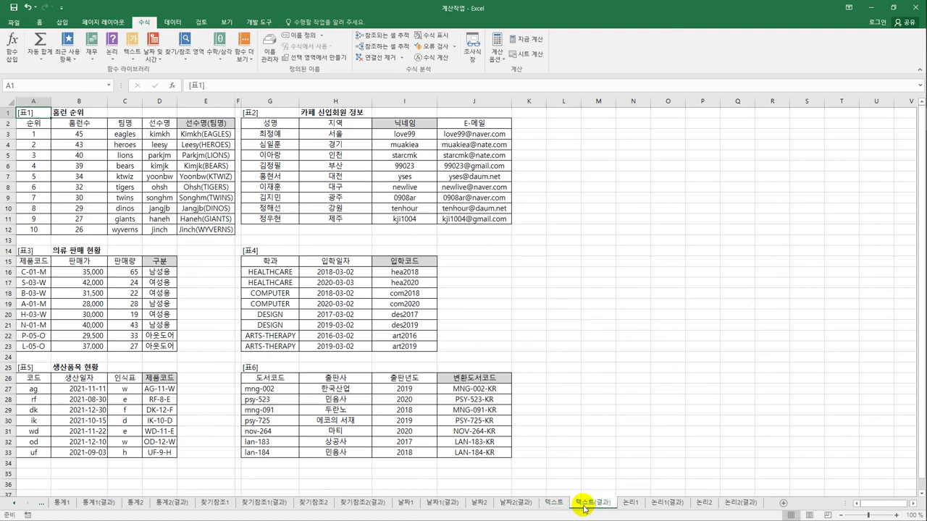
left_click(643, 454)
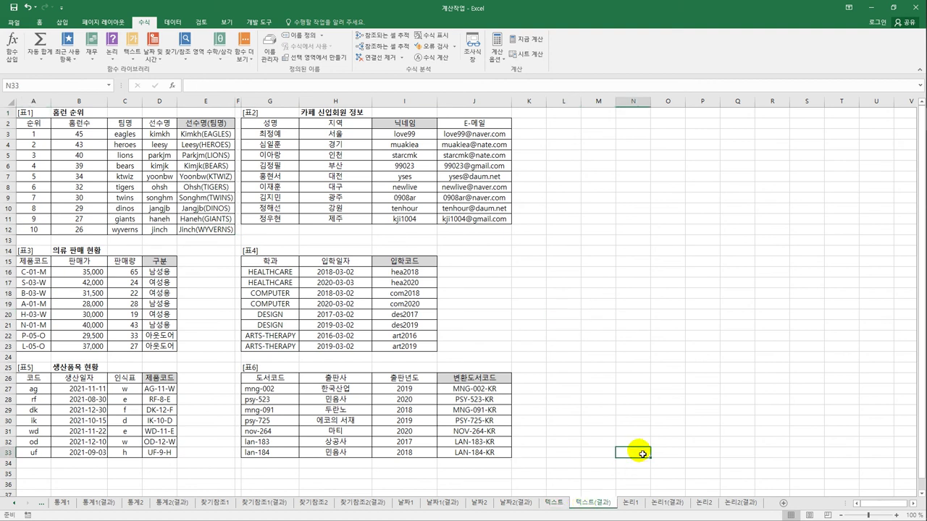